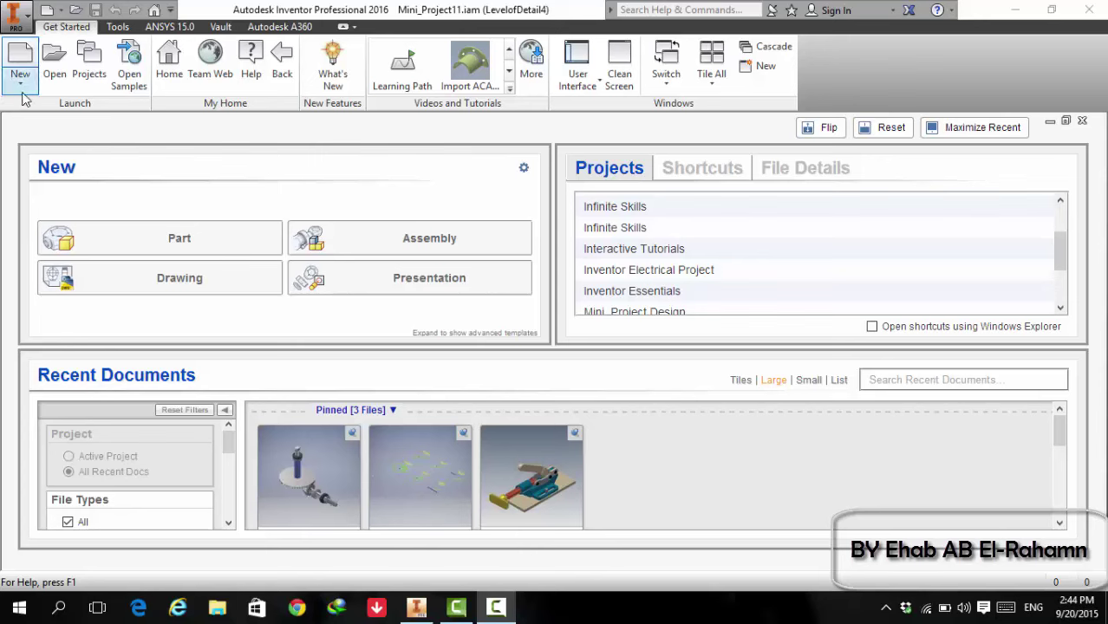
- Open the project manager and make Hydraulic Cylinder the active project
click(90, 76)
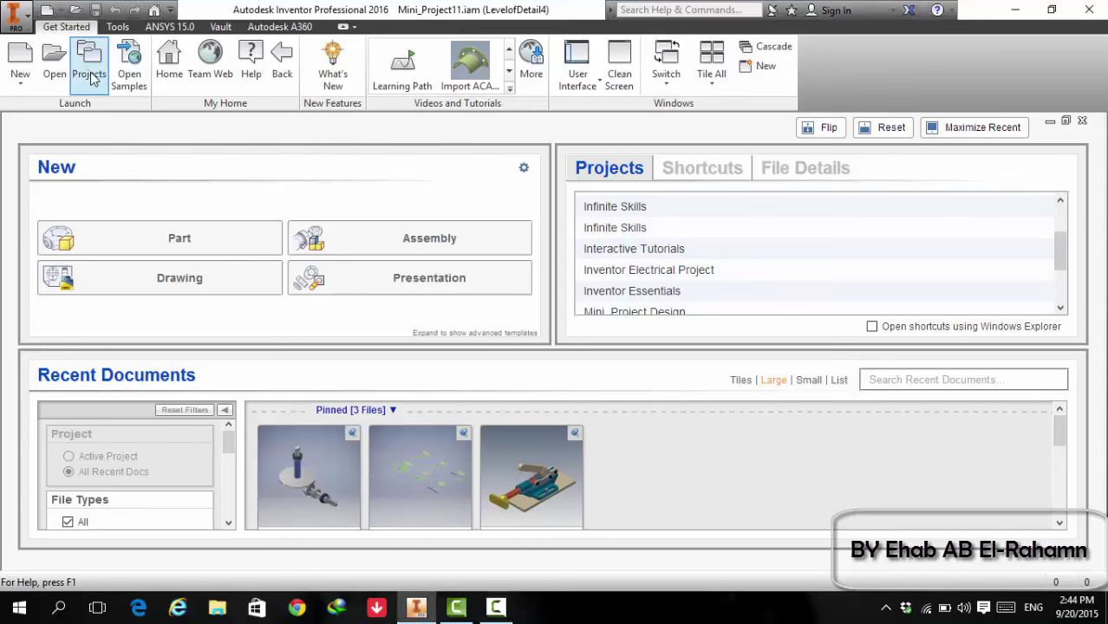
drag(283, 52, 310, 31)
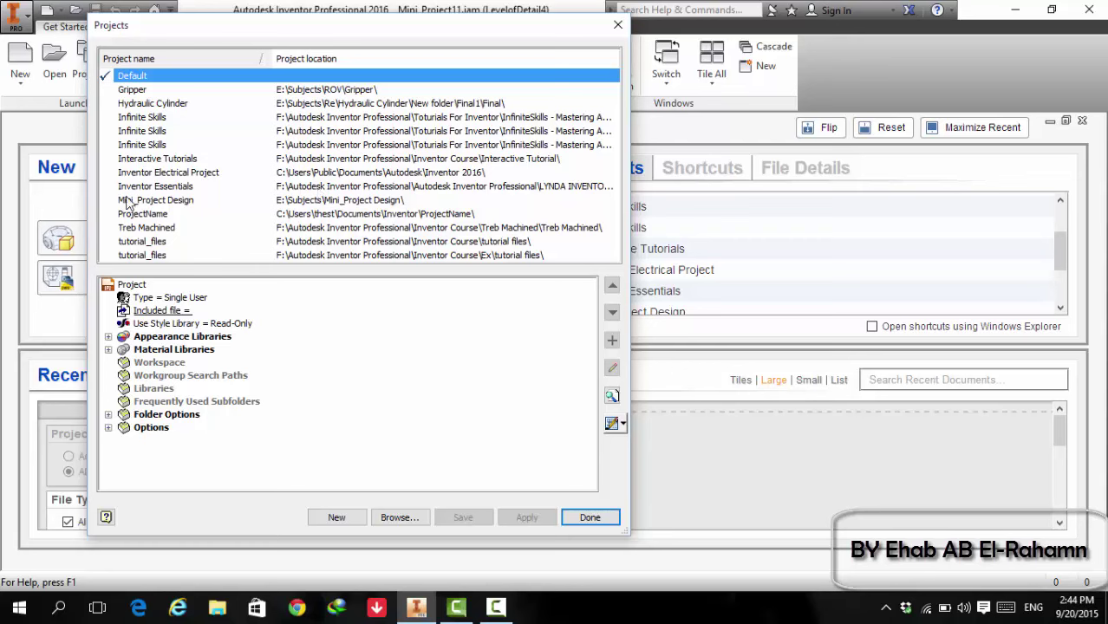
click(127, 104)
double_click(126, 104)
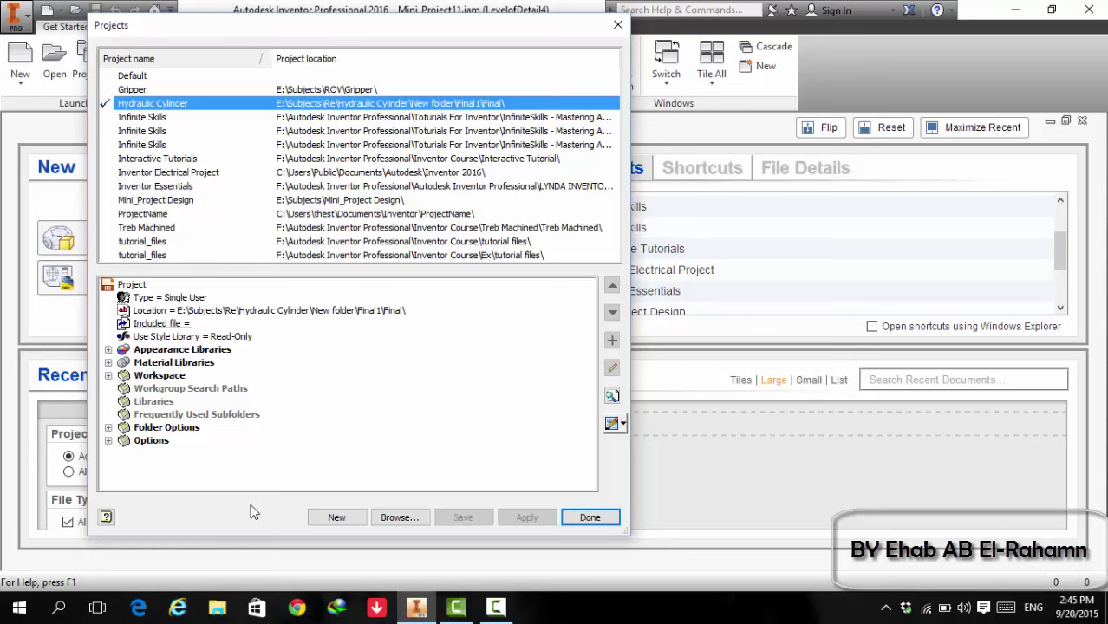
- Start a new single-user project and name it session_1
click(348, 519)
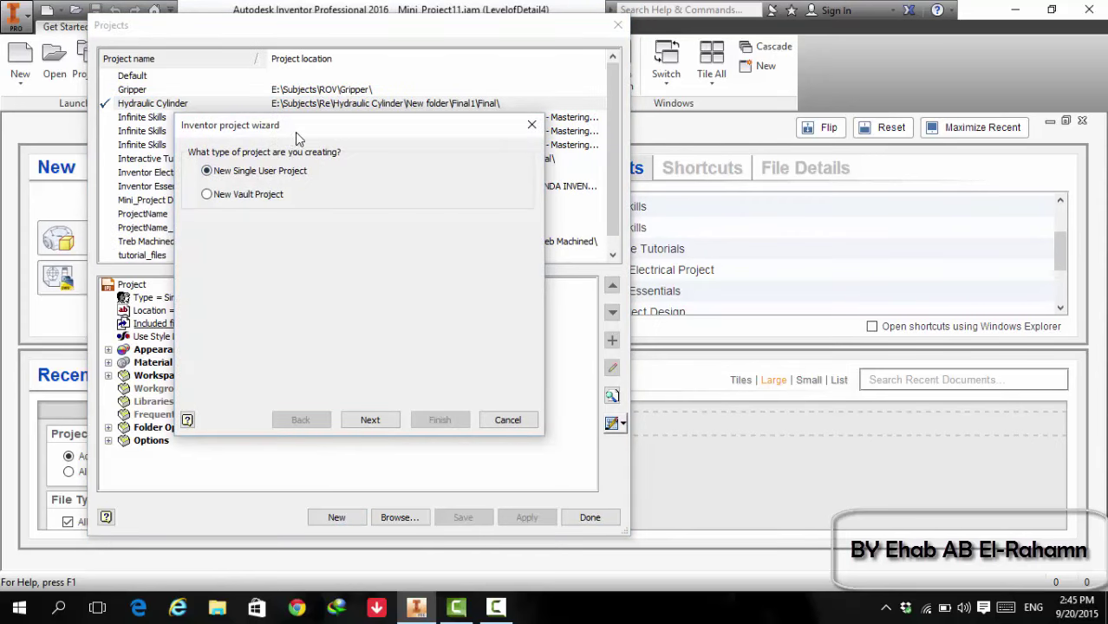
drag(295, 132, 342, 128)
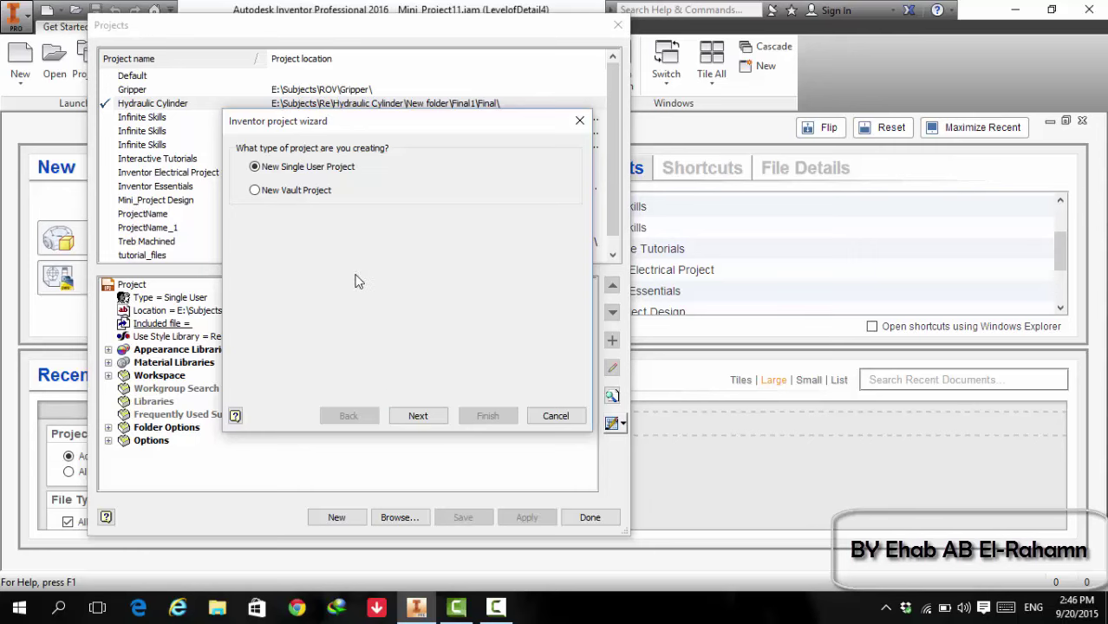
click(418, 415)
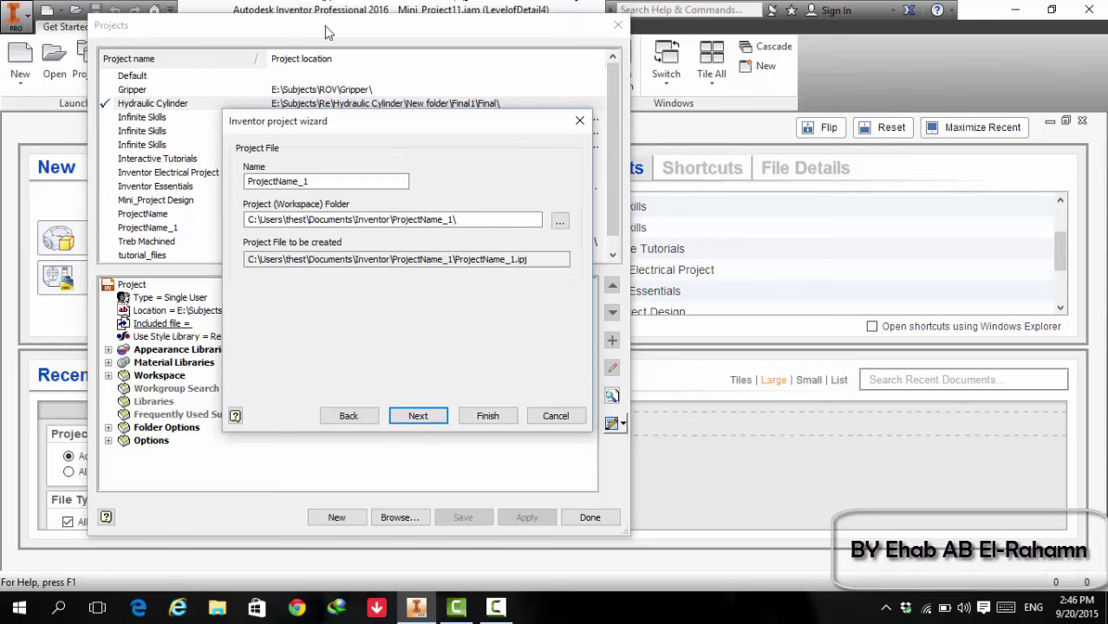
double_click(303, 181)
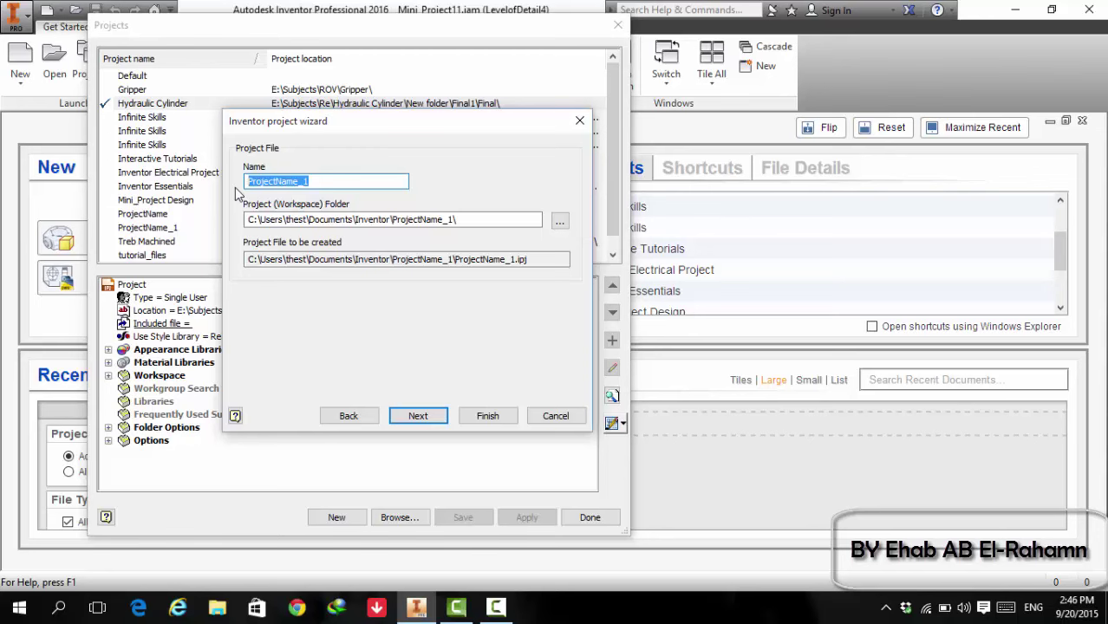
text(sessio)
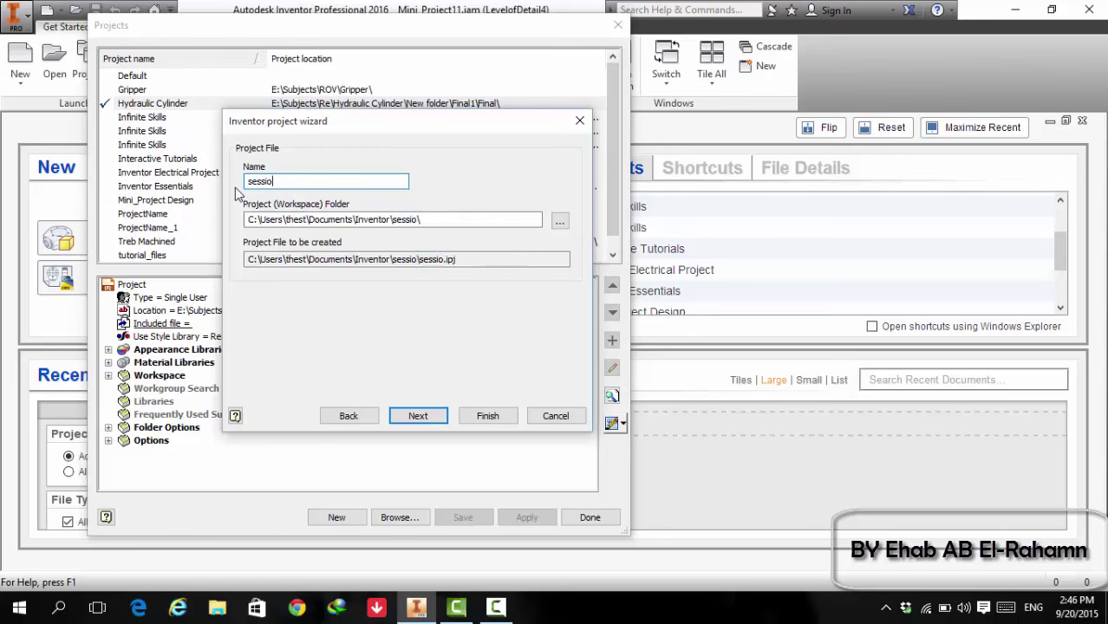
text(n_1)
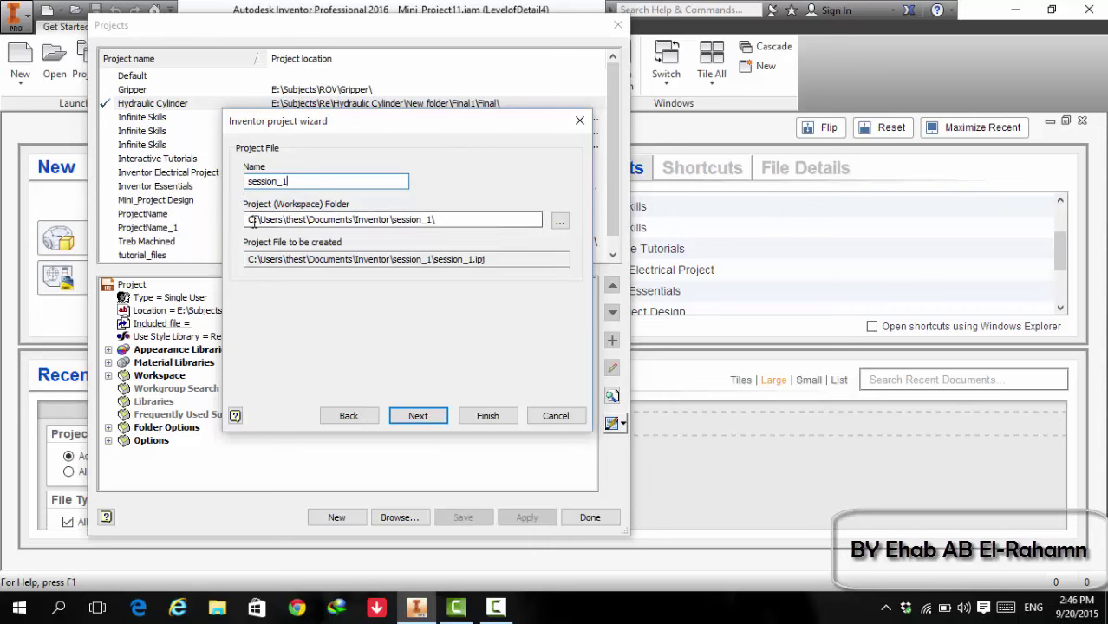
- Set the project's workspace folder to F:\Autodesk Inventor Professional
drag(248, 219, 442, 224)
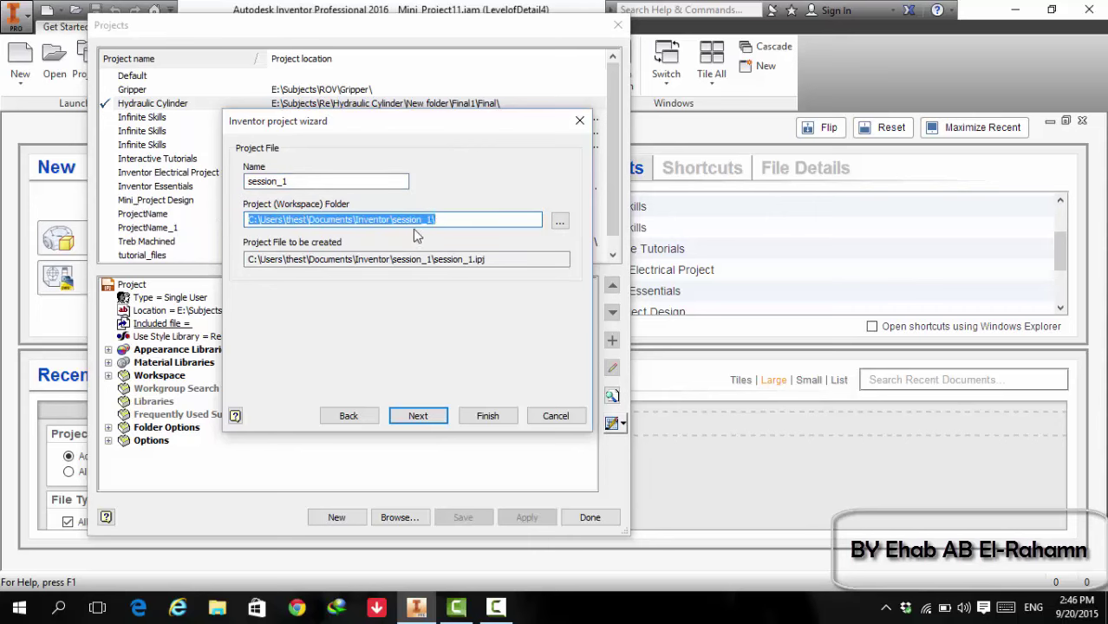
click(313, 223)
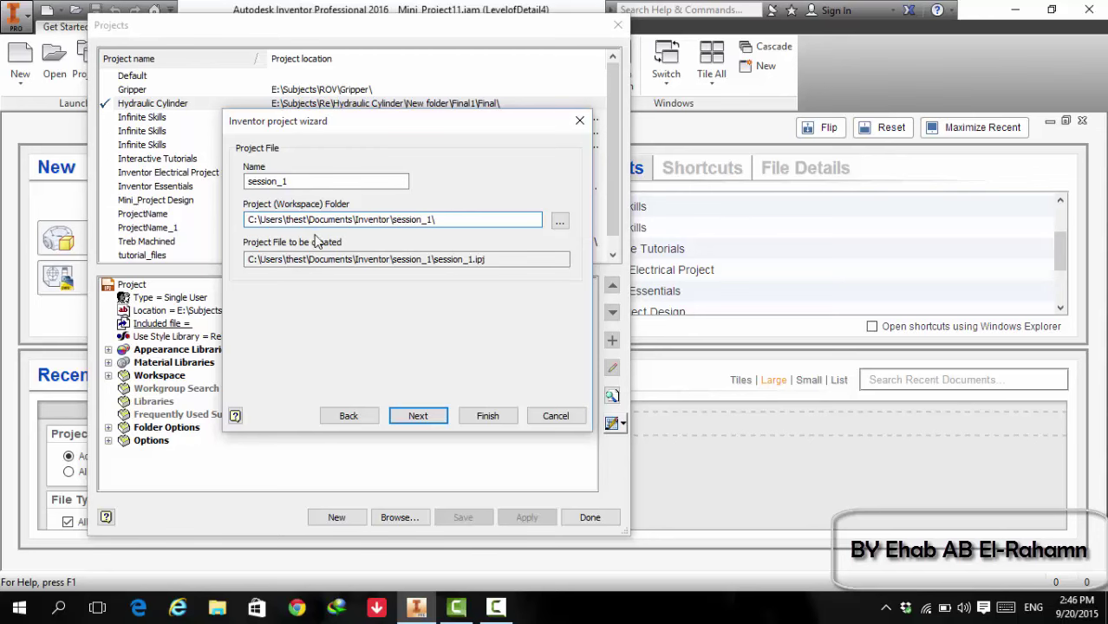
click(558, 221)
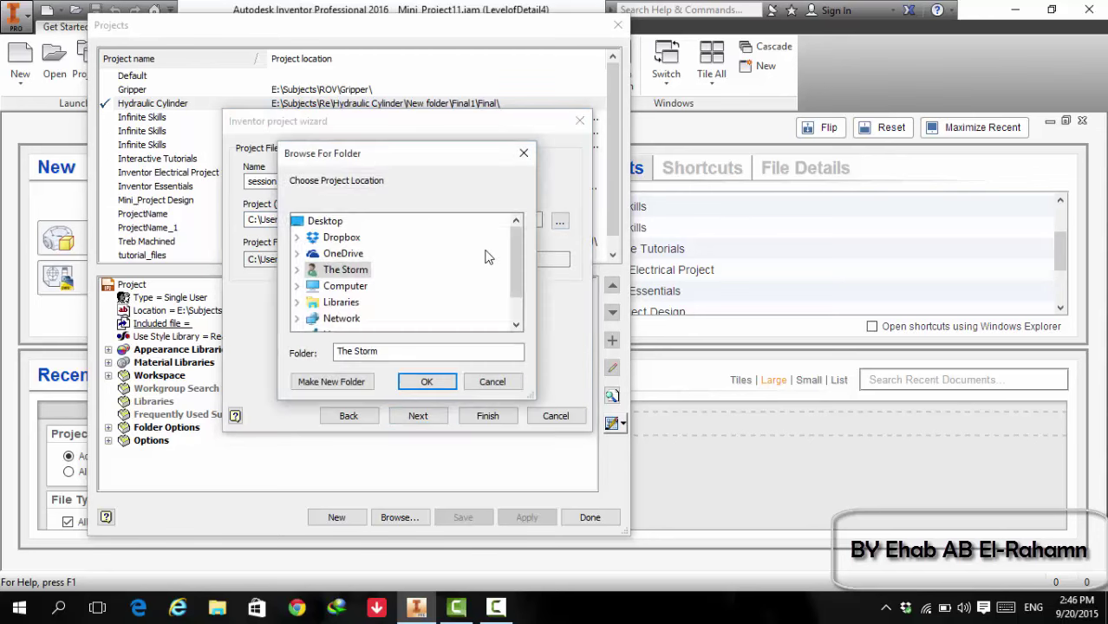
scroll(374, 308, down, 1)
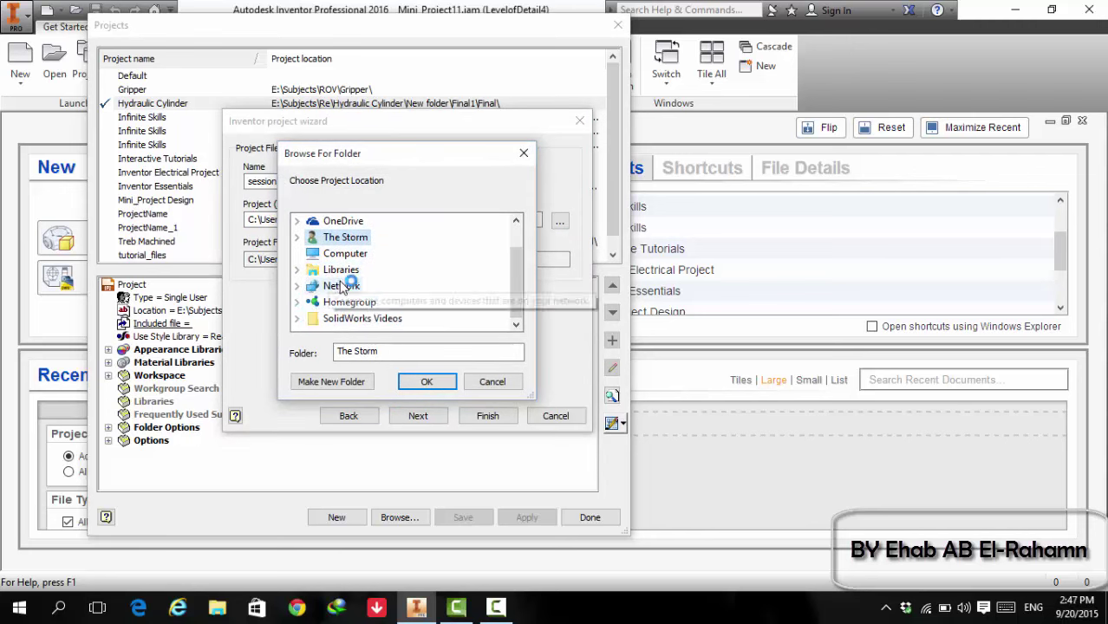
click(298, 253)
scroll(329, 288, down, 2)
double_click(366, 286)
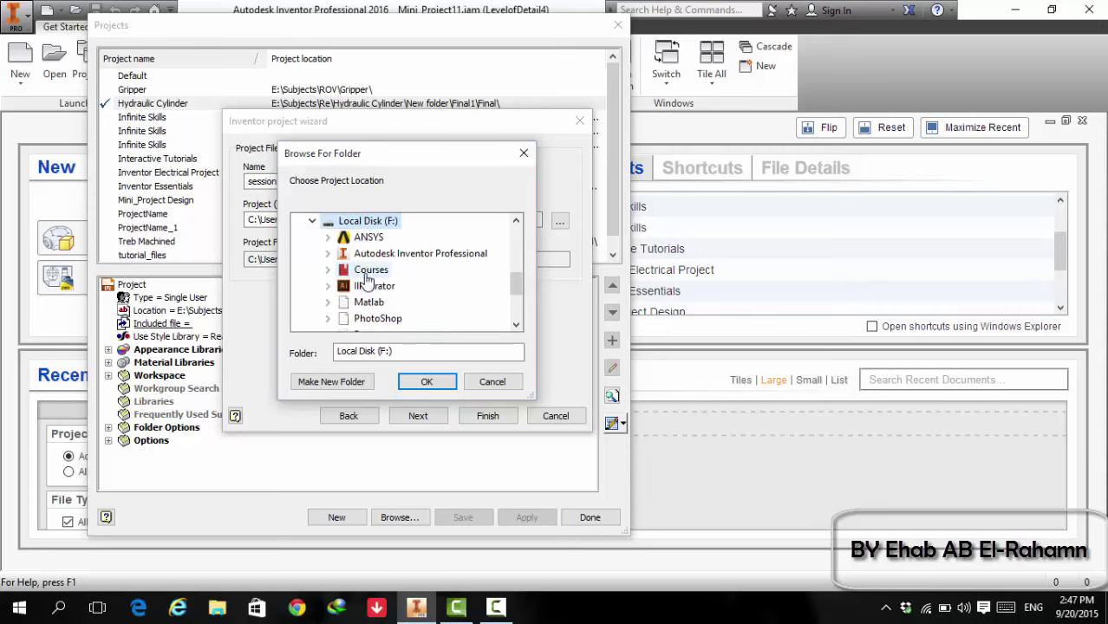
click(372, 254)
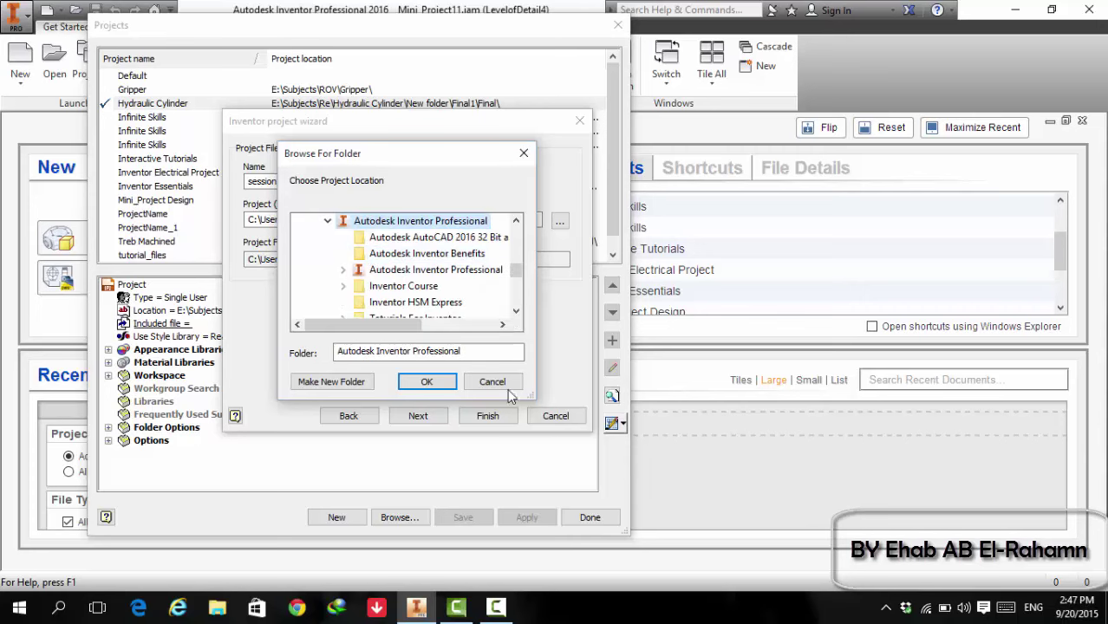
click(426, 382)
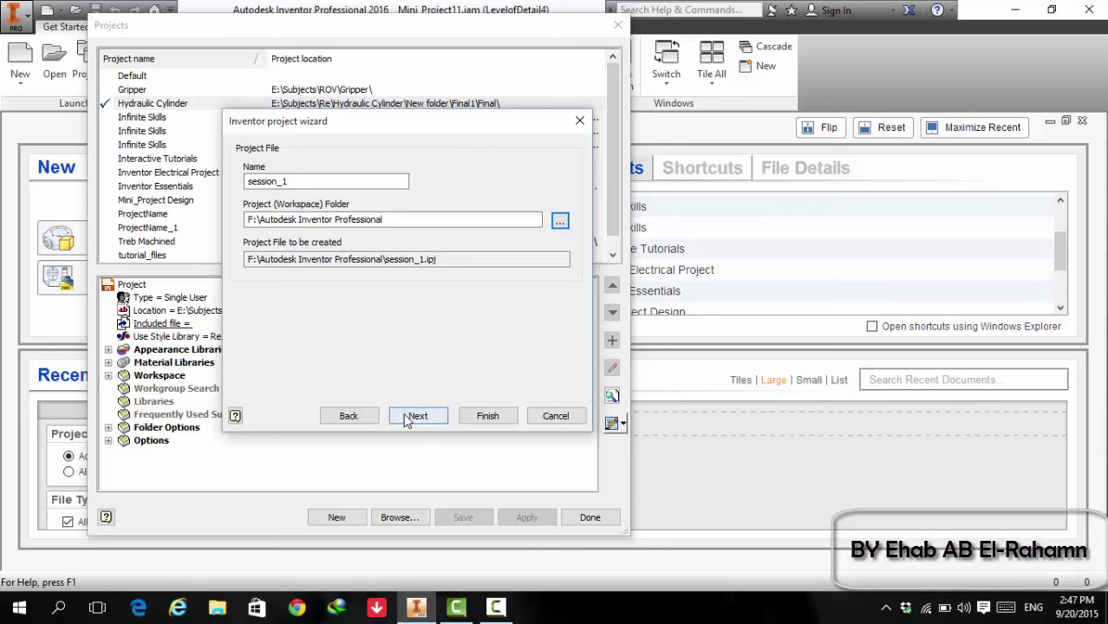
- Finish creating the project without adding libraries, save it in the current release format and close the project manager
click(418, 416)
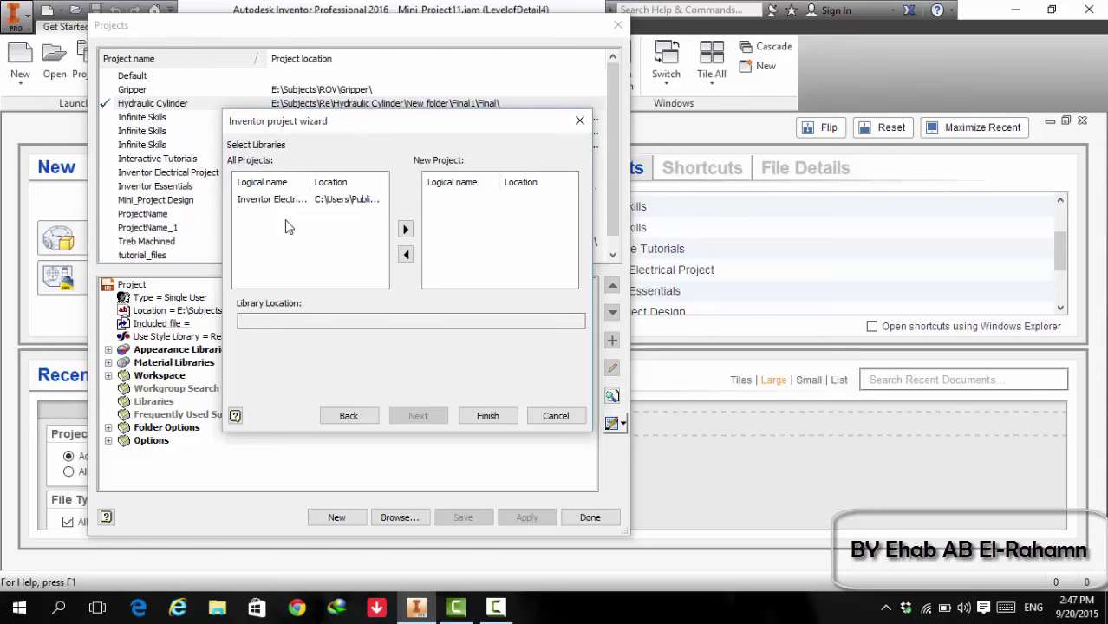
click(480, 416)
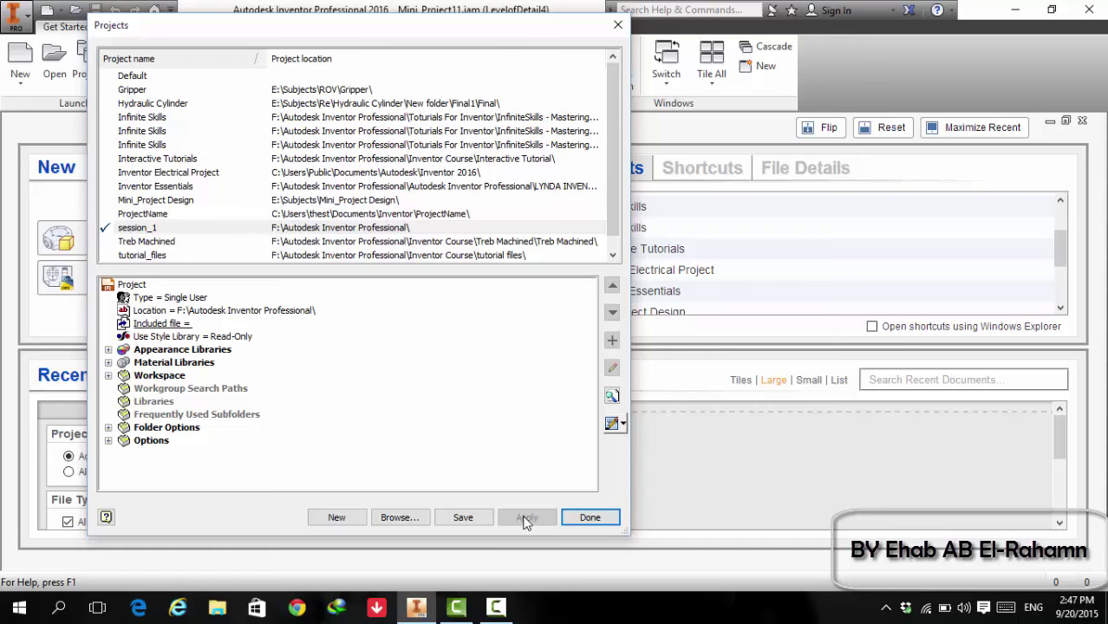
click(454, 518)
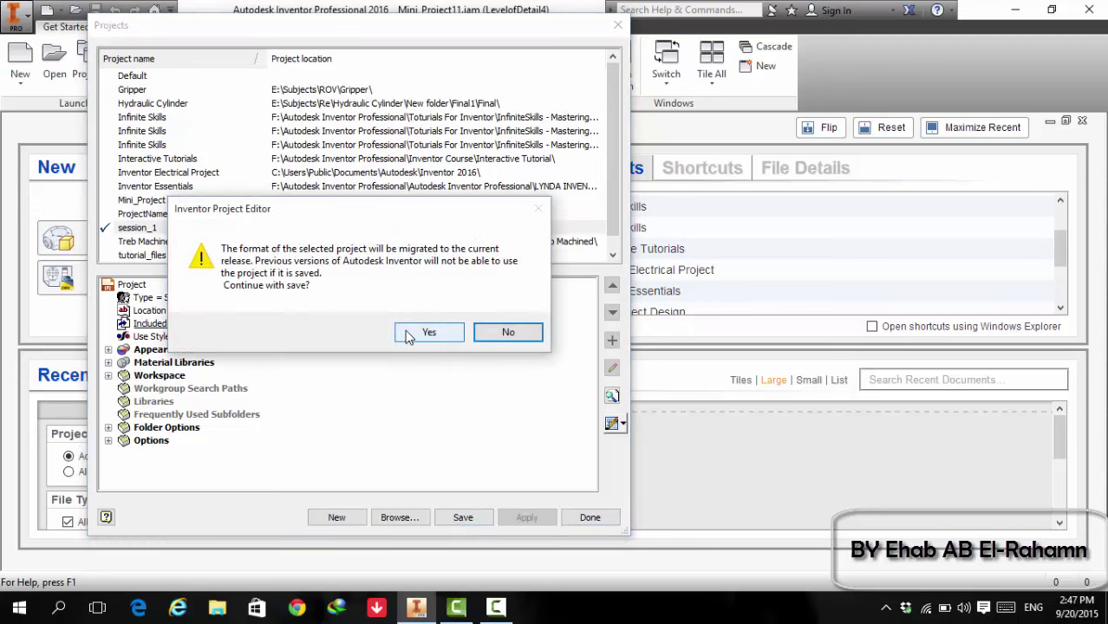
click(411, 334)
click(583, 516)
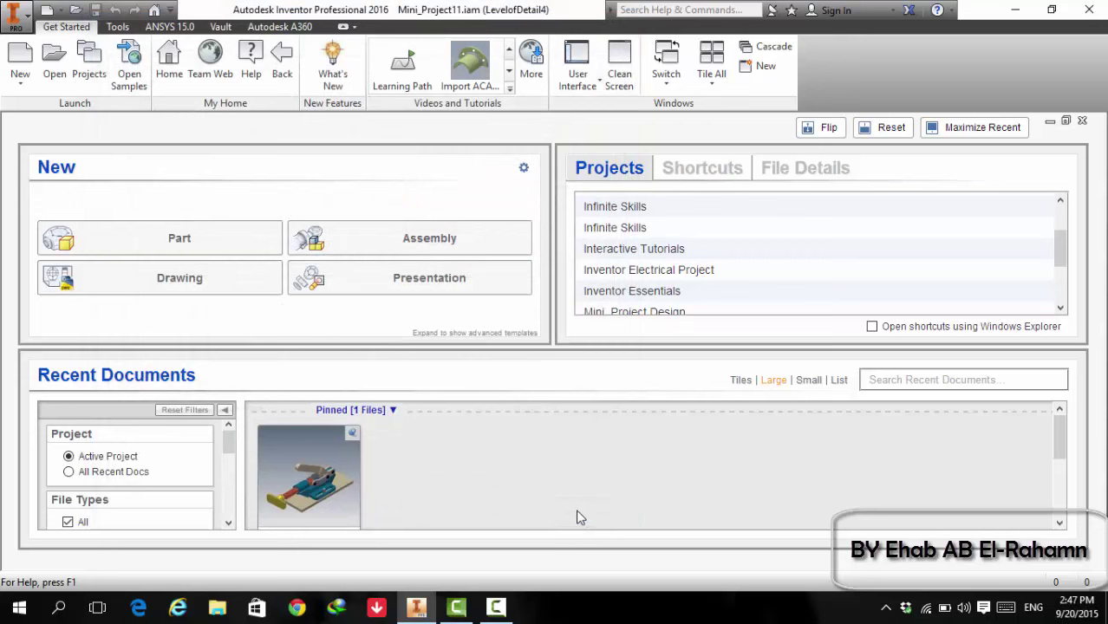
- Check the home page's project list for the active status of session_1
scroll(867, 274, up, 1)
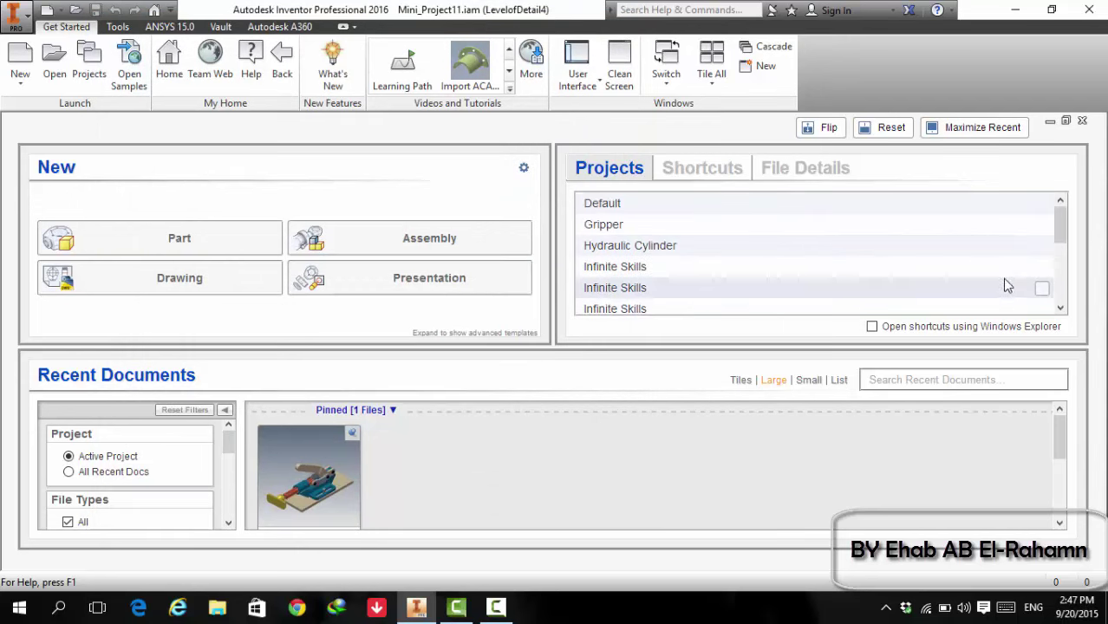
scroll(951, 276, down, 3)
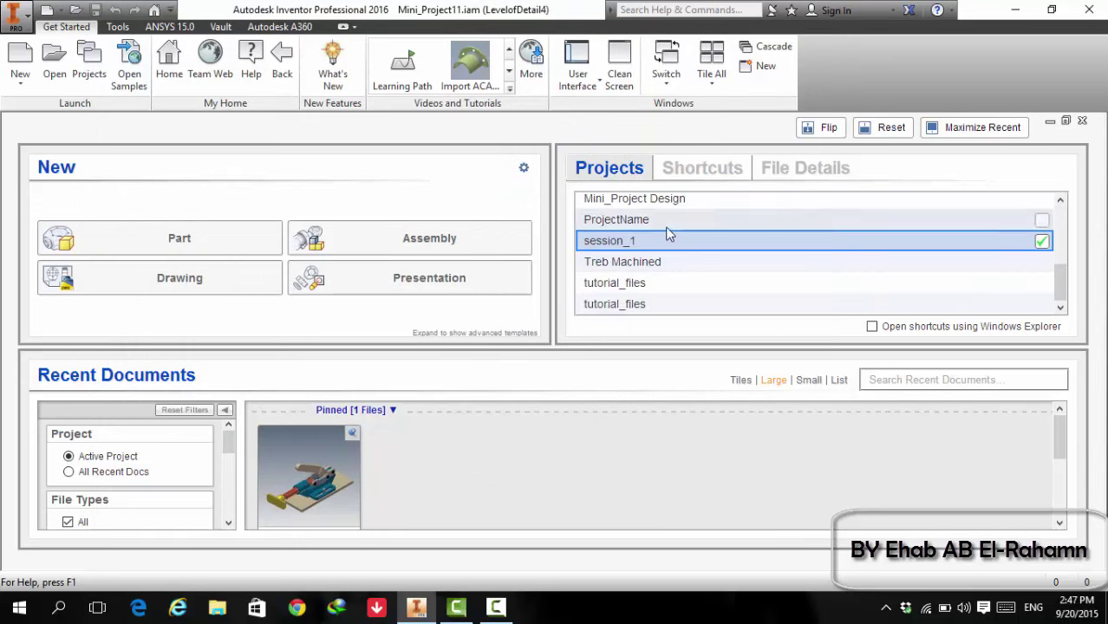
click(1042, 243)
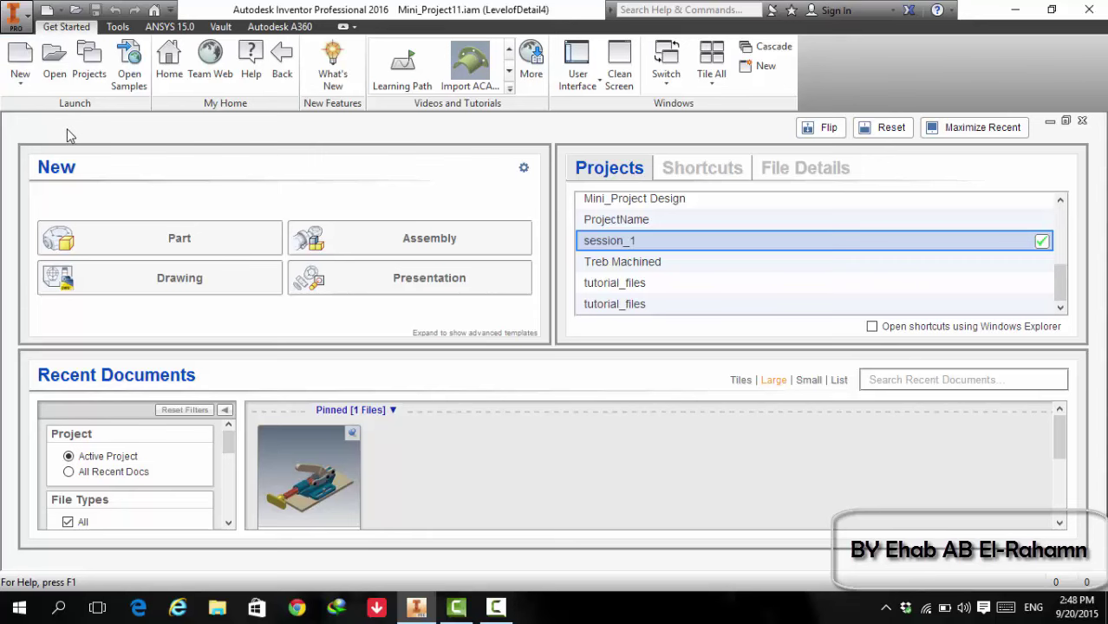
- Create a new part from the metric Standard (mm).ipt template, keeping session_1.ipj as the project file
click(25, 57)
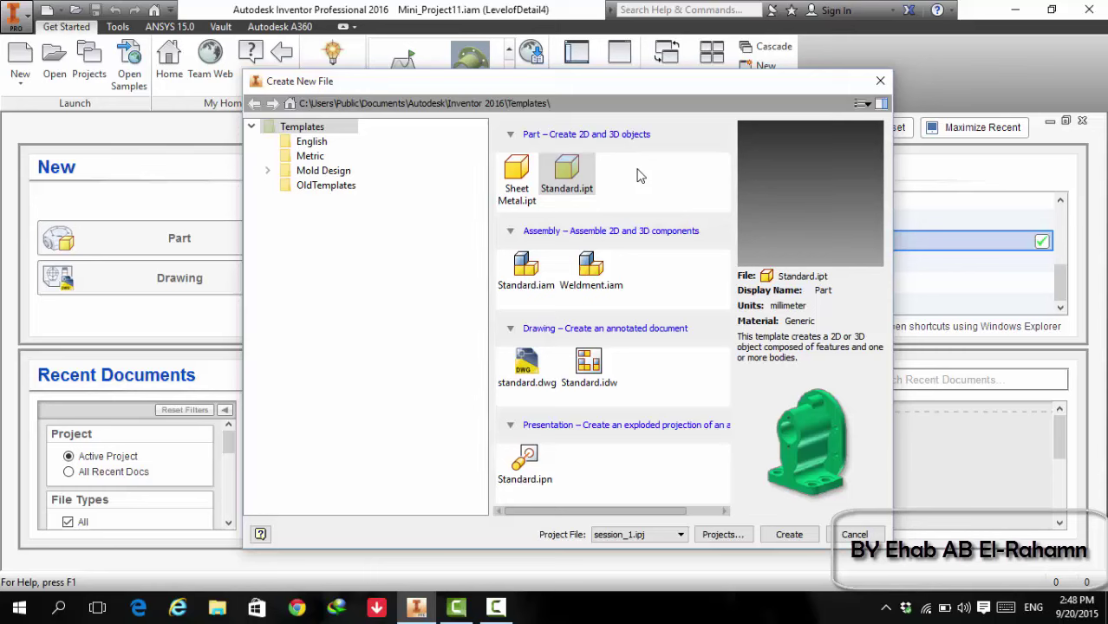
click(330, 144)
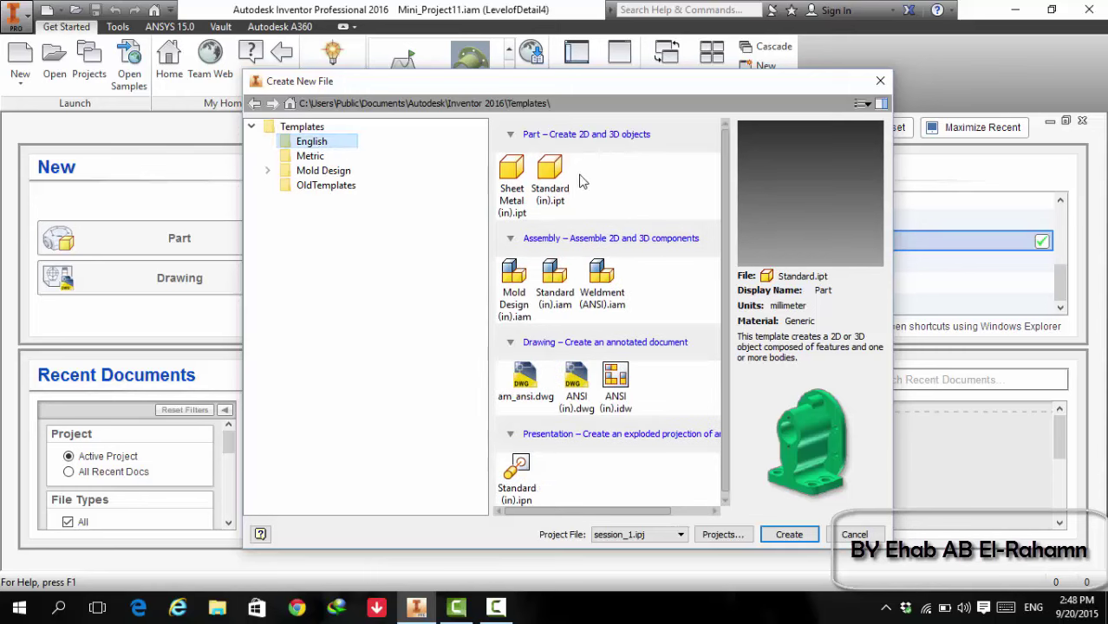
click(307, 158)
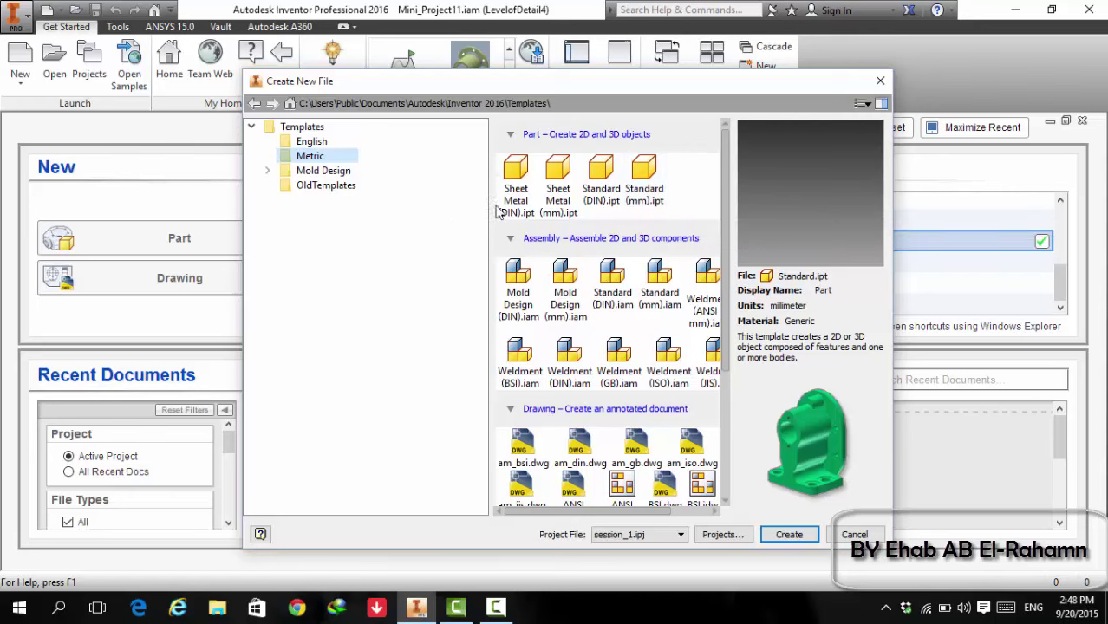
click(644, 177)
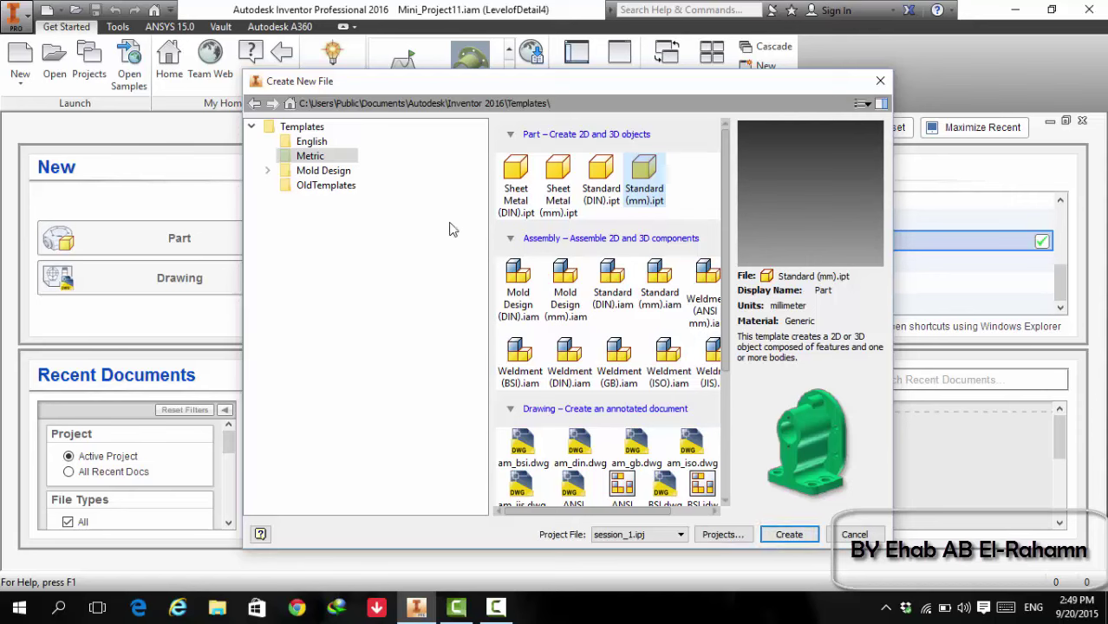
click(649, 534)
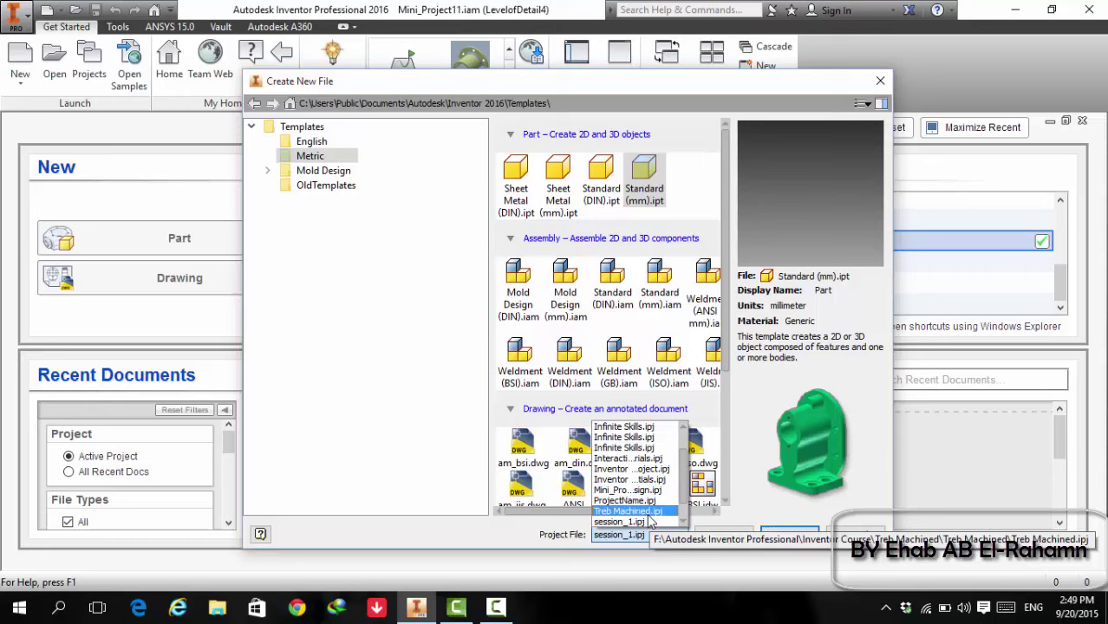
click(563, 551)
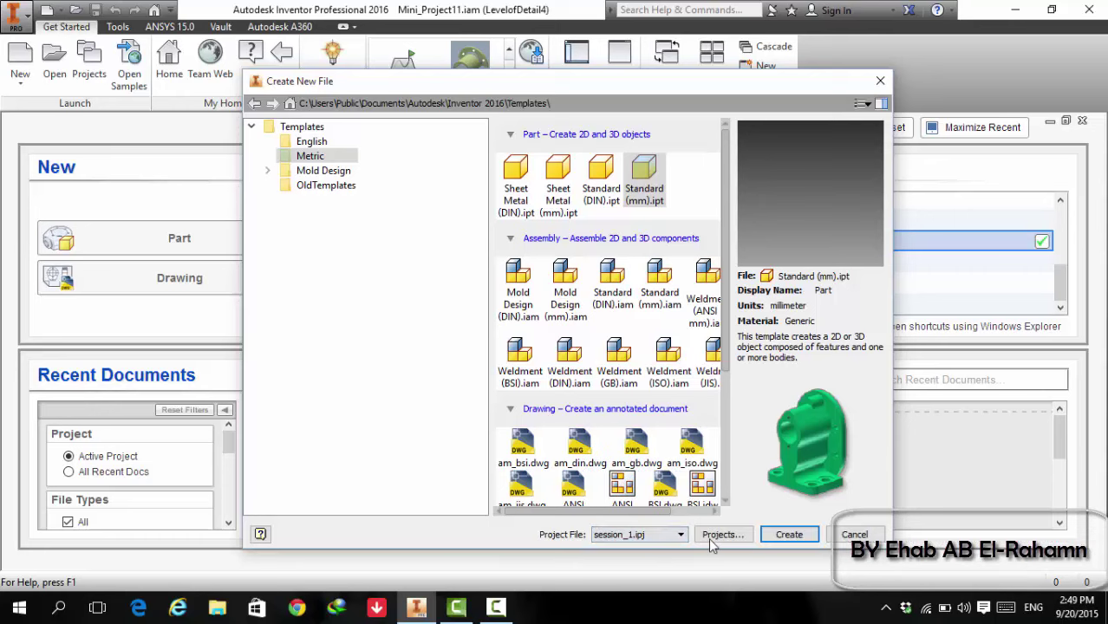
click(667, 534)
click(668, 535)
click(787, 535)
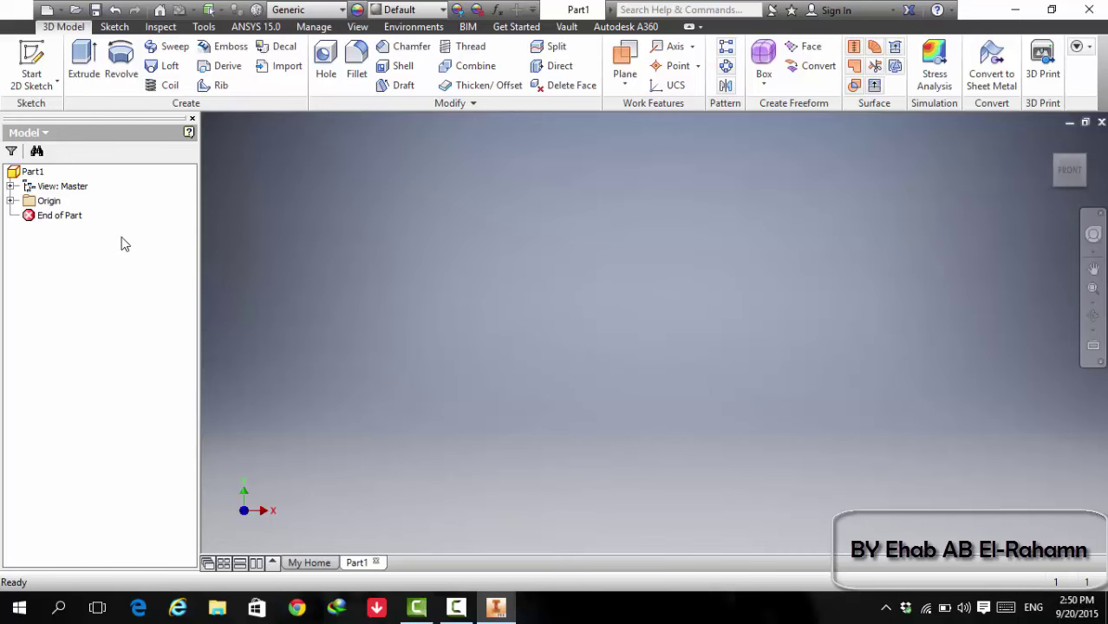
- Expand the part's Origin folder, select the three origin planes and the X, Y and Z axes, and examine them in 3D
click(10, 201)
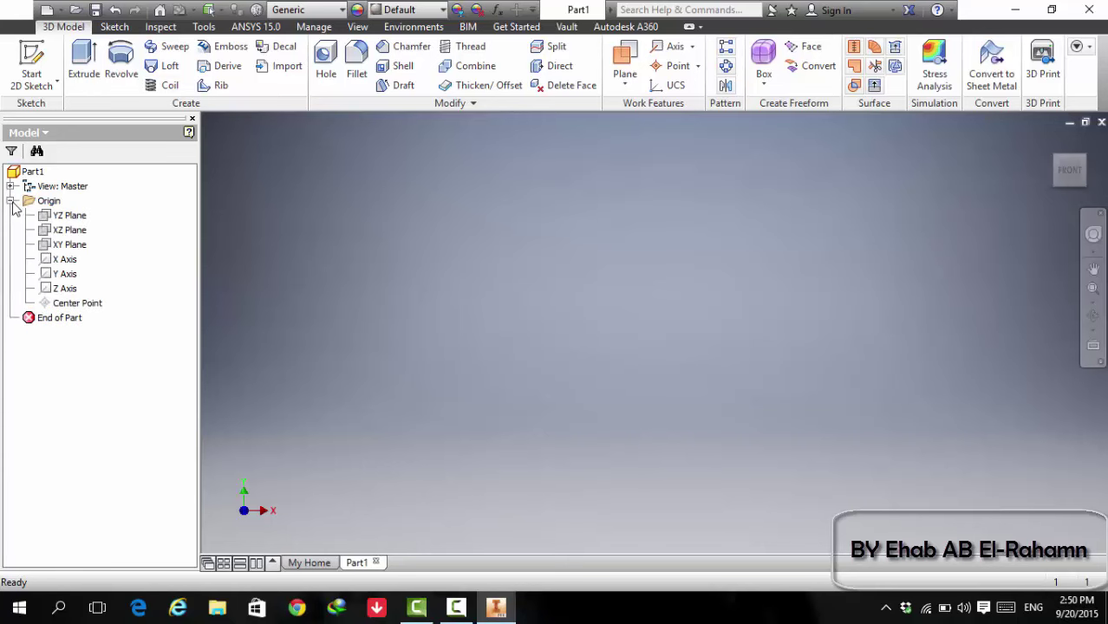
click(76, 215)
ctrl+click(75, 230)
ctrl+click(71, 245)
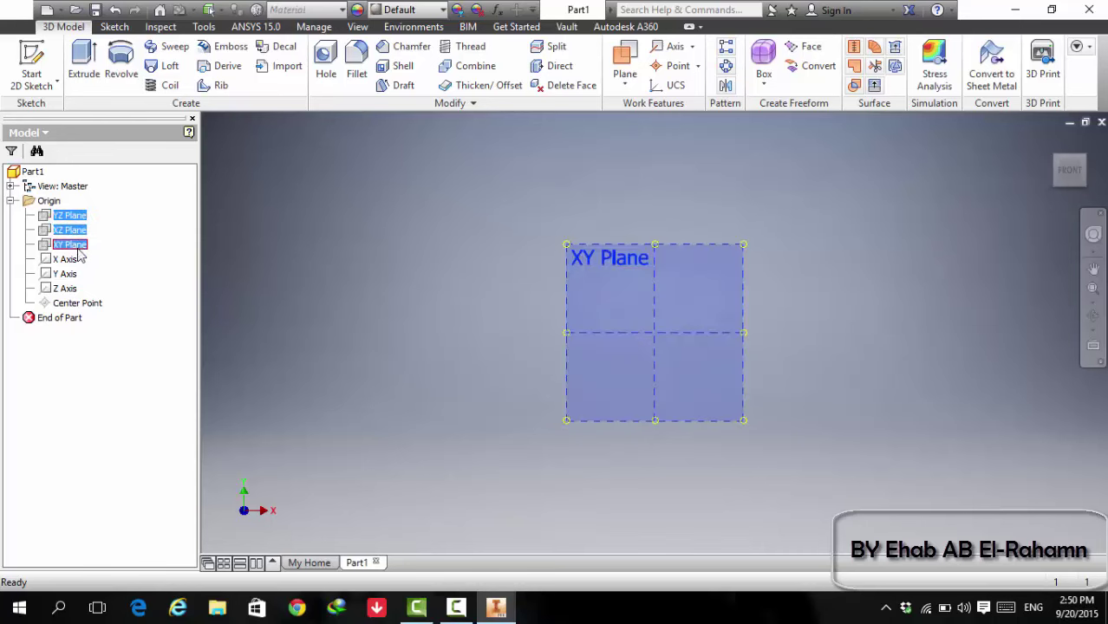
ctrl+click(66, 259)
ctrl+click(66, 274)
ctrl+click(68, 289)
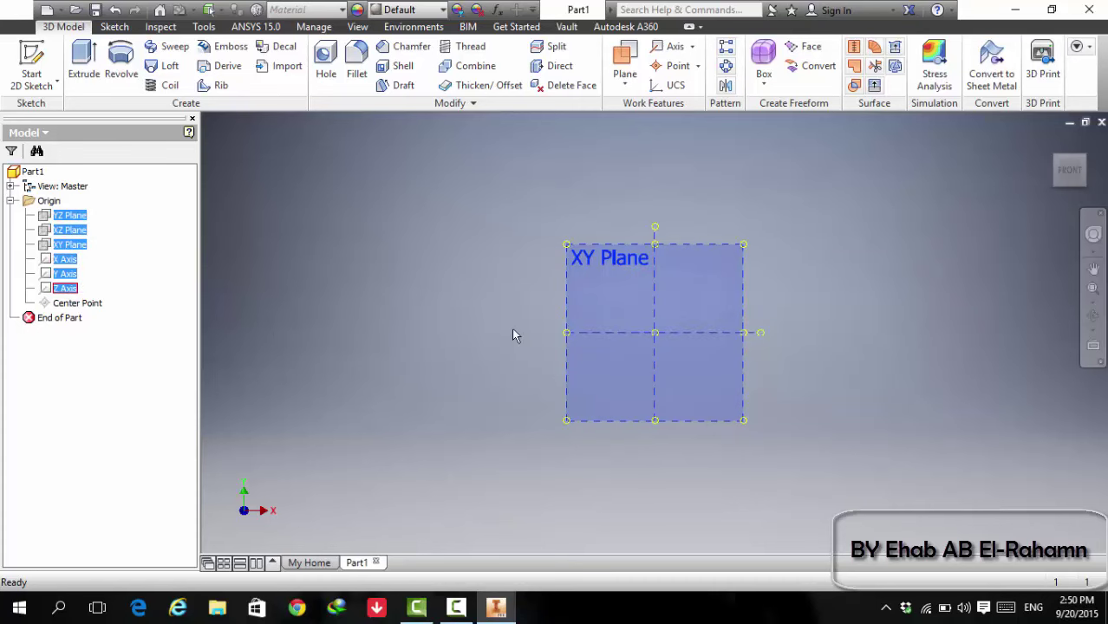
key(F4)
drag(866, 279, 829, 299)
key(Escape)
scroll(788, 250, up, 5)
scroll(789, 250, down, 3)
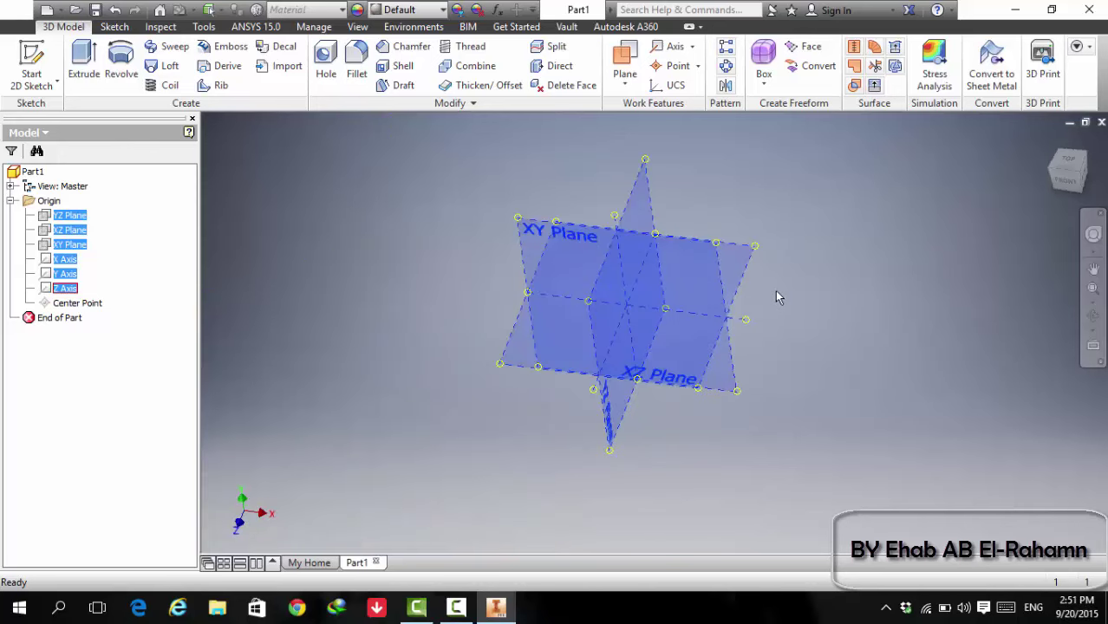
- Remove the axes from the selection, keeping only the YZ, XZ and XY planes selected
ctrl+click(65, 259)
ctrl+click(64, 274)
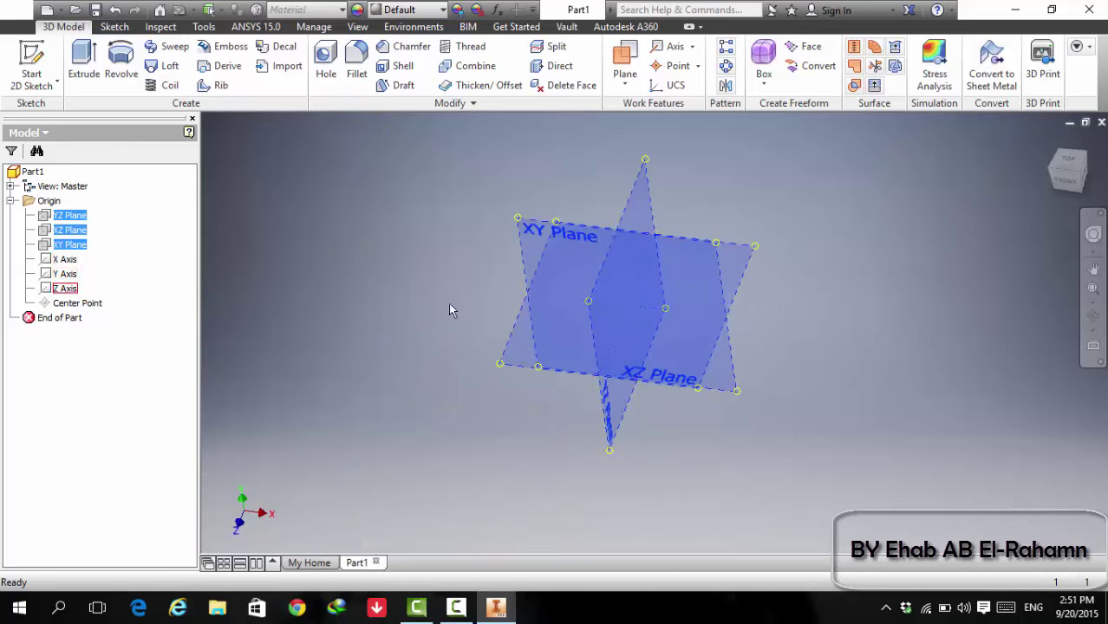
- Select the origin's Center Point together with the YZ, XZ and XY planes, examine where they meet, and clear the selection
ctrl+click(70, 215)
click(75, 303)
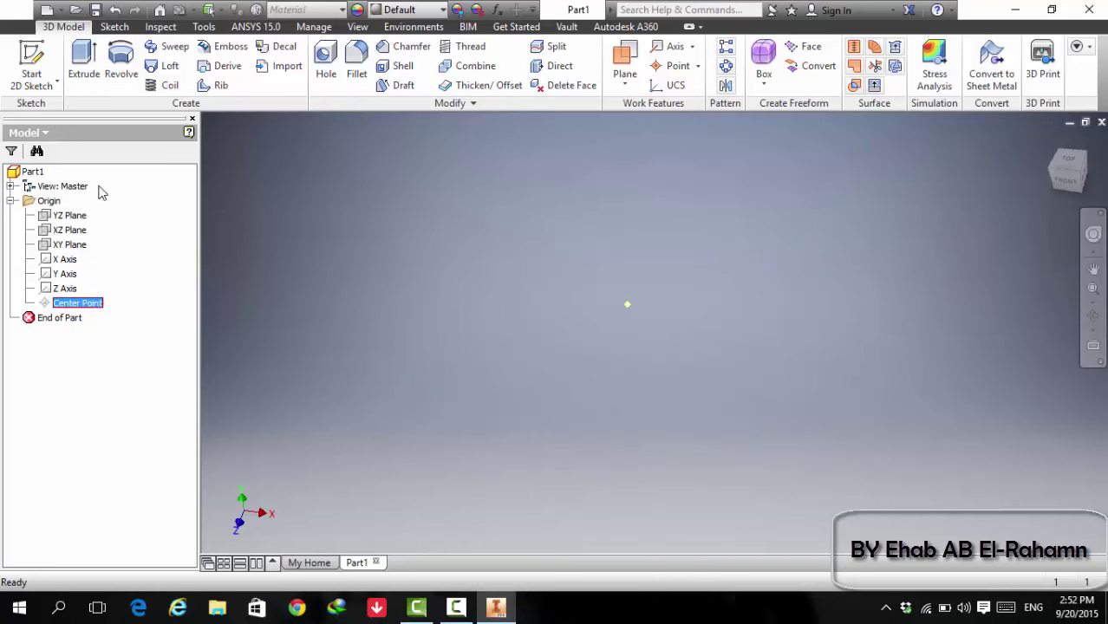
ctrl+click(73, 215)
ctrl+click(71, 230)
ctrl+click(71, 244)
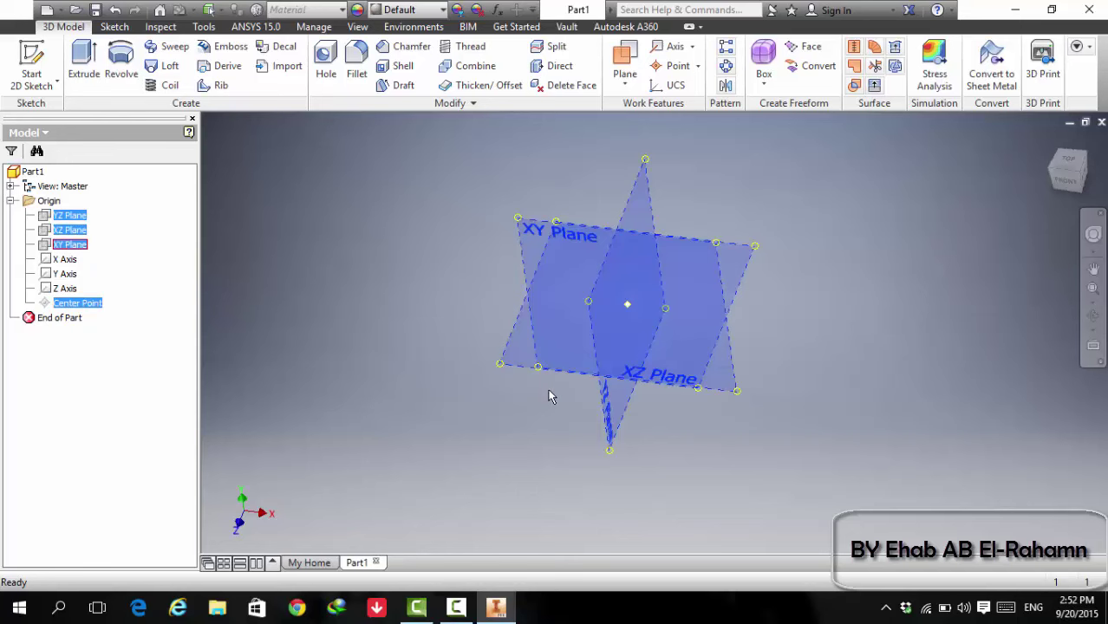
click(461, 242)
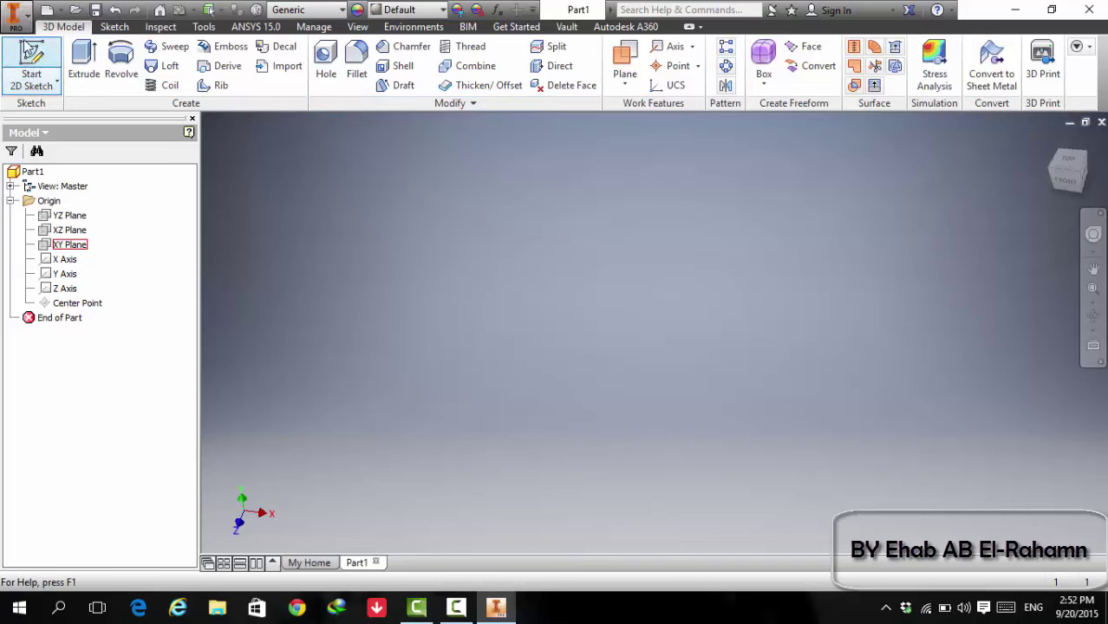
- Start a new 2D sketch on the YZ plane
click(25, 90)
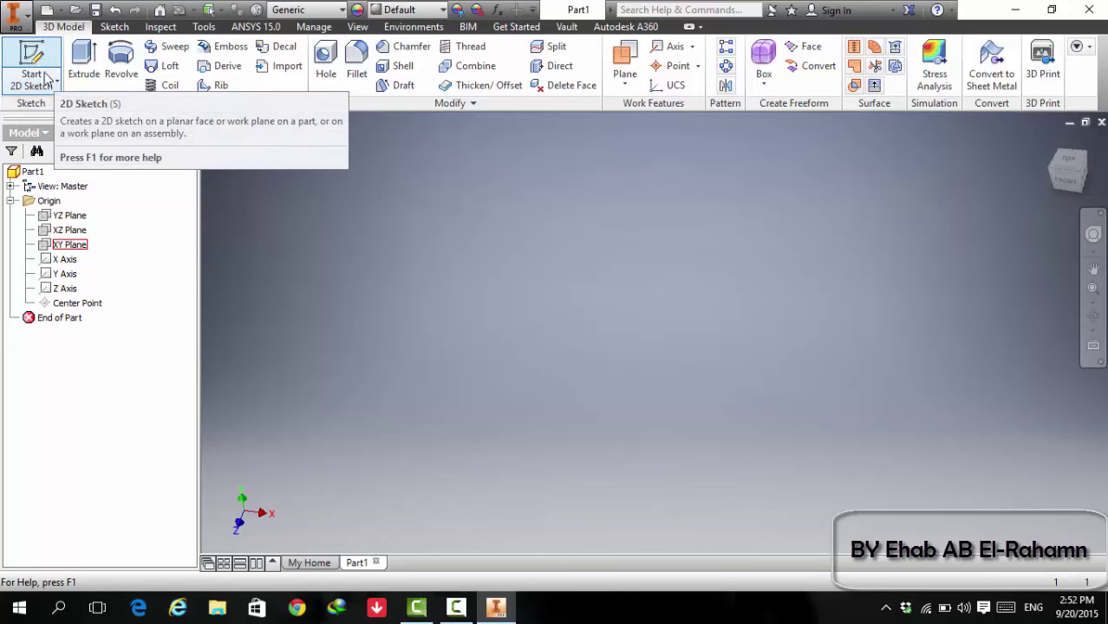
click(57, 84)
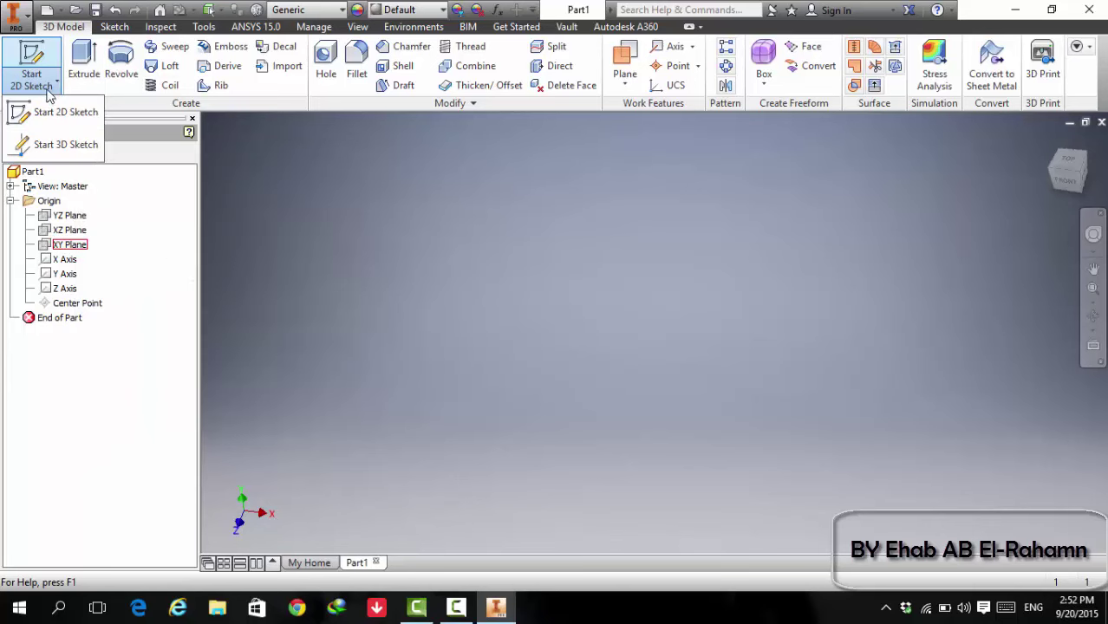
click(20, 53)
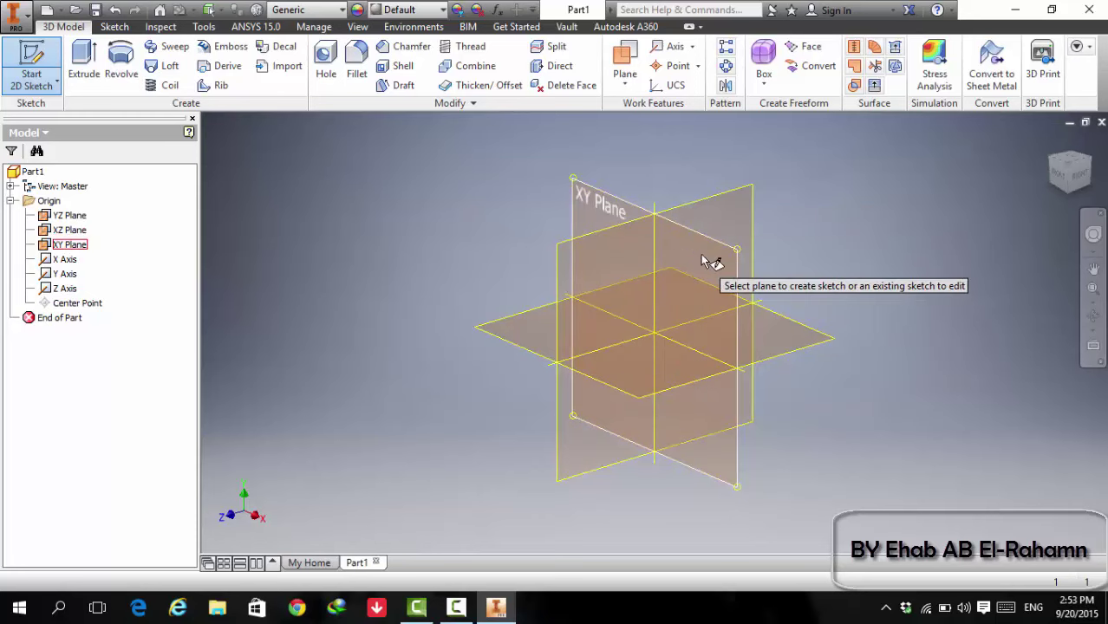
mouse_move(707, 261)
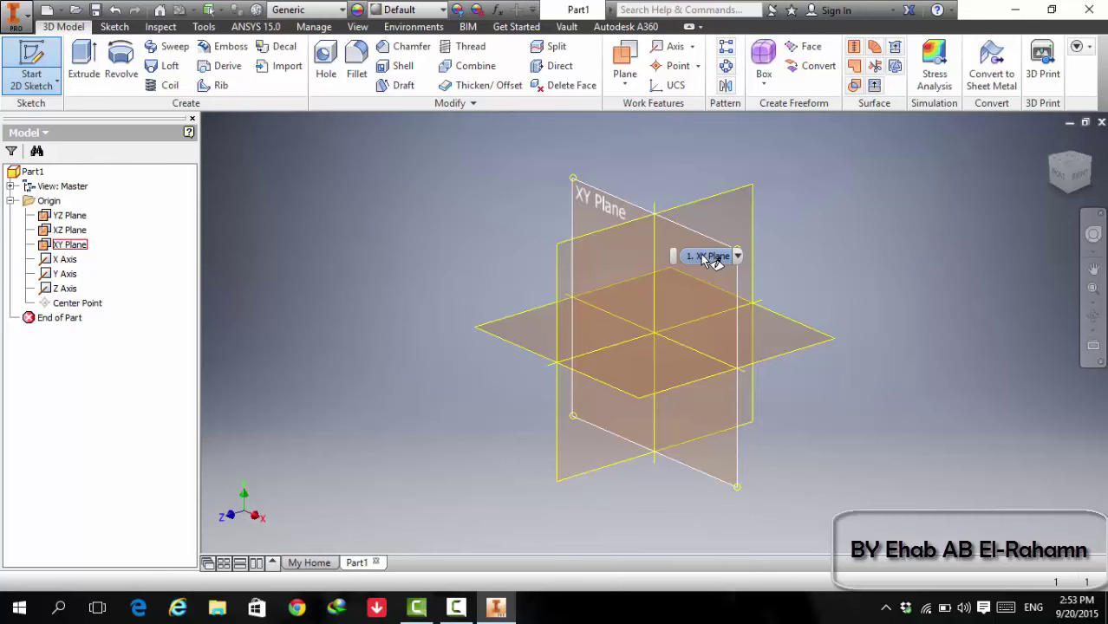
click(572, 248)
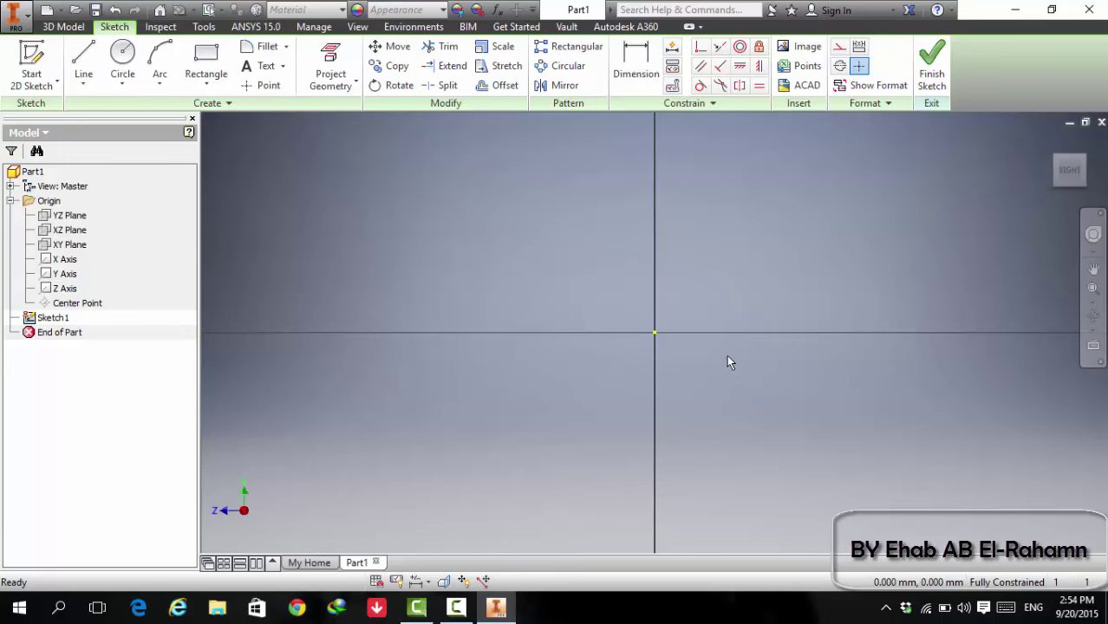
- Collapse the Origin folder in the model tree and select Sketch1
click(657, 334)
click(11, 202)
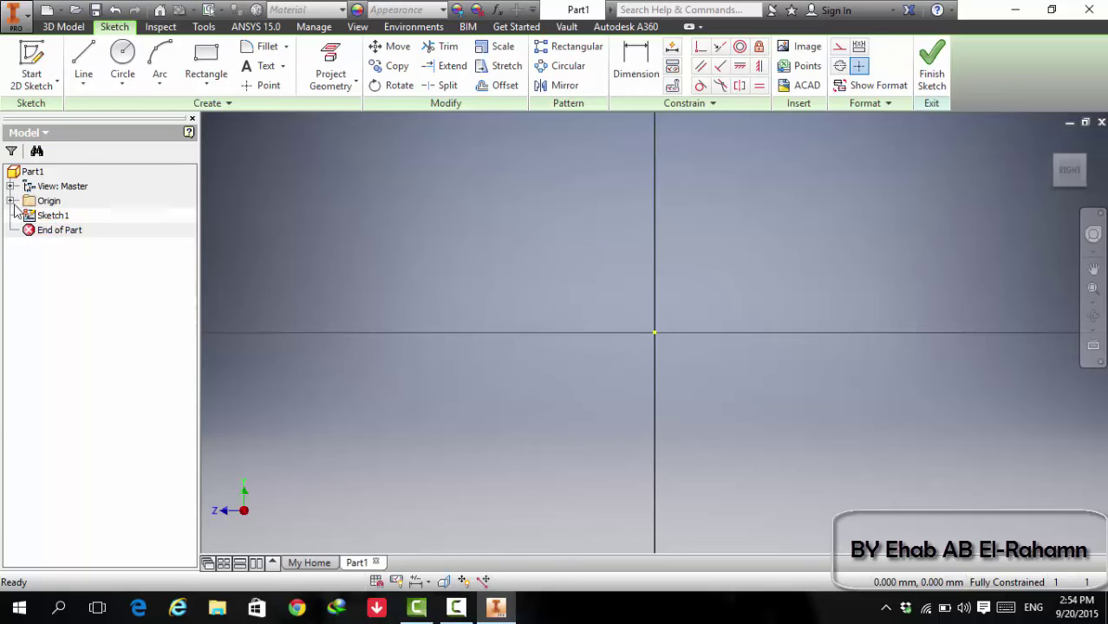
click(52, 214)
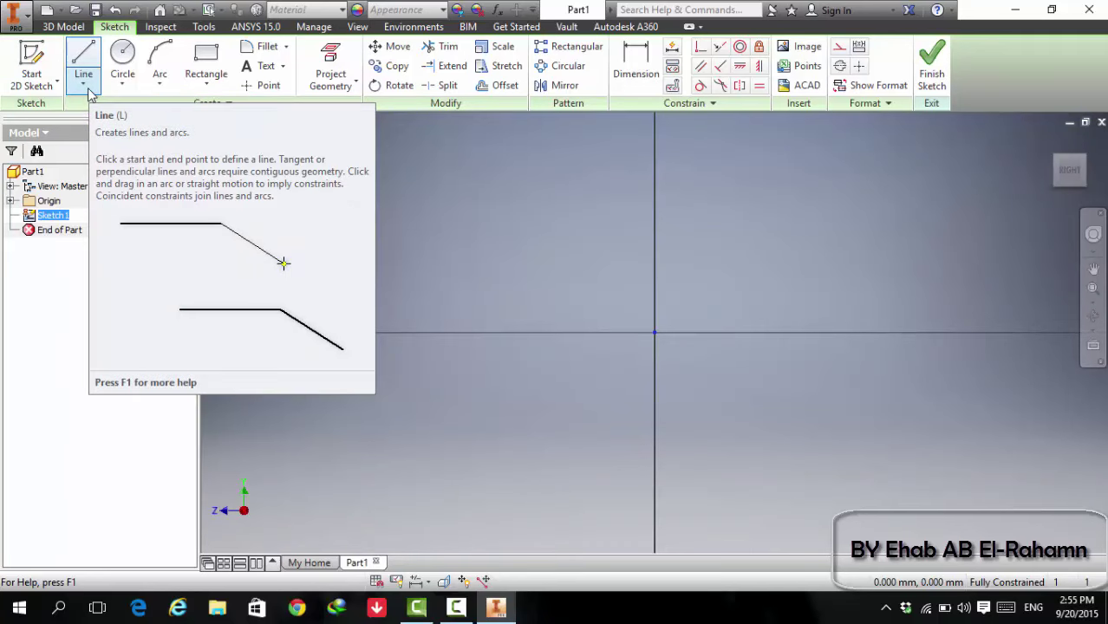
- Draw a line from the sketch origin, 34 mm long at 45 degrees to the vertical axis
click(83, 84)
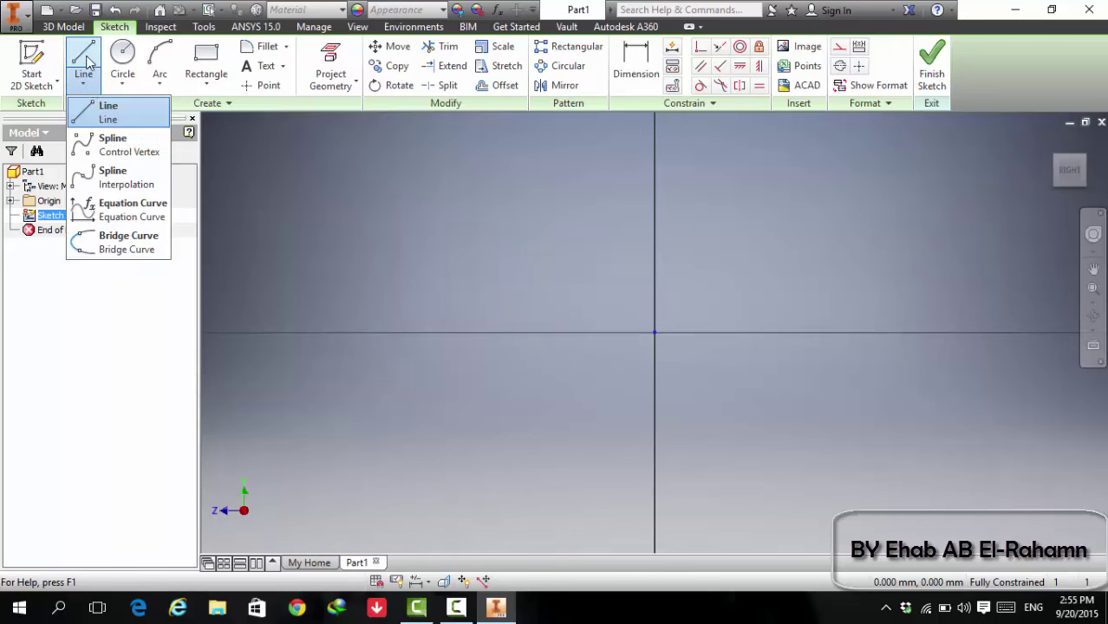
click(87, 64)
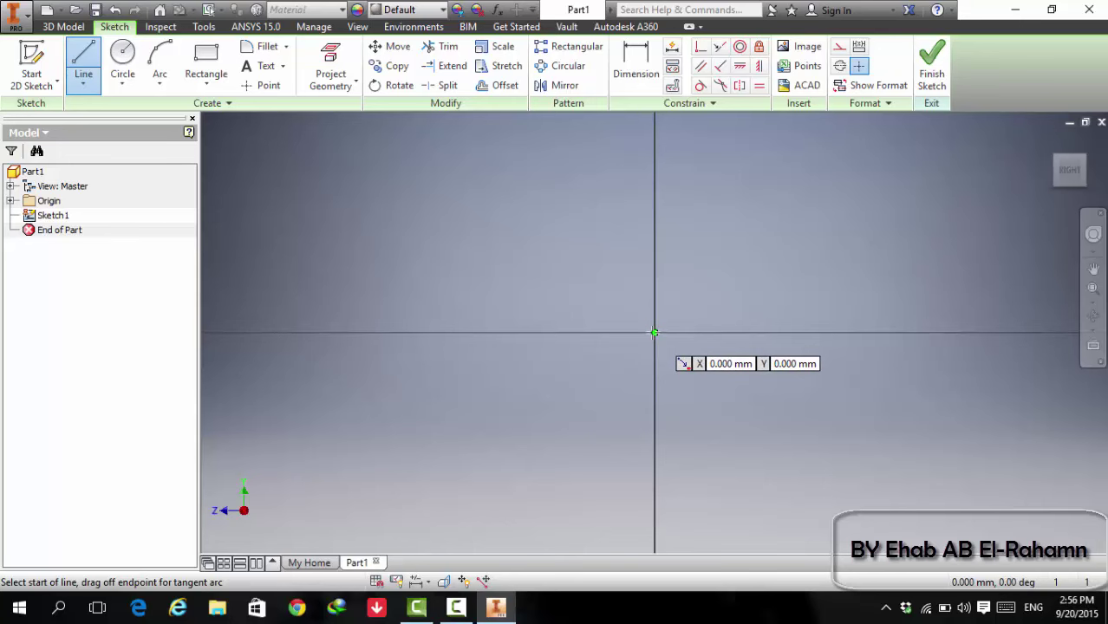
click(653, 332)
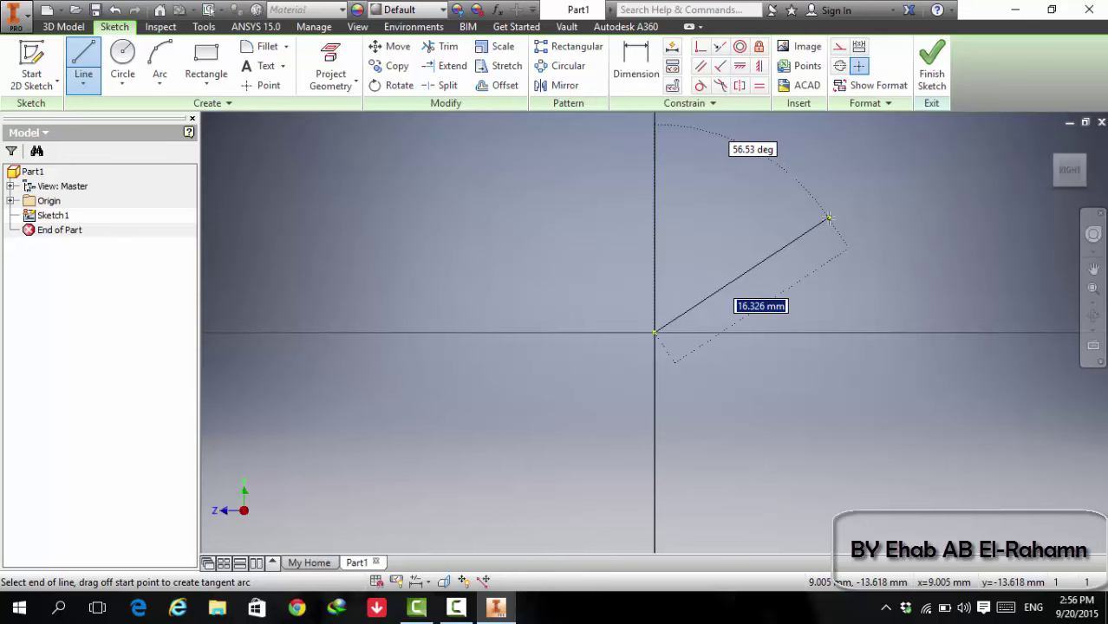
text(34)
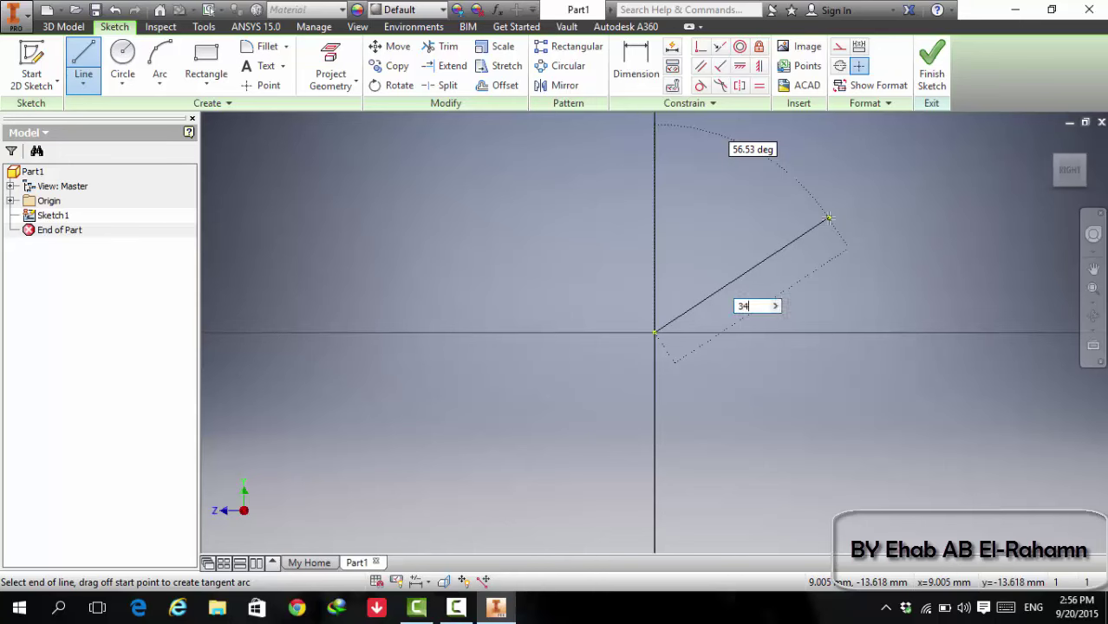
key(Tab)
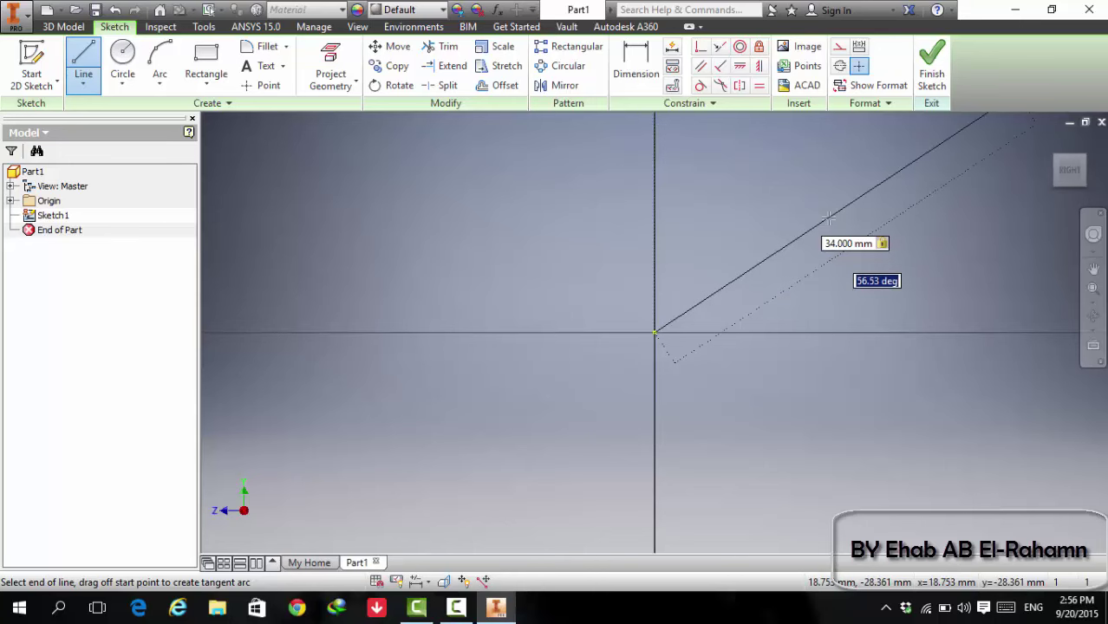
text(45)
key(Tab)
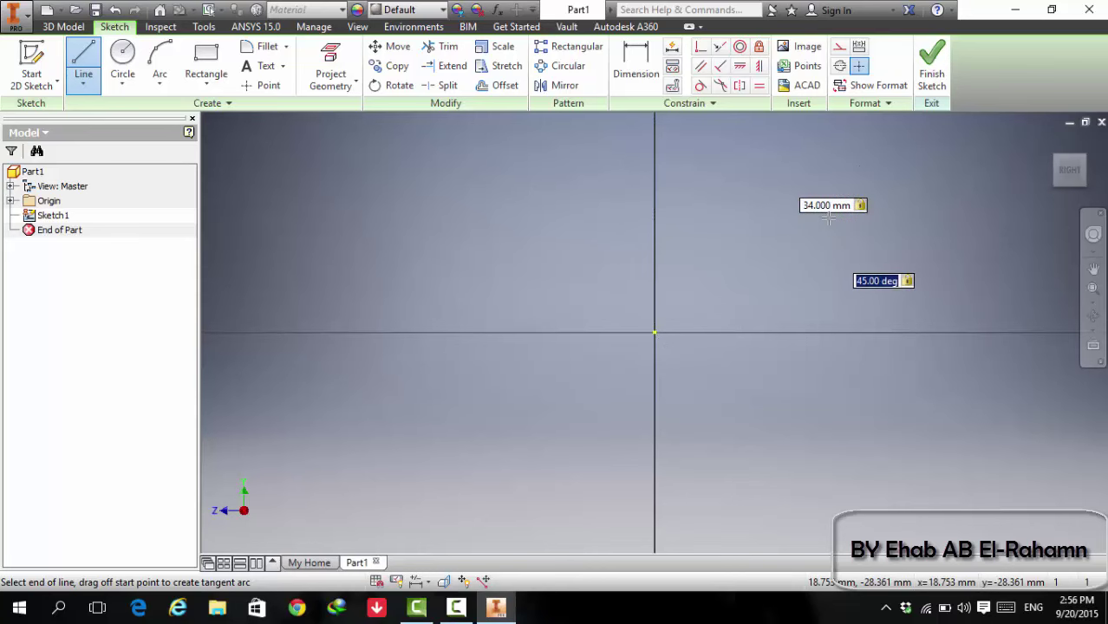
key(Return)
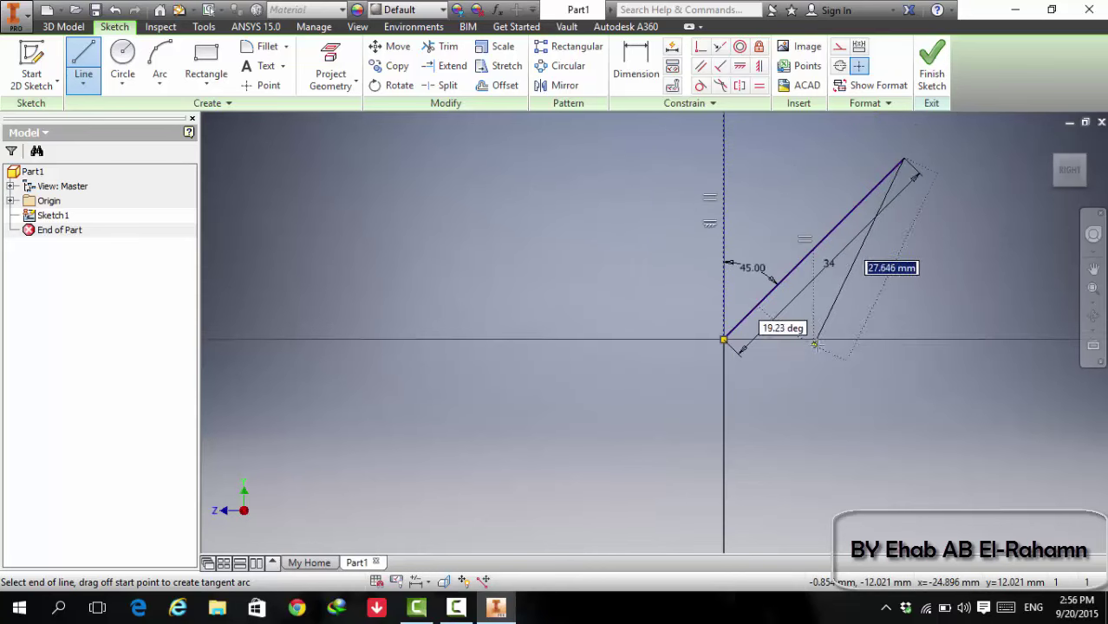
- Add a second line sloping down and away from the first line's upper end, and finish the Line command
scroll(814, 344, down, 5)
scroll(929, 326, up, 6)
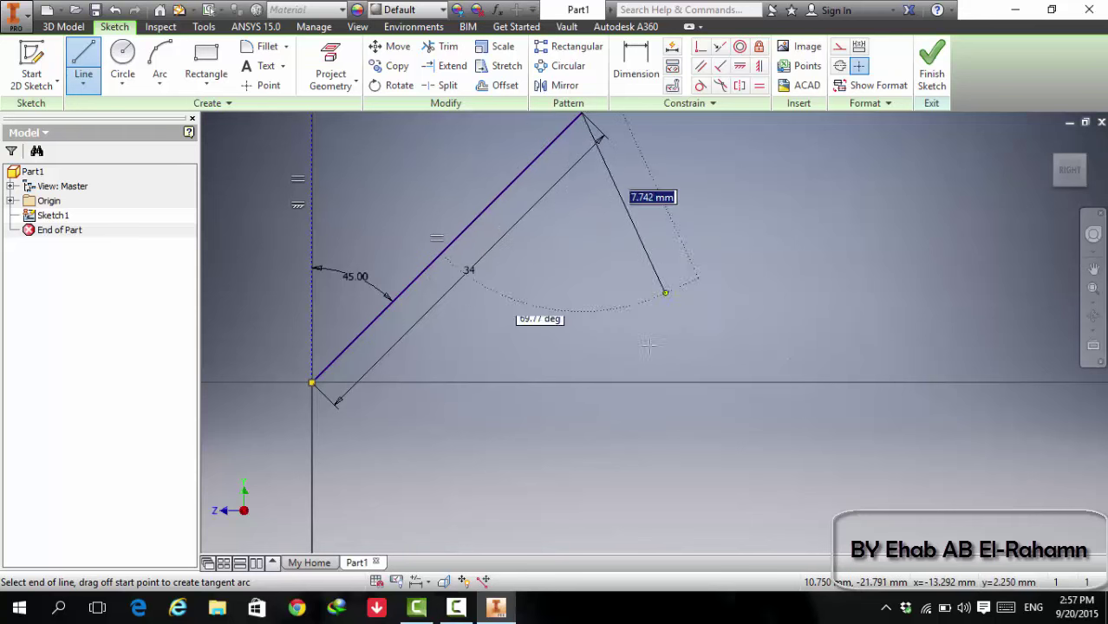
click(735, 283)
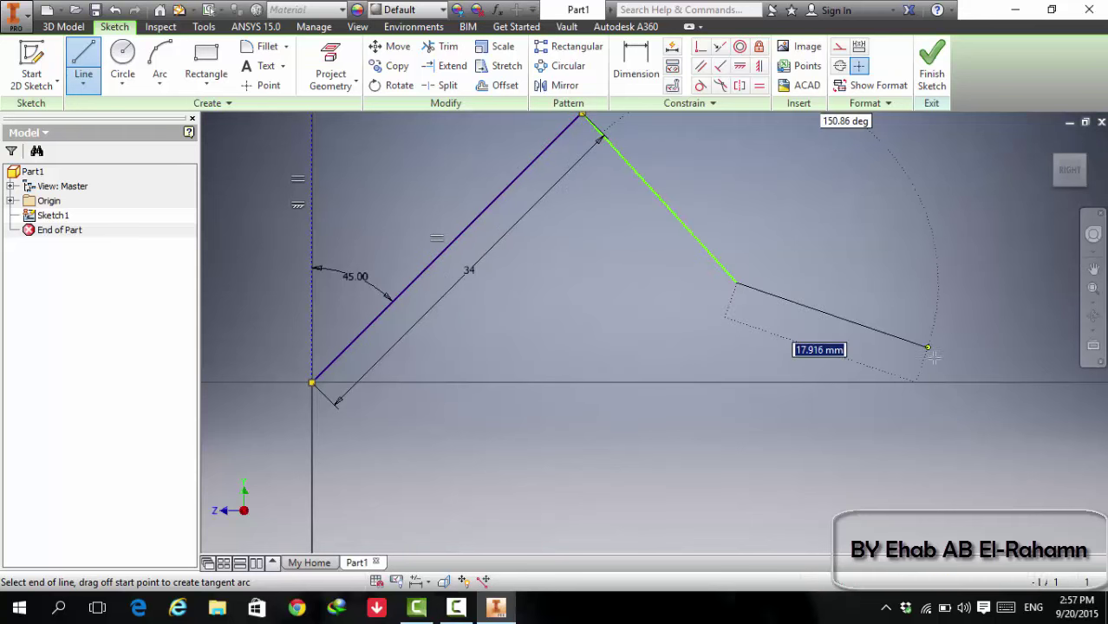
right_click(828, 293)
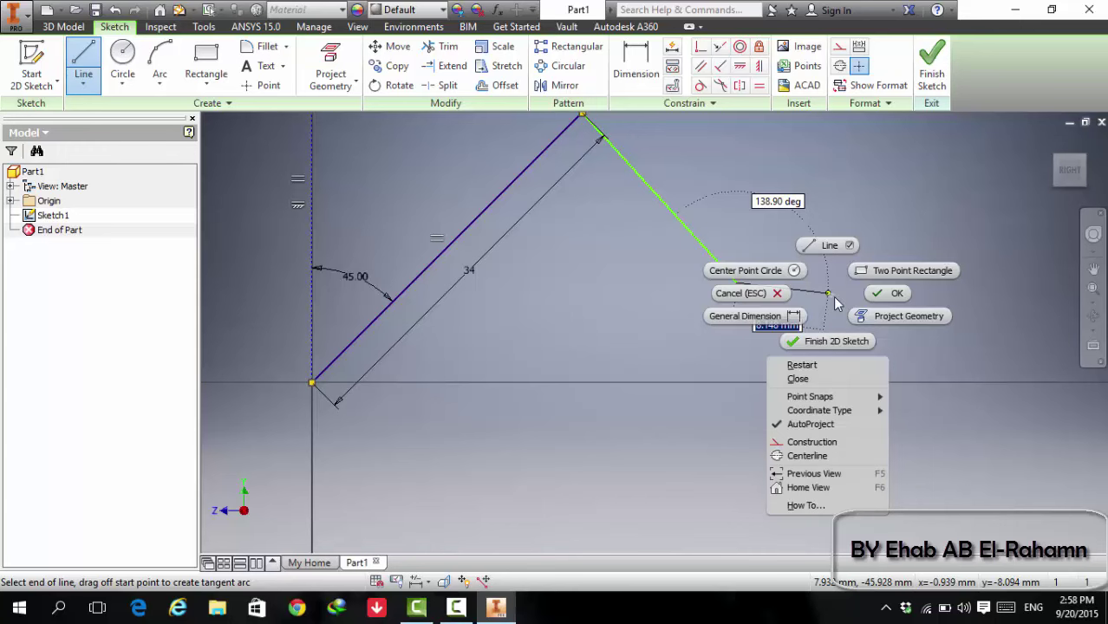
click(898, 294)
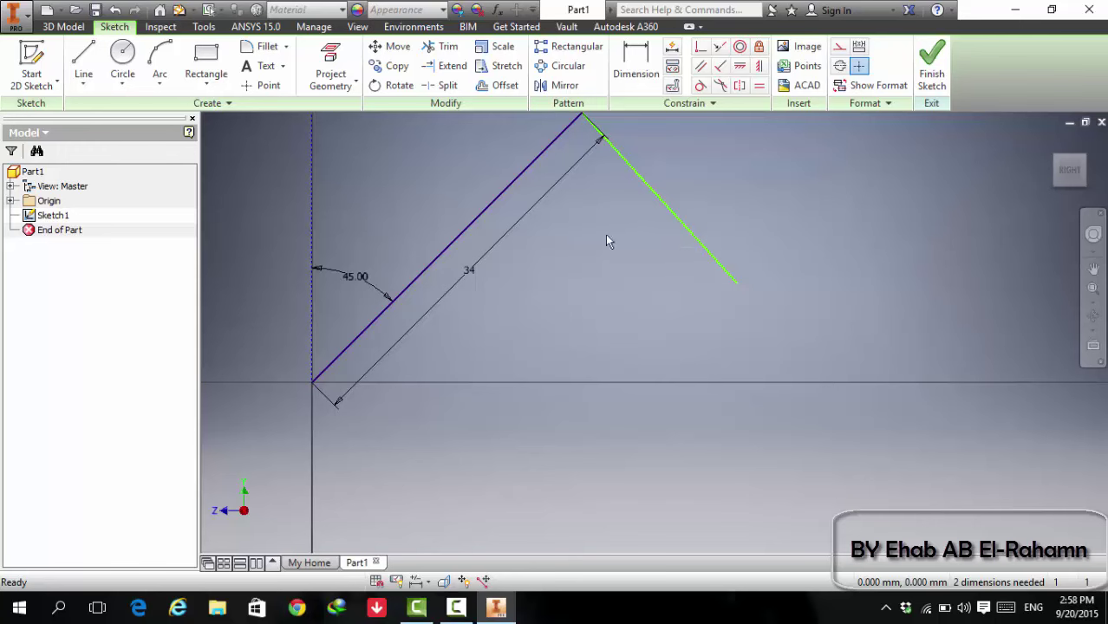
- Try to move the dimensioned line, and stretch the second line's free end below the horizontal axis to about 40.5 mm long
click(500, 197)
scroll(551, 149, down, 2)
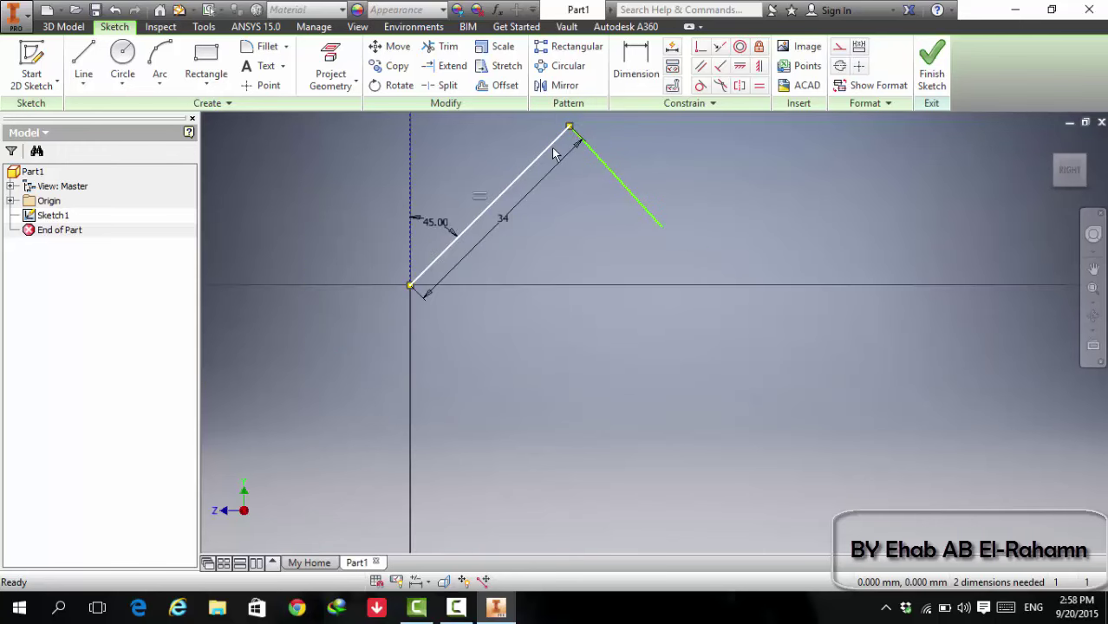
click(547, 172)
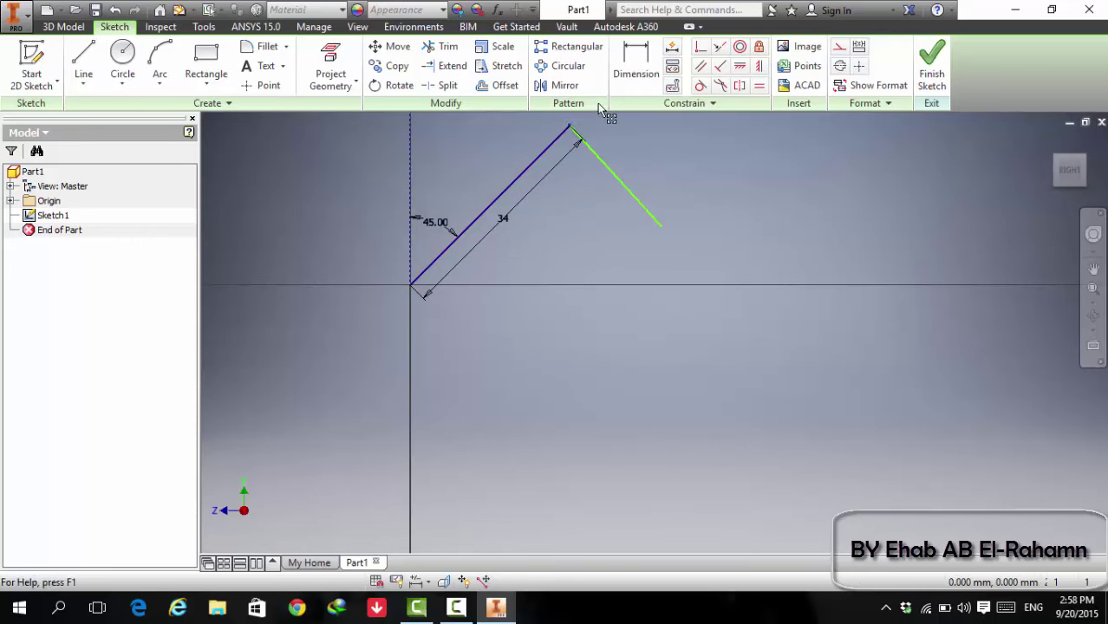
drag(570, 129, 489, 168)
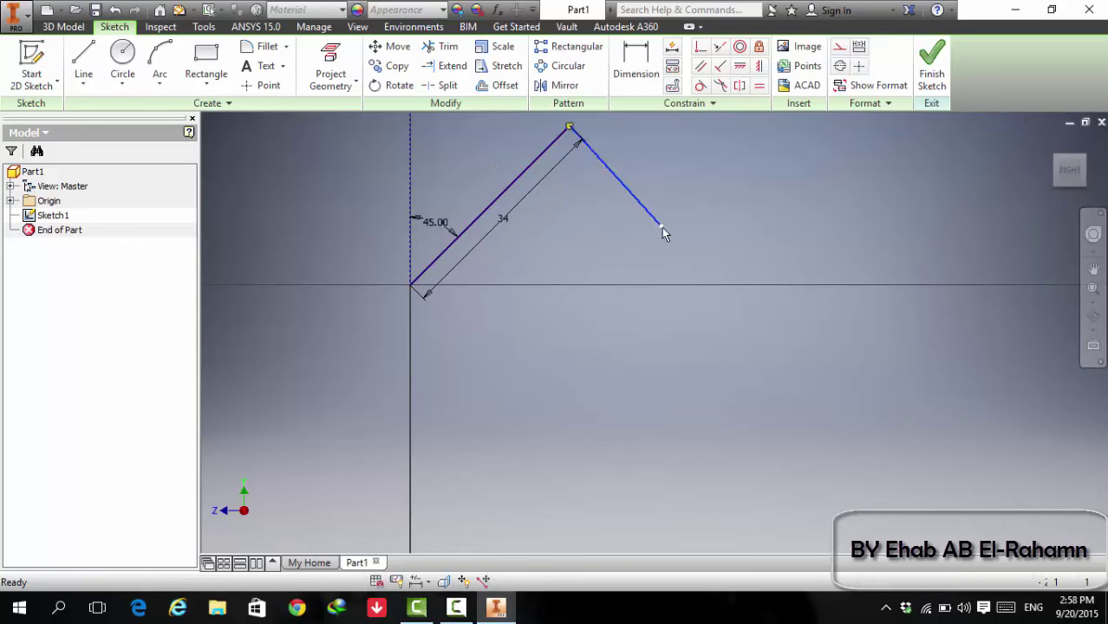
drag(662, 227, 735, 338)
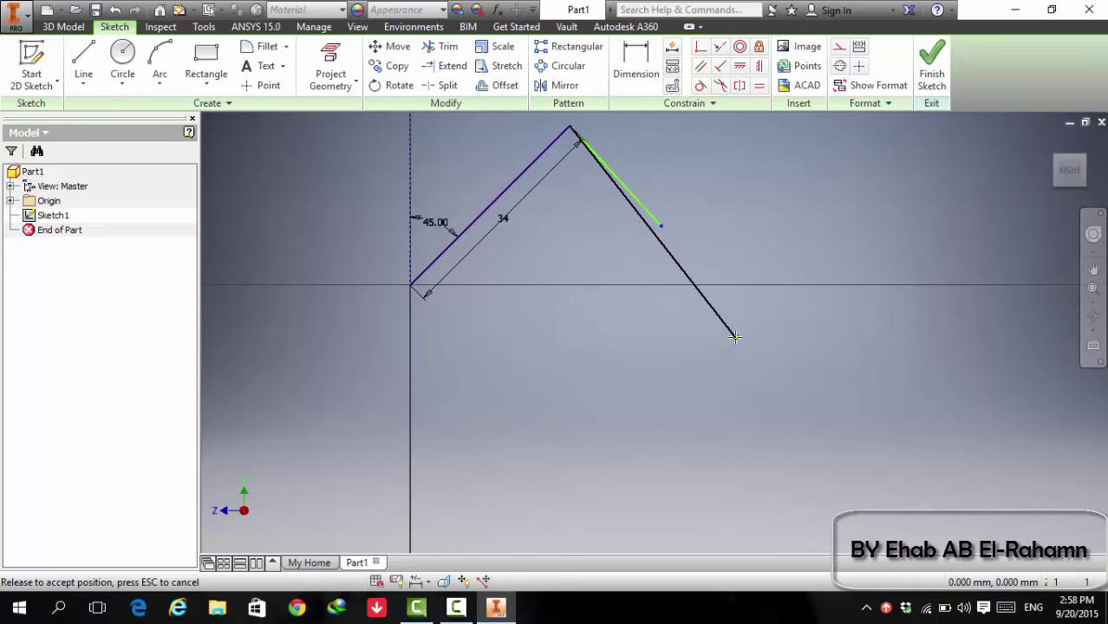
drag(735, 337, 735, 337)
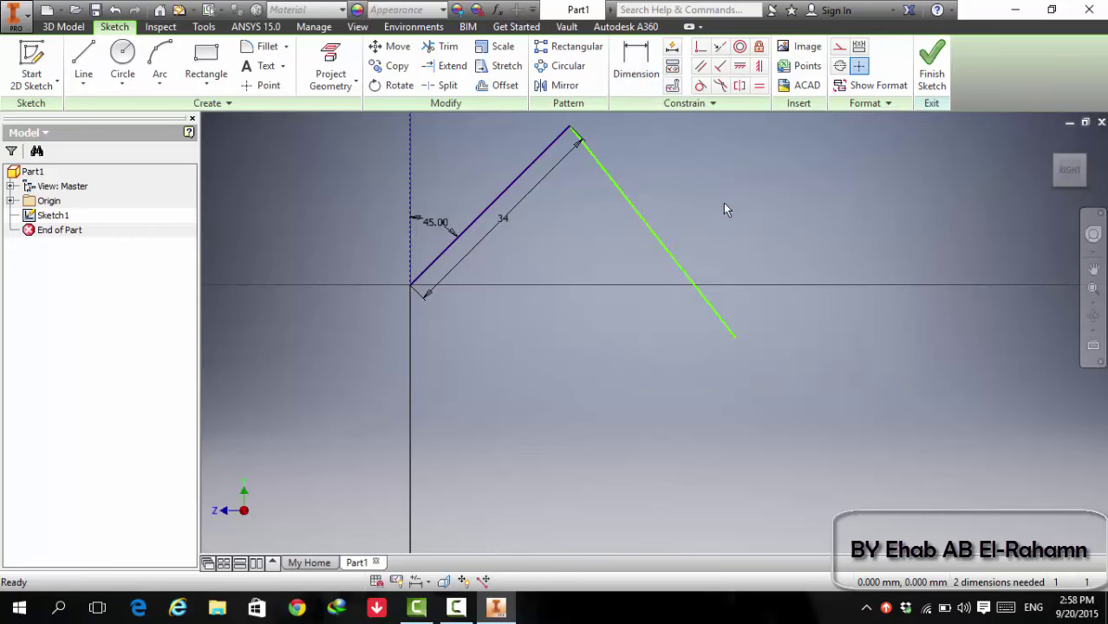
- Dimension the second line's length, trying the text GDH as its value before setting it to 400 mm
click(641, 99)
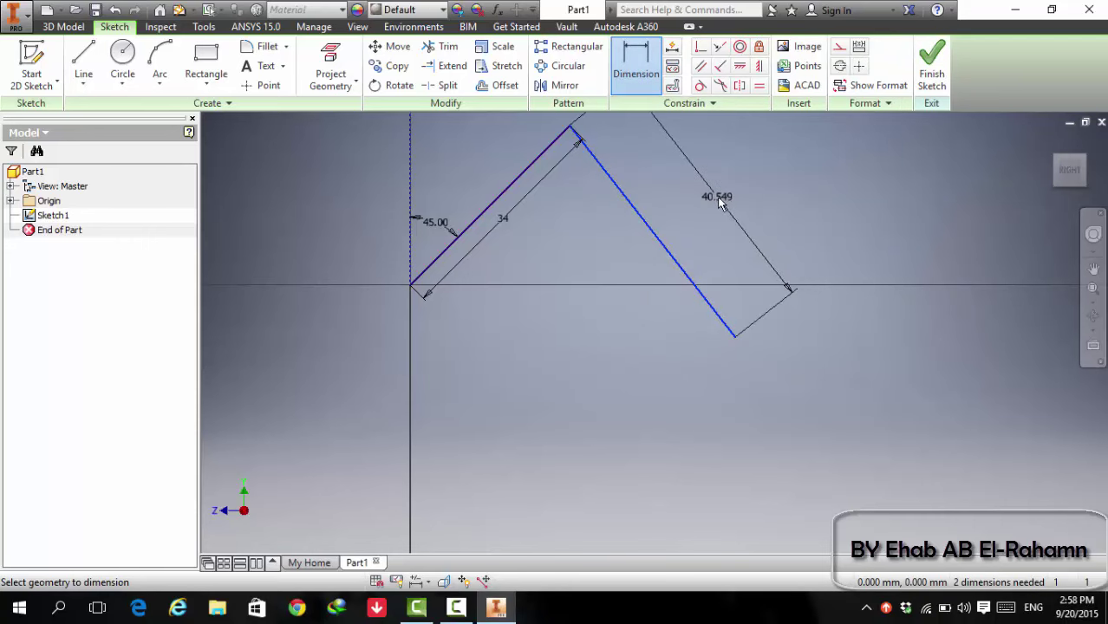
click(729, 206)
text(40/4)
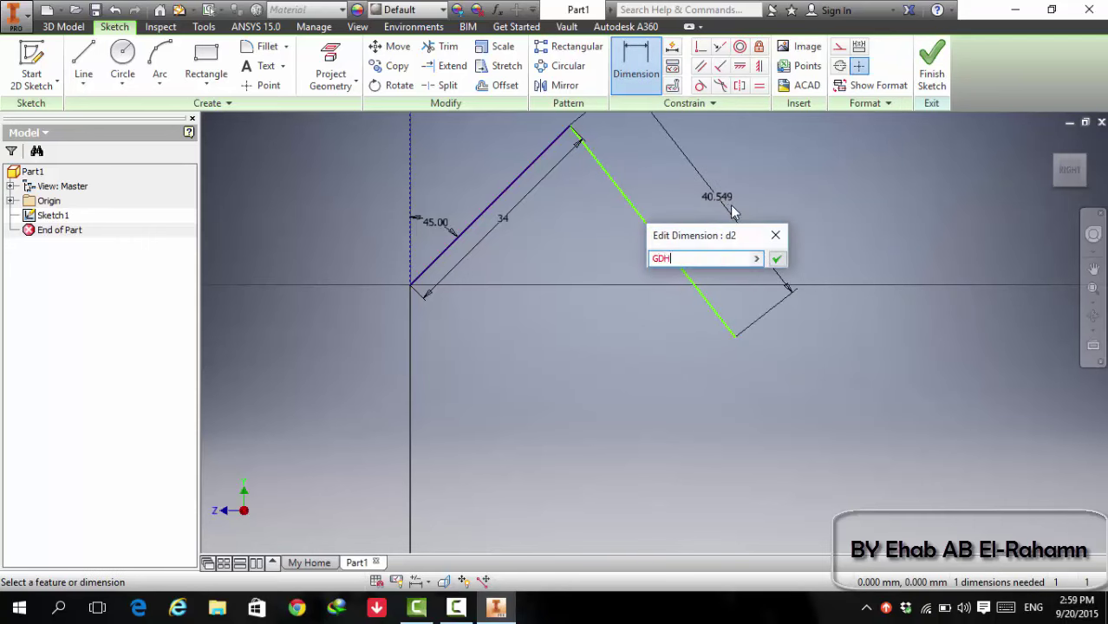
key(Return)
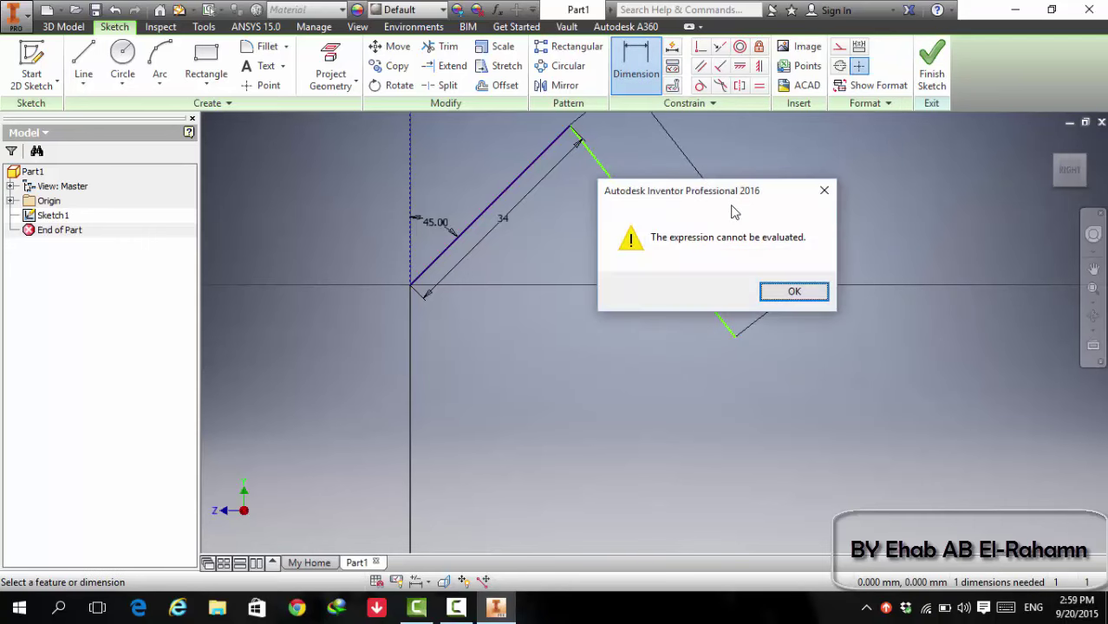
click(785, 291)
text(400)
key(Return)
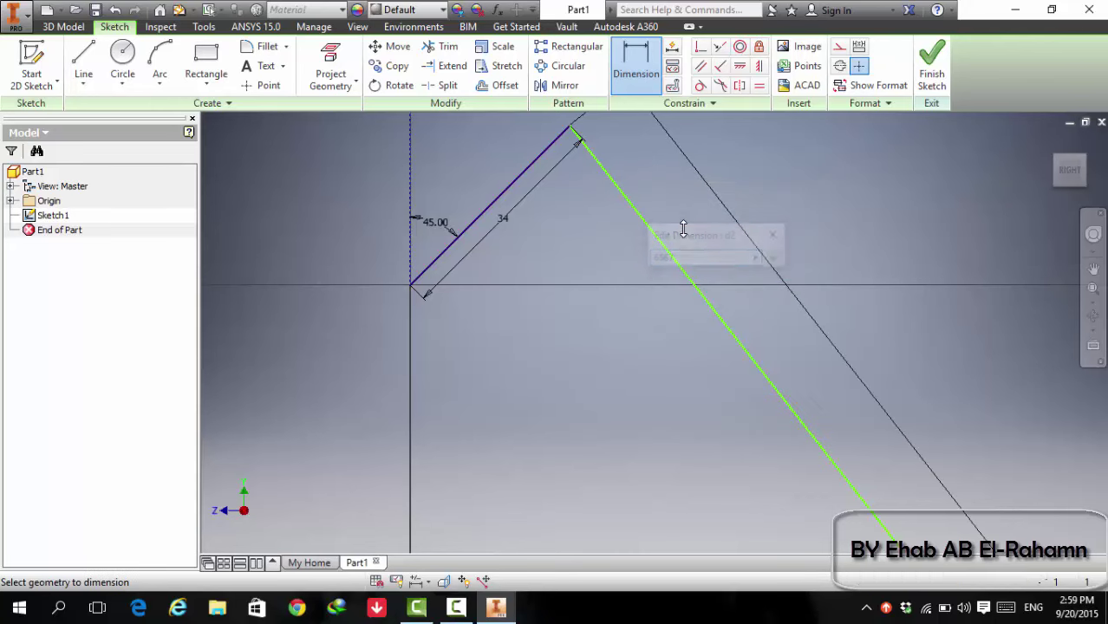
- Undo the second line's dimension and both drawn lines in the sketch
scroll(703, 227, down, 3)
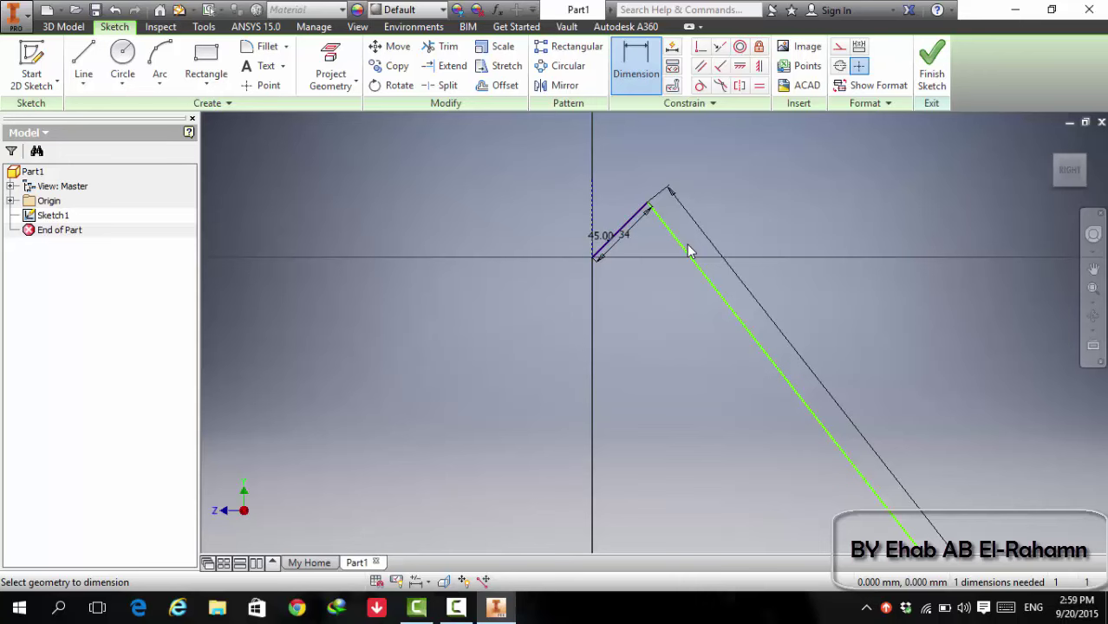
key(ctrl+z)
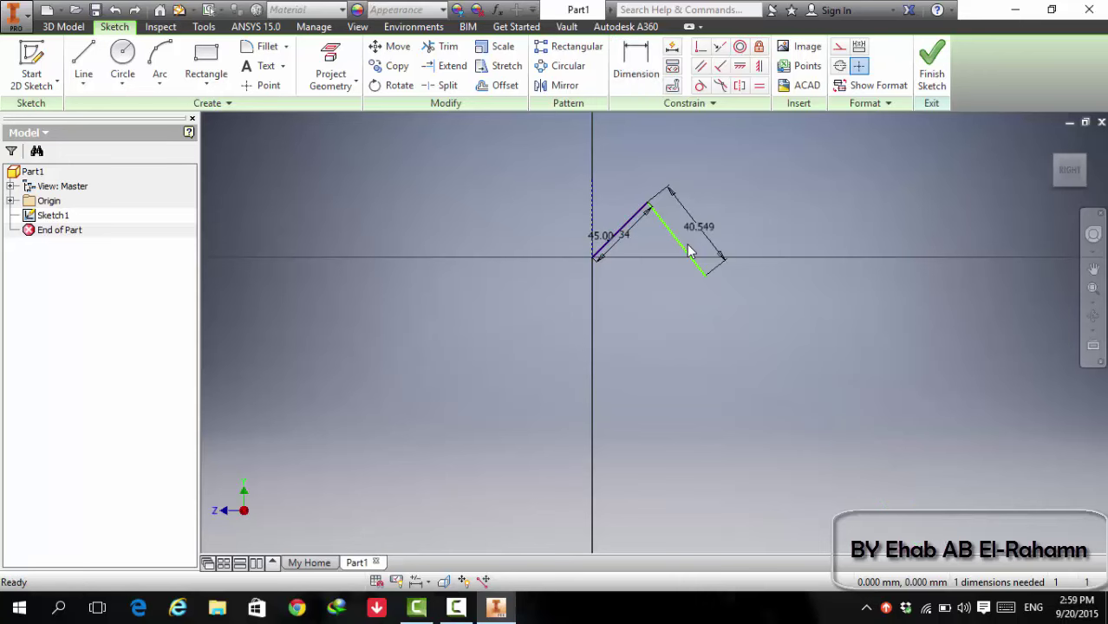
key(ctrl+z)
key(ctrl+z)
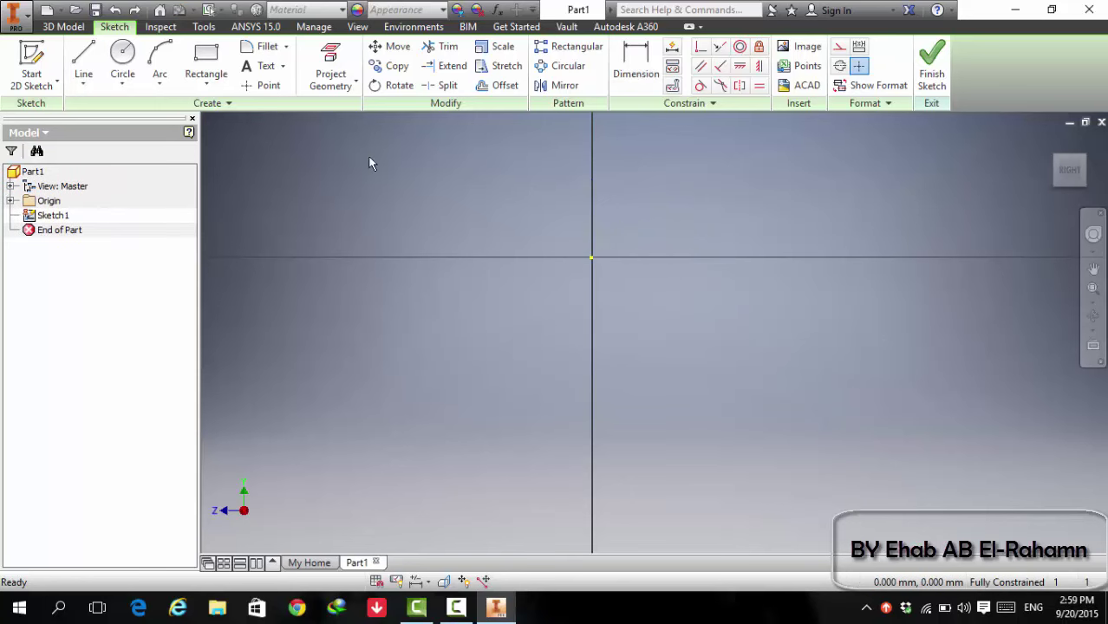
- Draw a line from the origin, 34 mm long at 45 degrees to the vertical axis, and finish the Line command
click(83, 61)
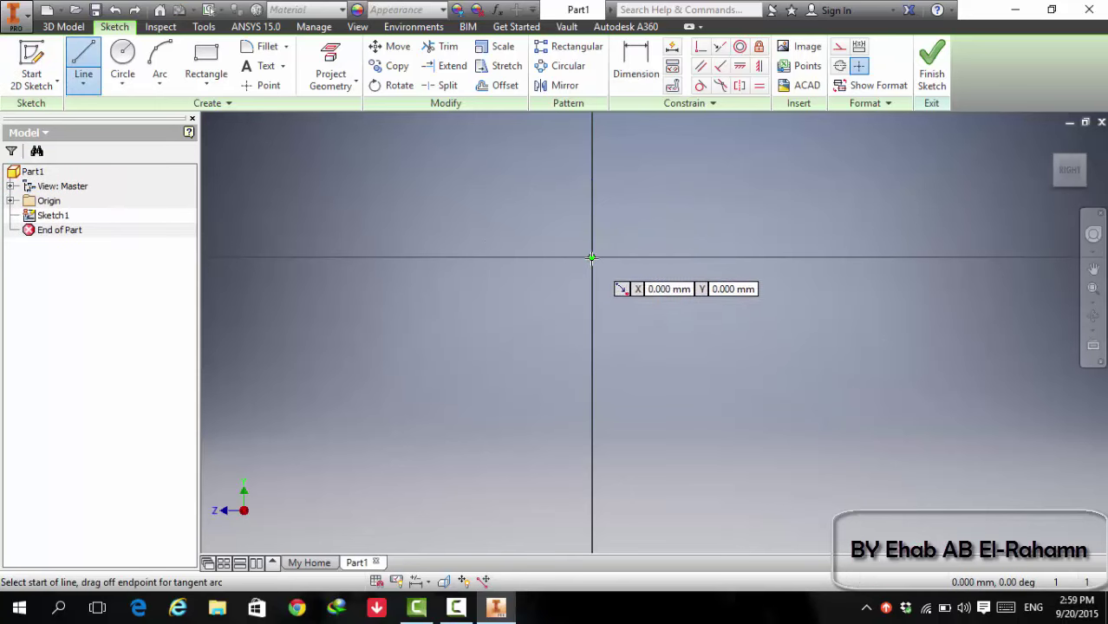
click(591, 257)
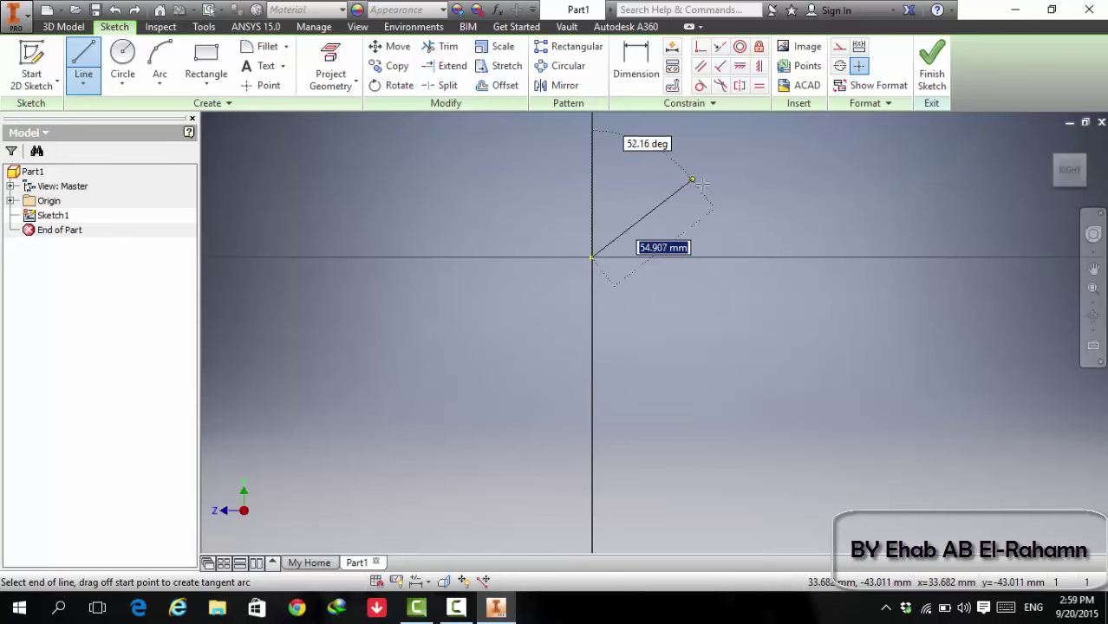
text(34)
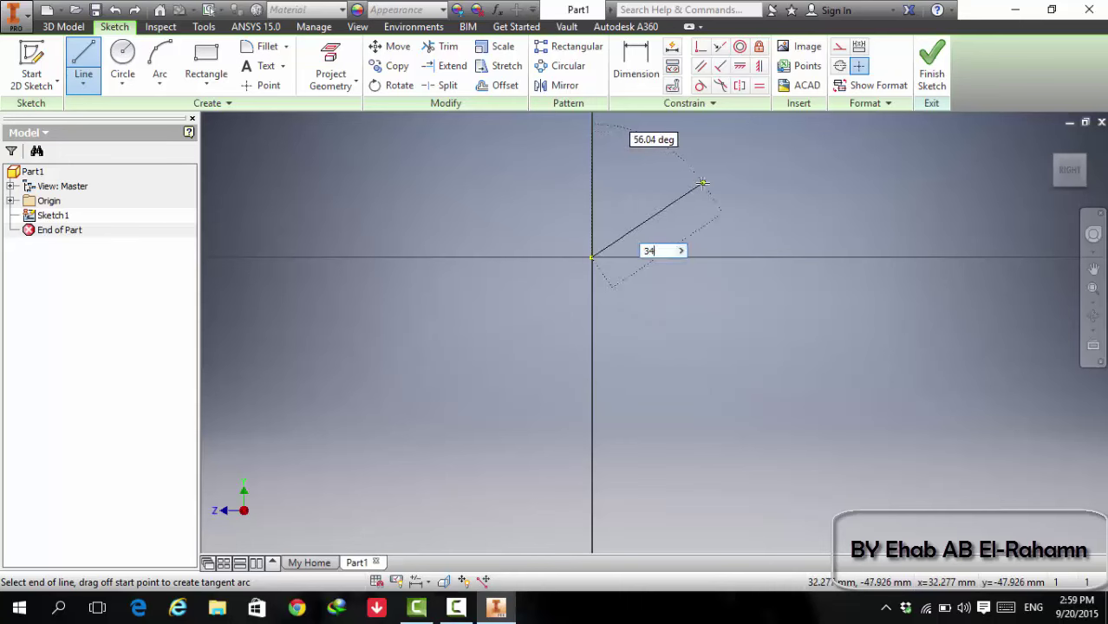
key(Tab)
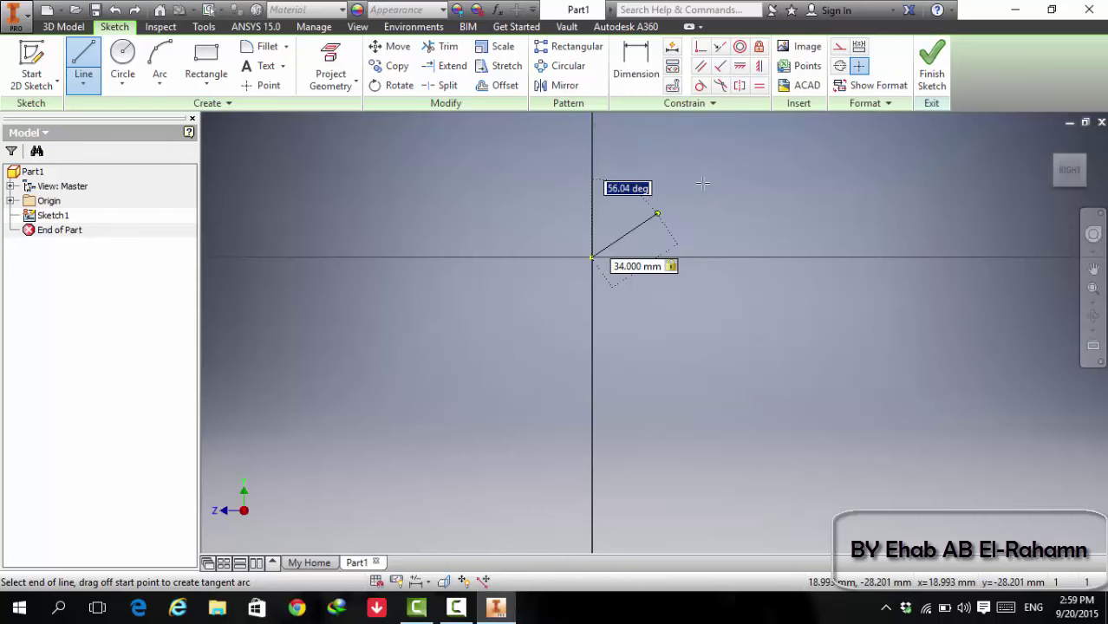
text(45)
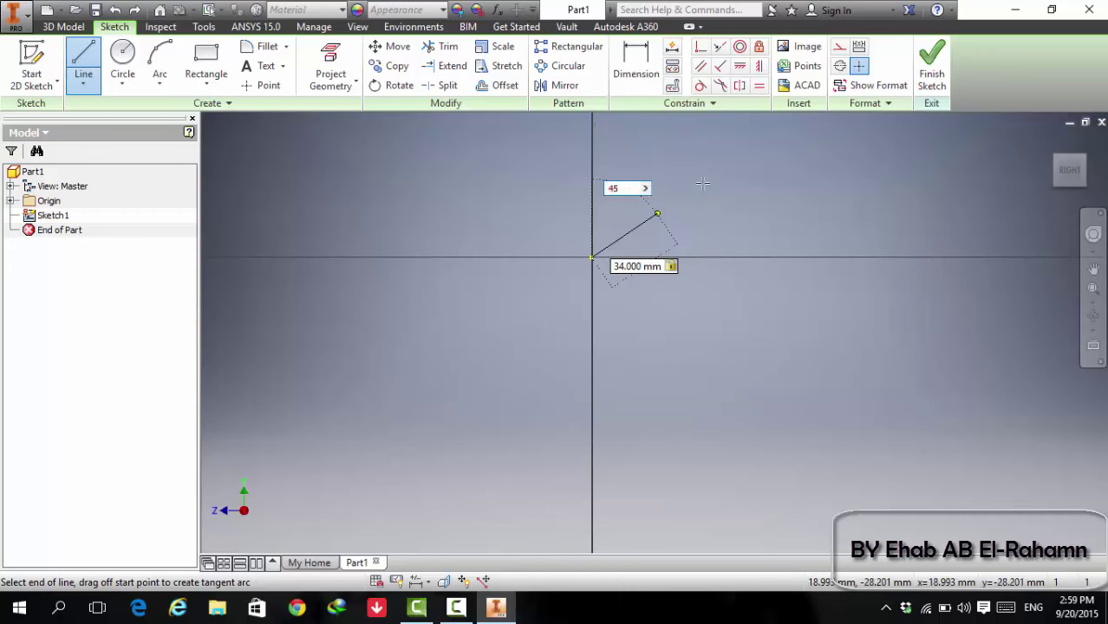
key(Return)
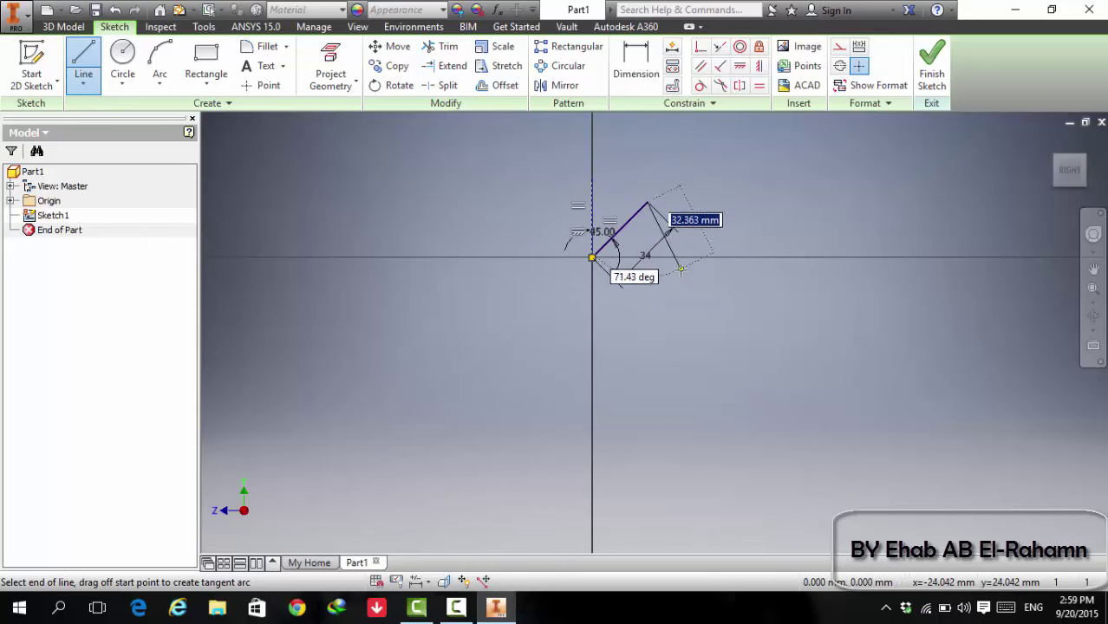
key(Escape)
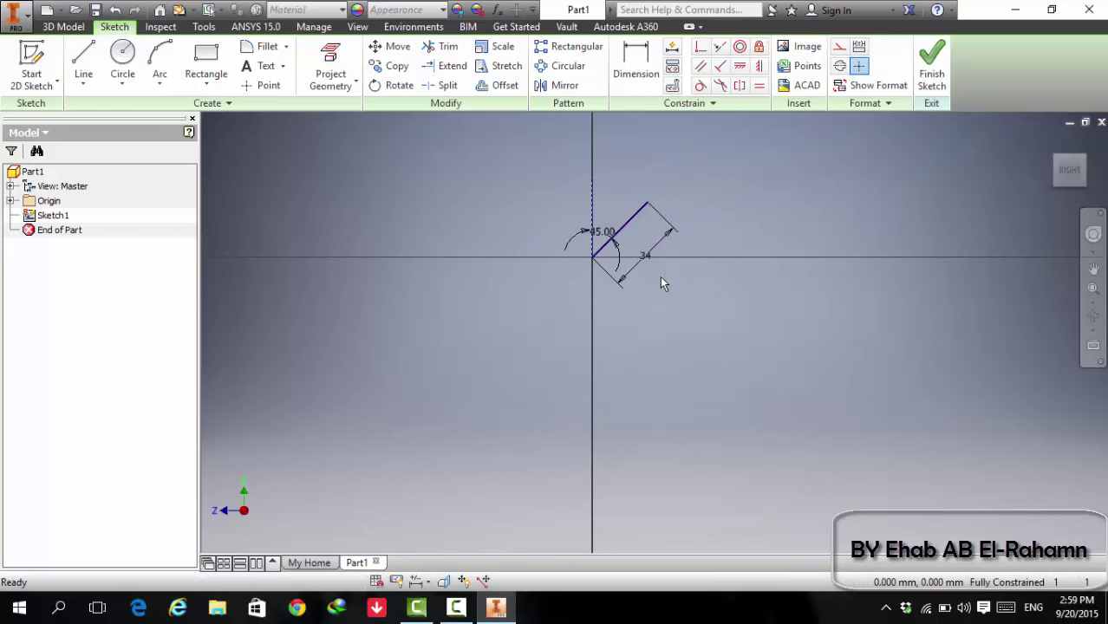
- Set the line's length dimension to 347 mm
double_click(648, 265)
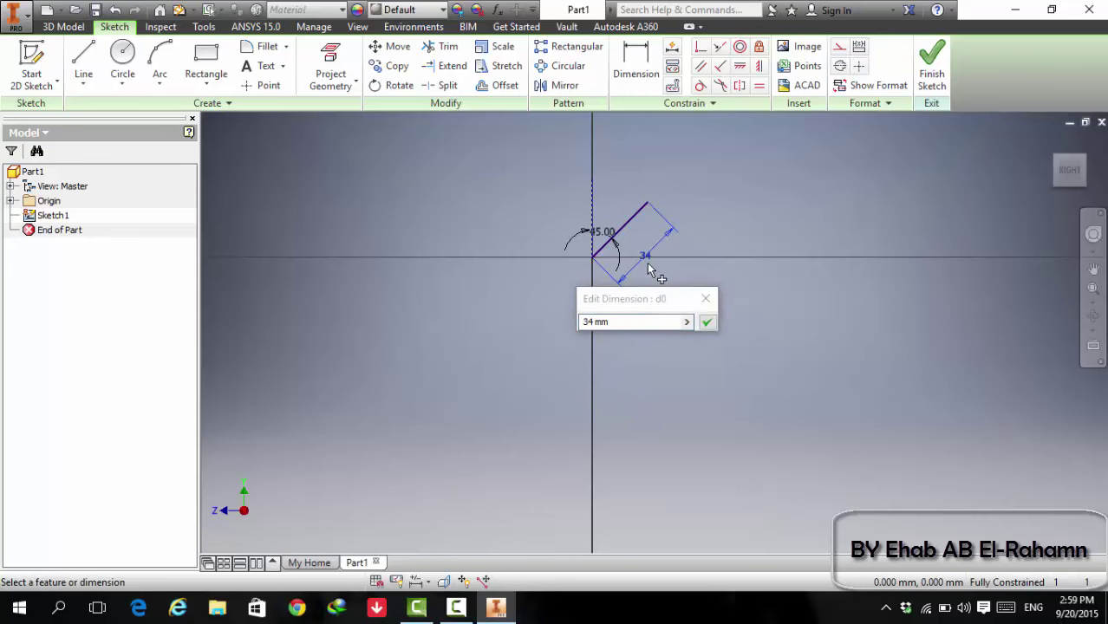
click(595, 320)
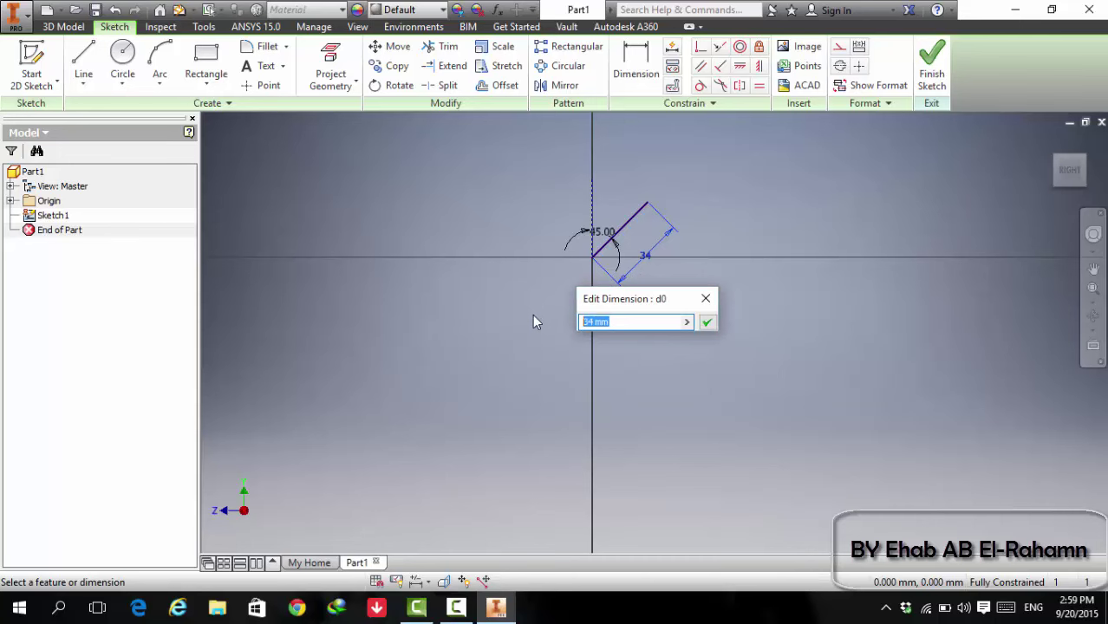
text(347)
key(Return)
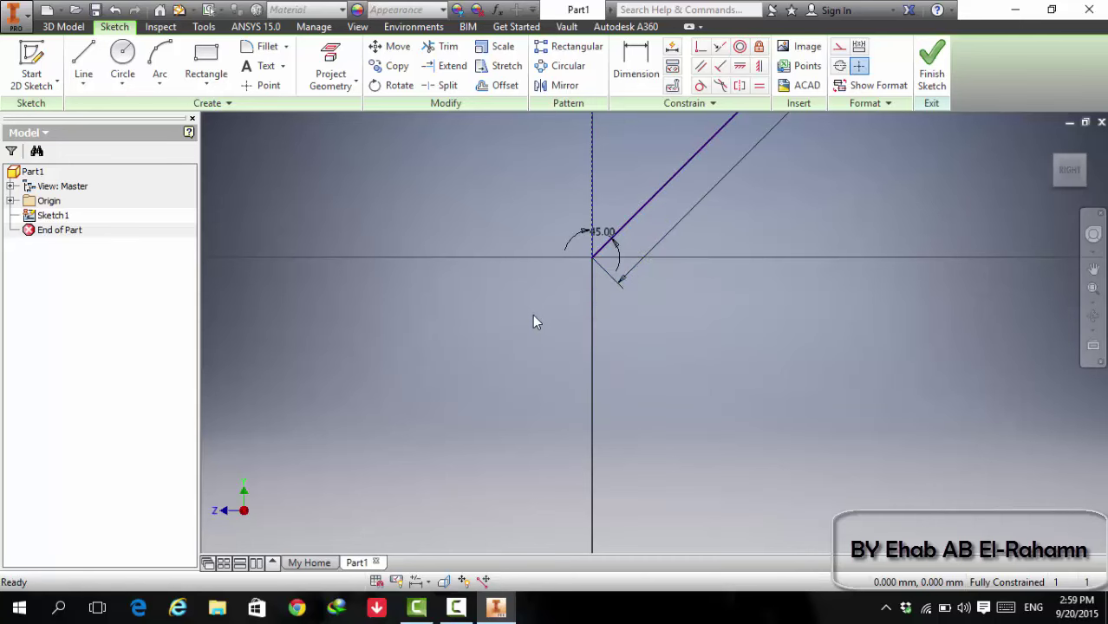
- Delete the dimensioned line together with its length and angle dimensions from the sketch
scroll(607, 286, down, 3)
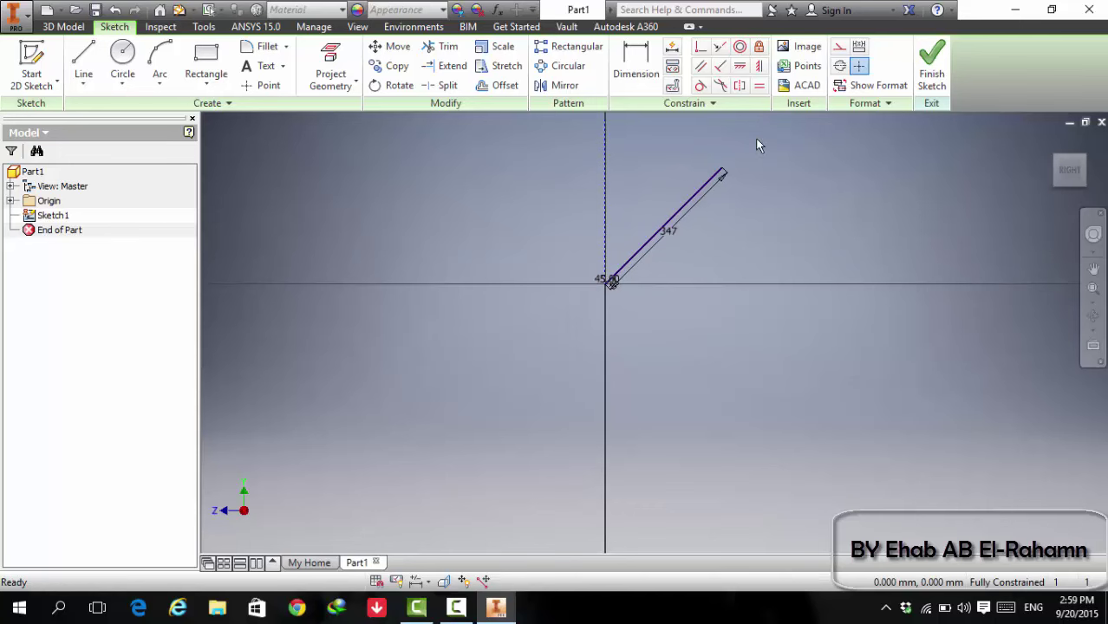
drag(725, 136, 564, 353)
key(Delete)
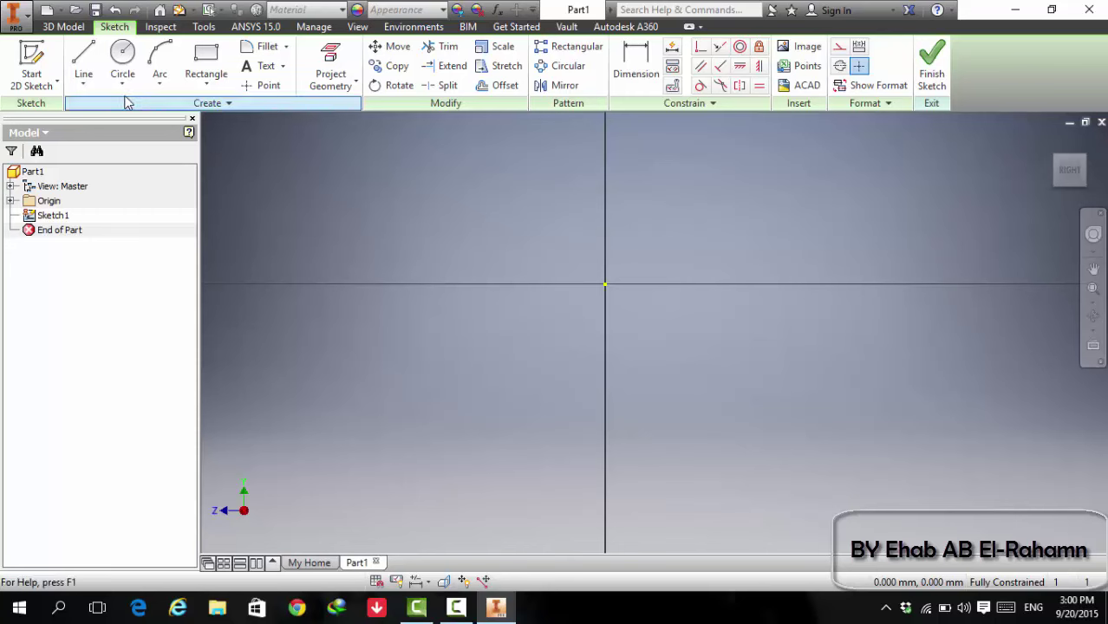
click(83, 81)
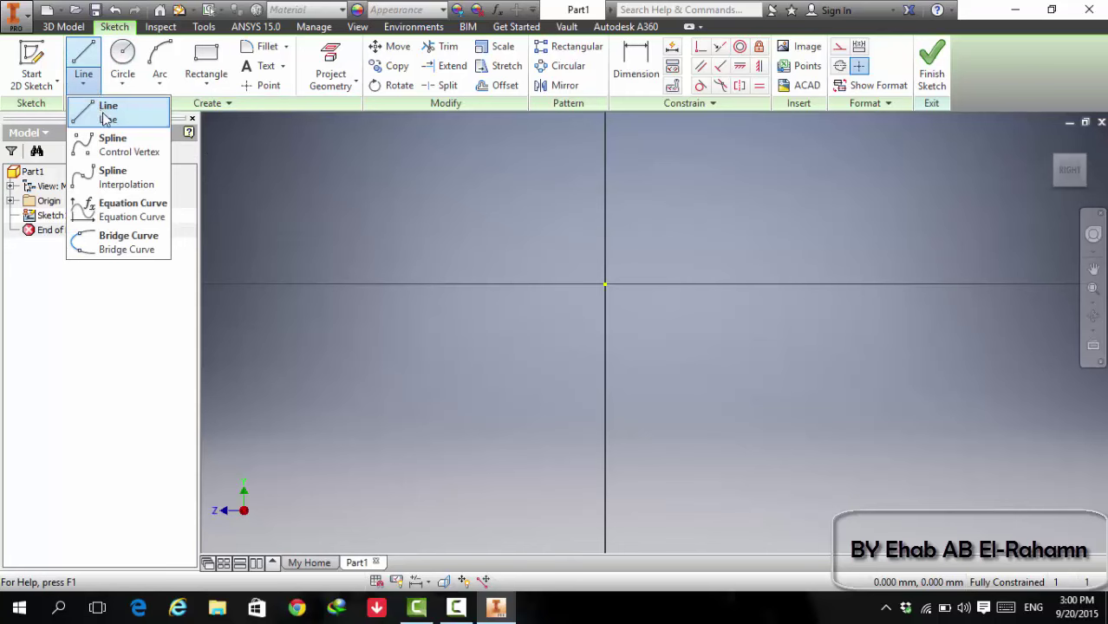
click(128, 90)
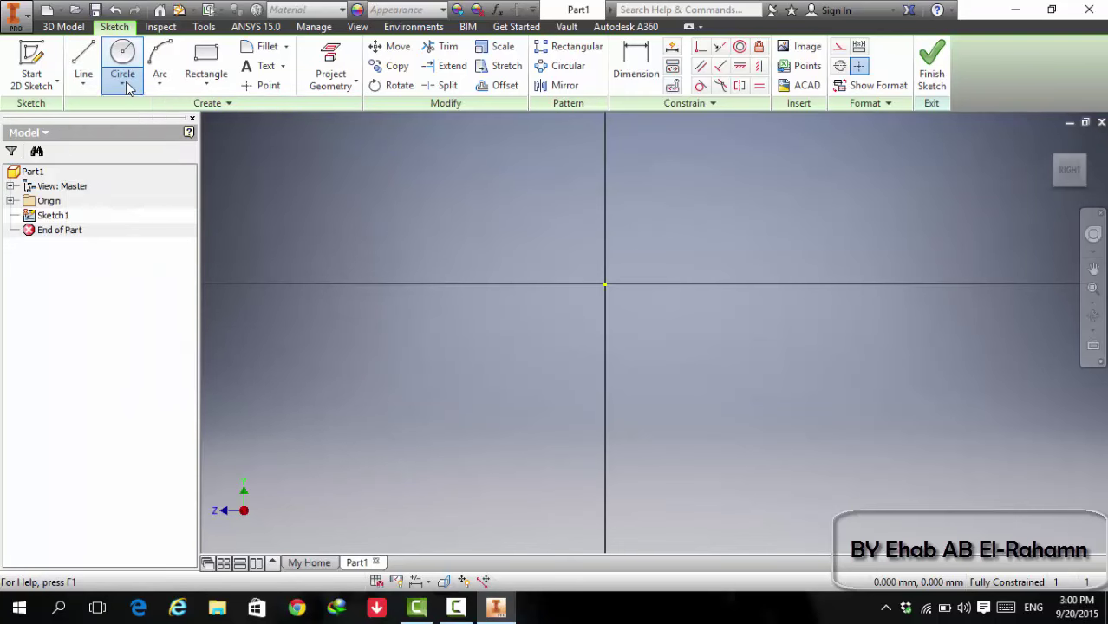
- Draw an ellipse centred on the origin with its long axis along the horizontal axis, and delete it from the sketch
click(127, 90)
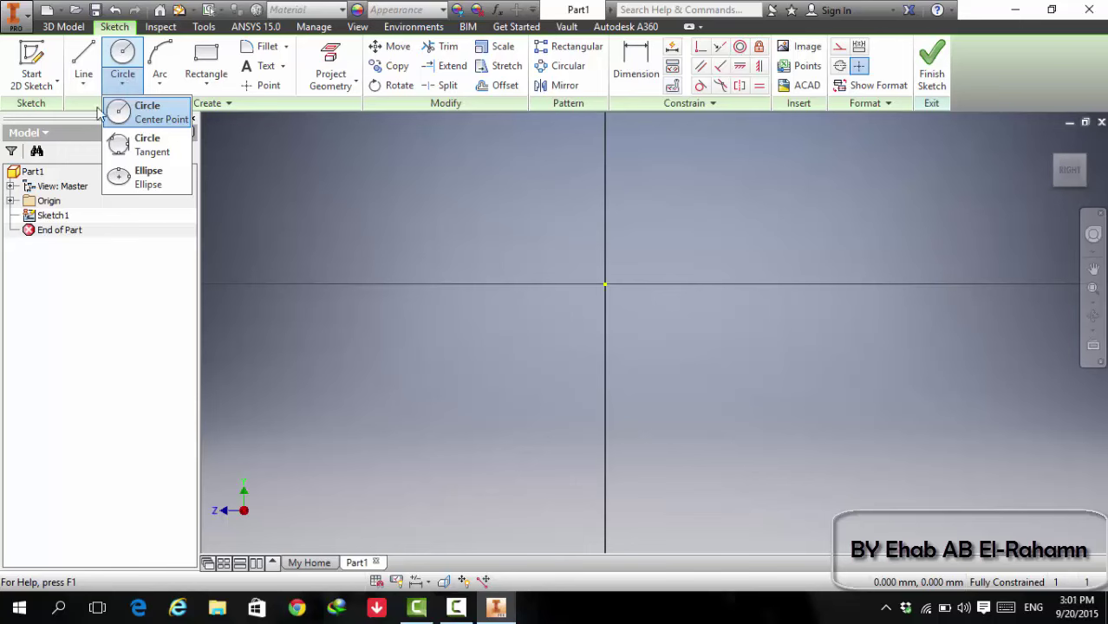
click(130, 180)
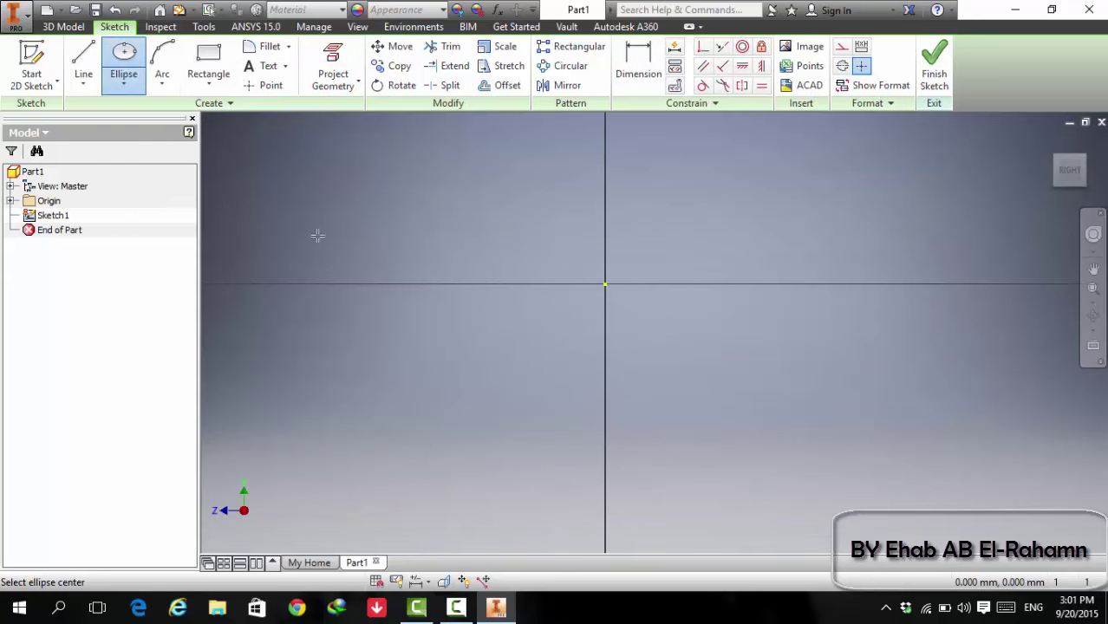
click(605, 284)
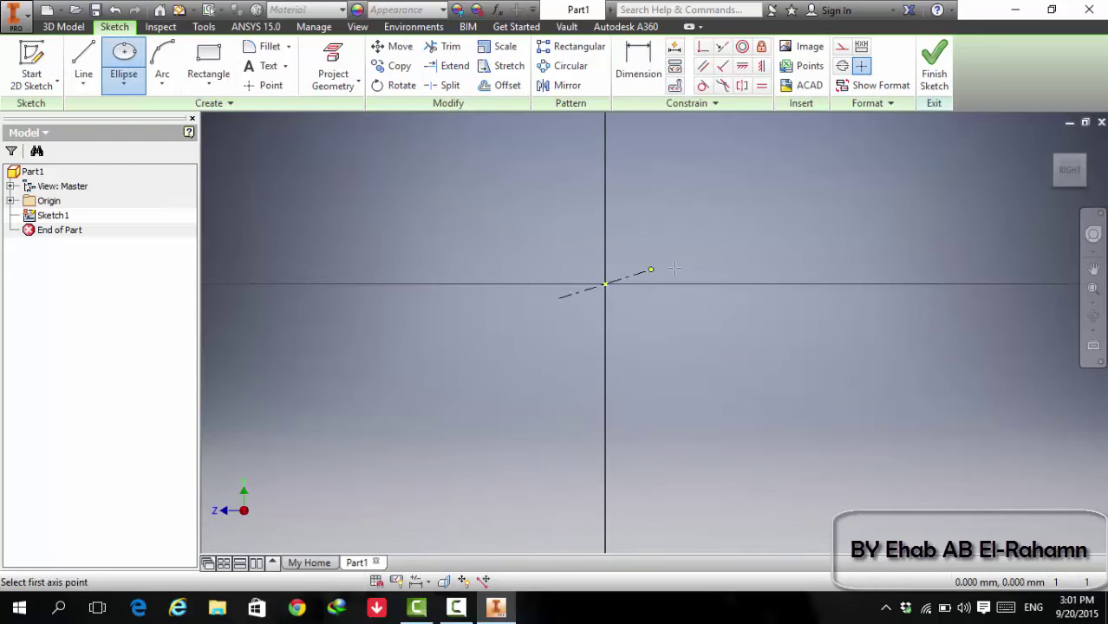
click(742, 283)
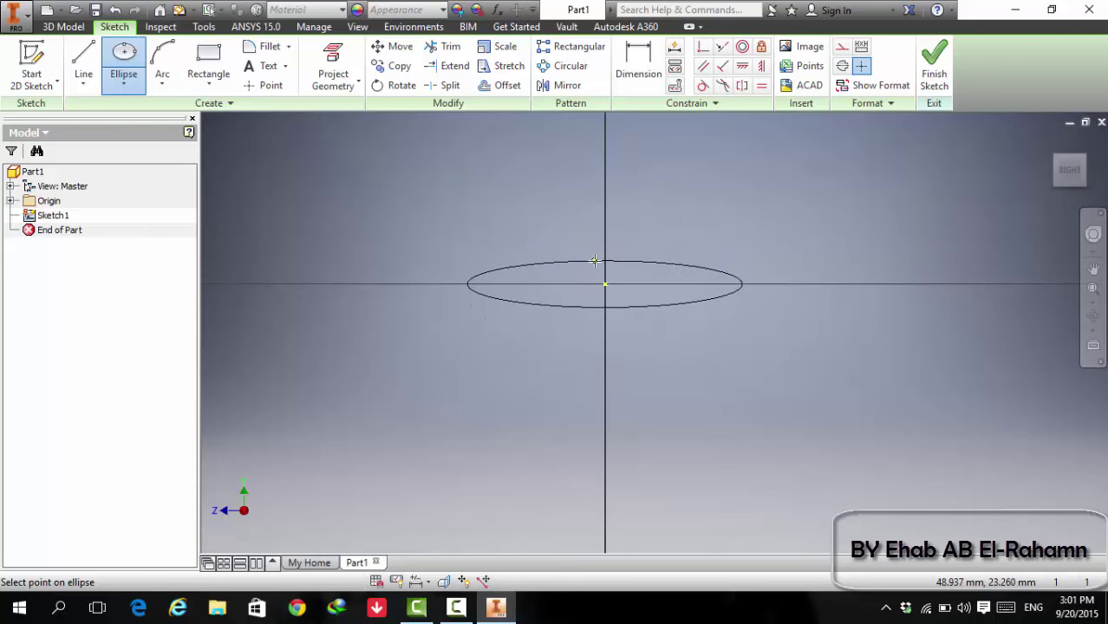
click(605, 236)
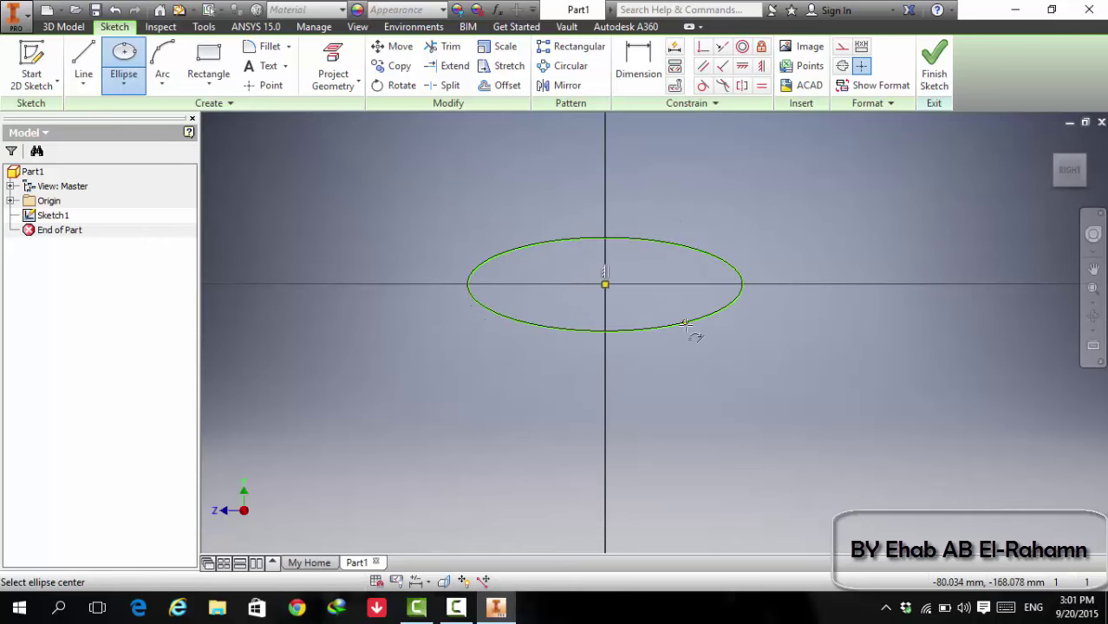
key(Escape)
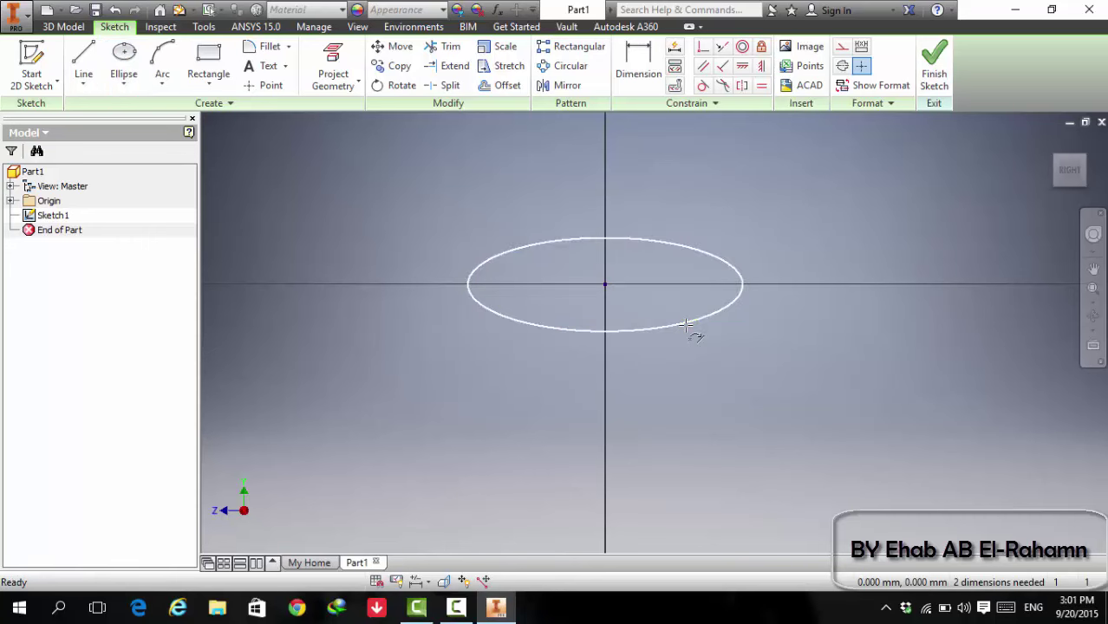
drag(749, 218, 376, 383)
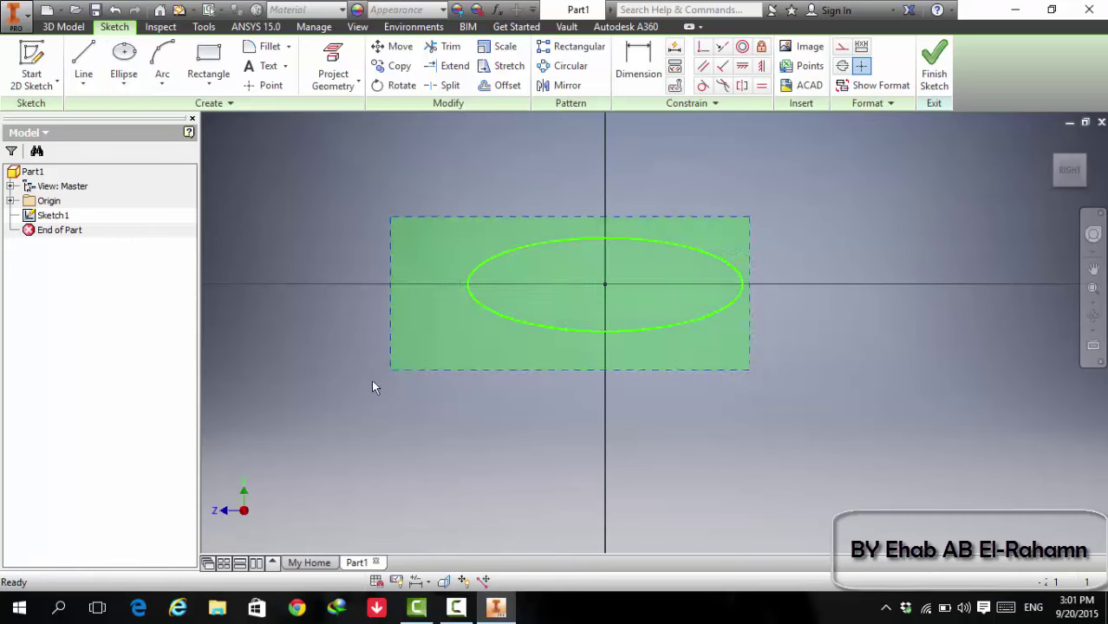
key(Delete)
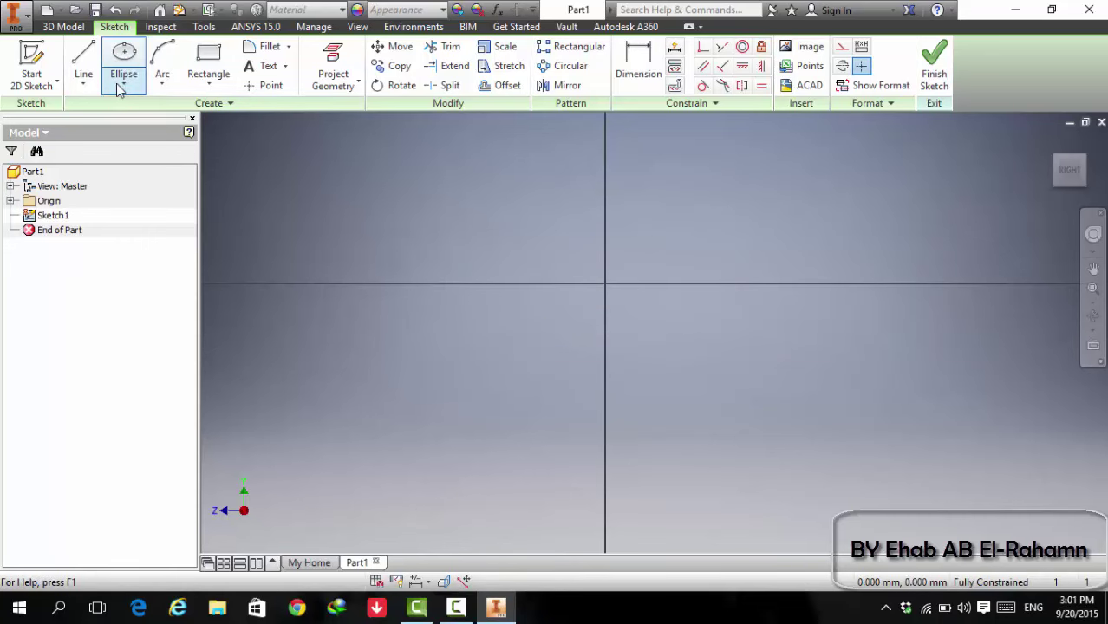
- Draw a center-point circle about 636 mm in diameter, centred on the origin
click(124, 84)
click(143, 119)
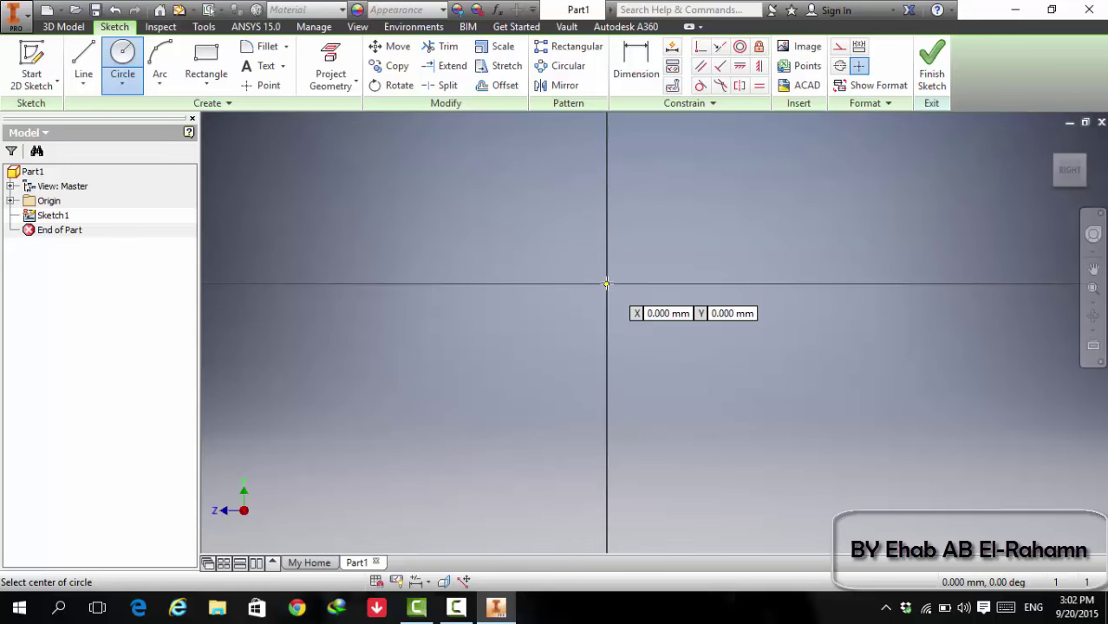
click(607, 284)
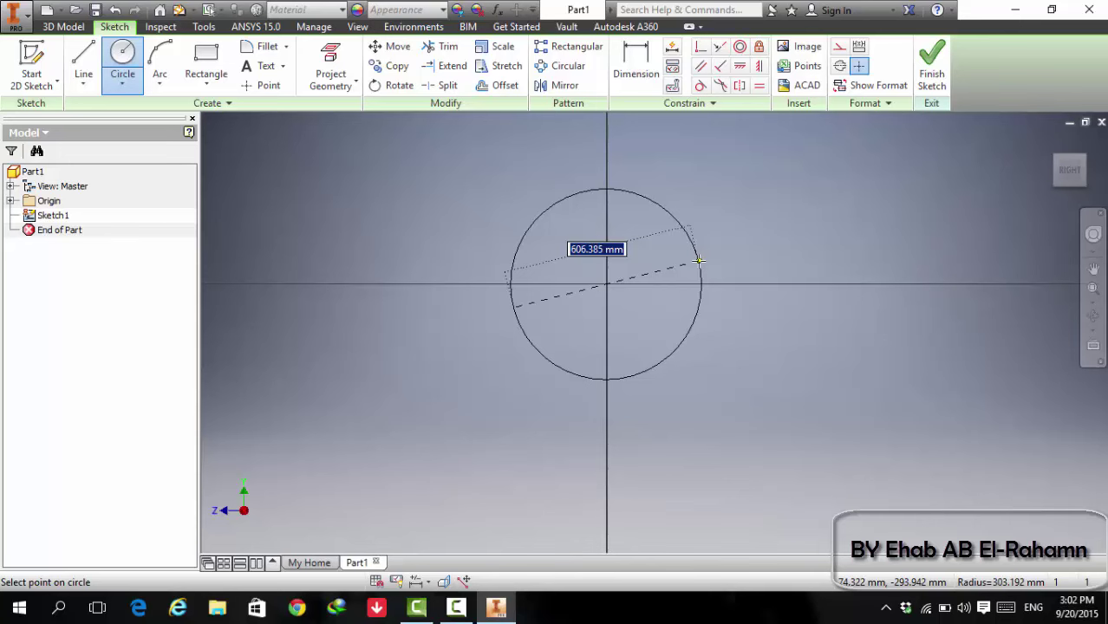
click(704, 257)
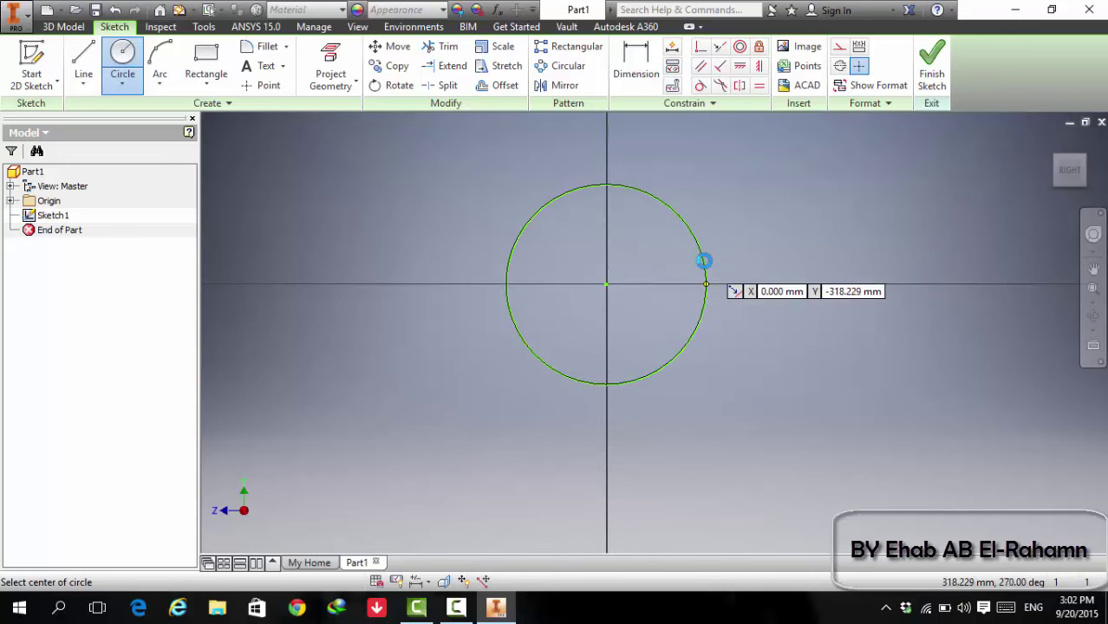
- Dimension the circle's diameter as 34 mm and finish the Dimension command
click(636, 62)
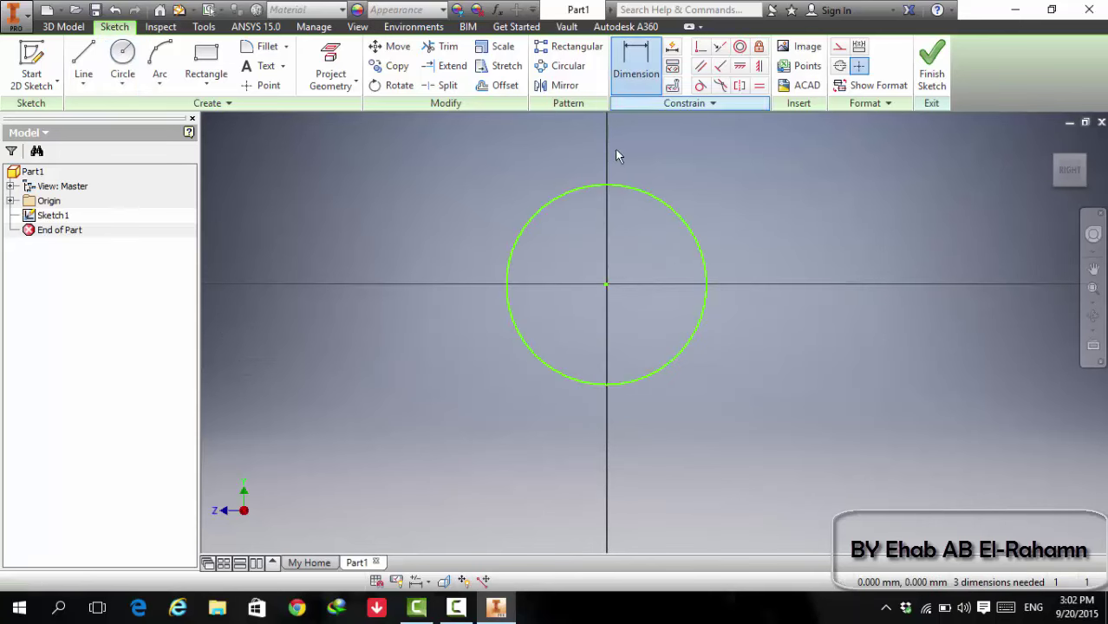
click(581, 196)
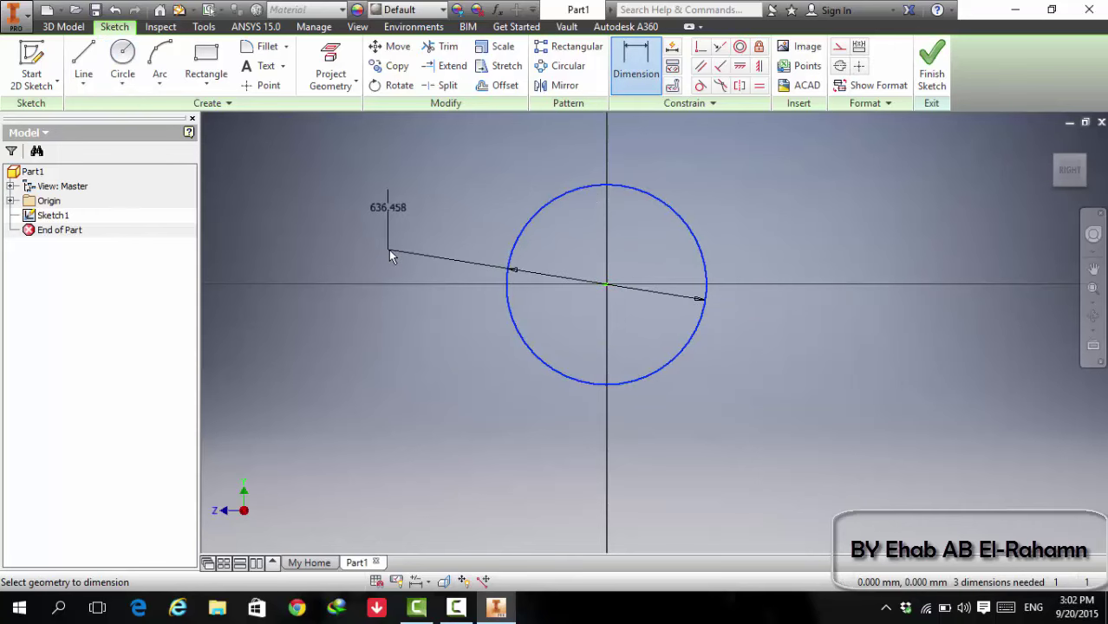
click(388, 252)
text(34)
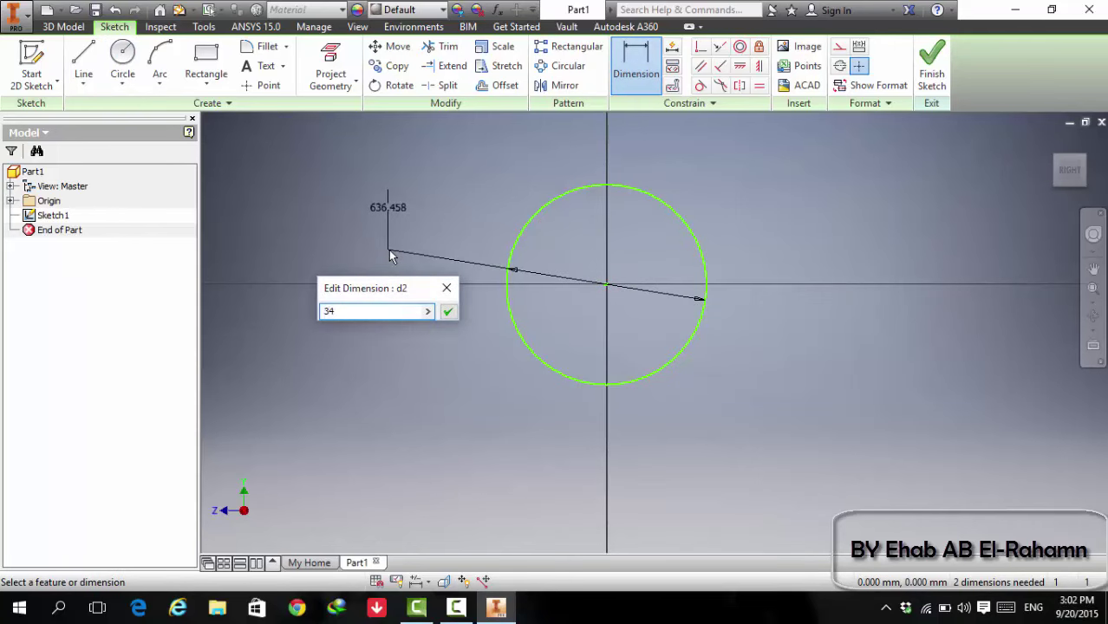
key(Return)
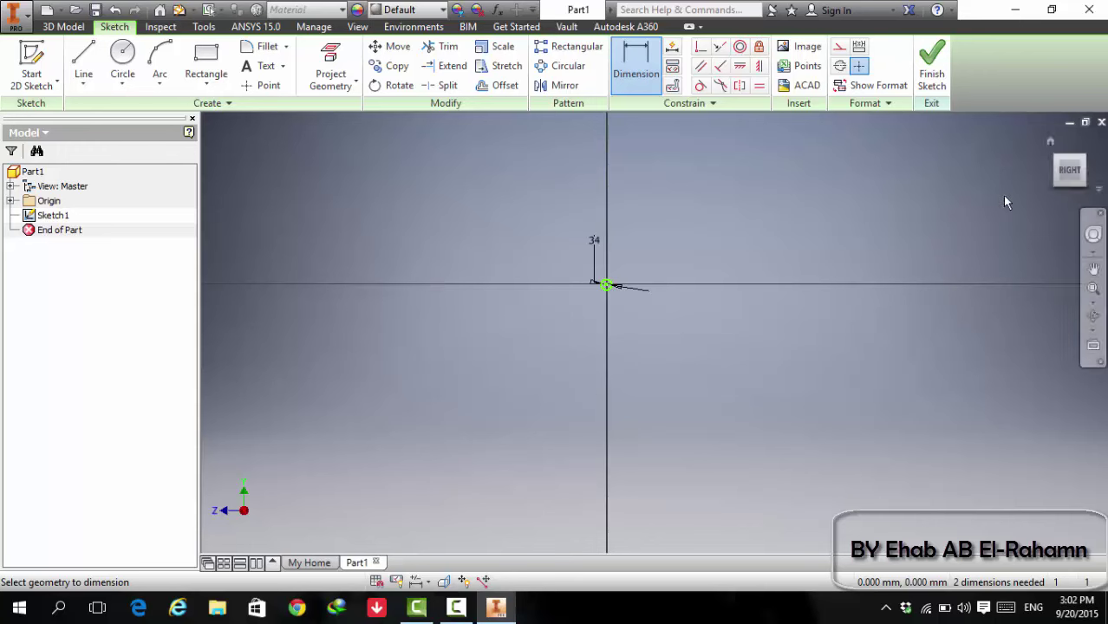
click(1072, 174)
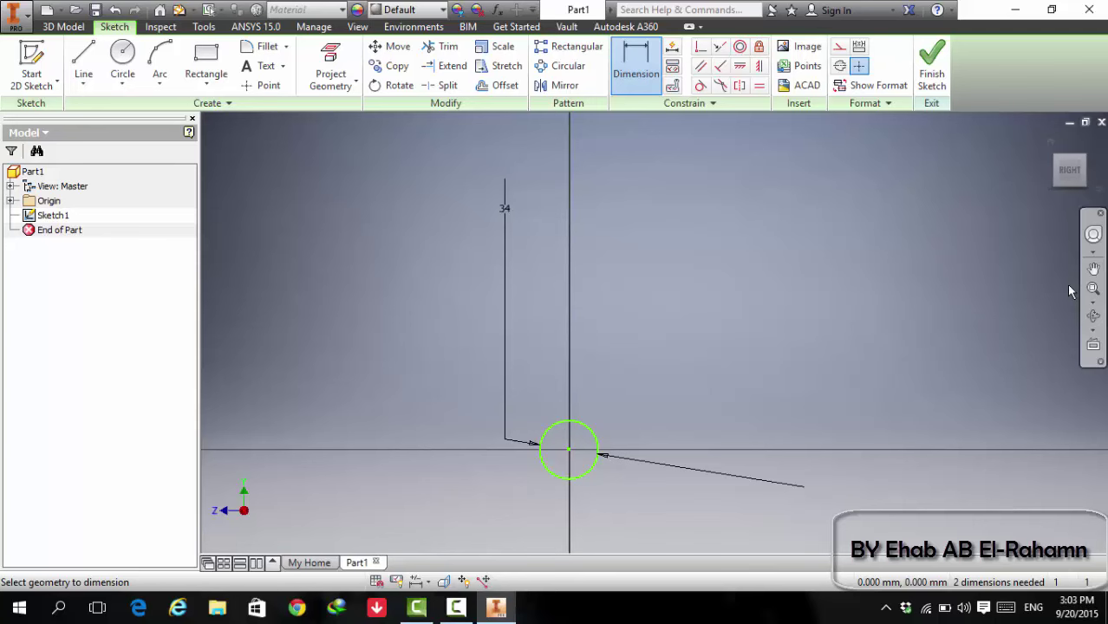
key(F2)
mouse_move(643, 471)
mouse_down()
mouse_move(635, 462)
mouse_move(660, 373)
mouse_move(672, 364)
mouse_up()
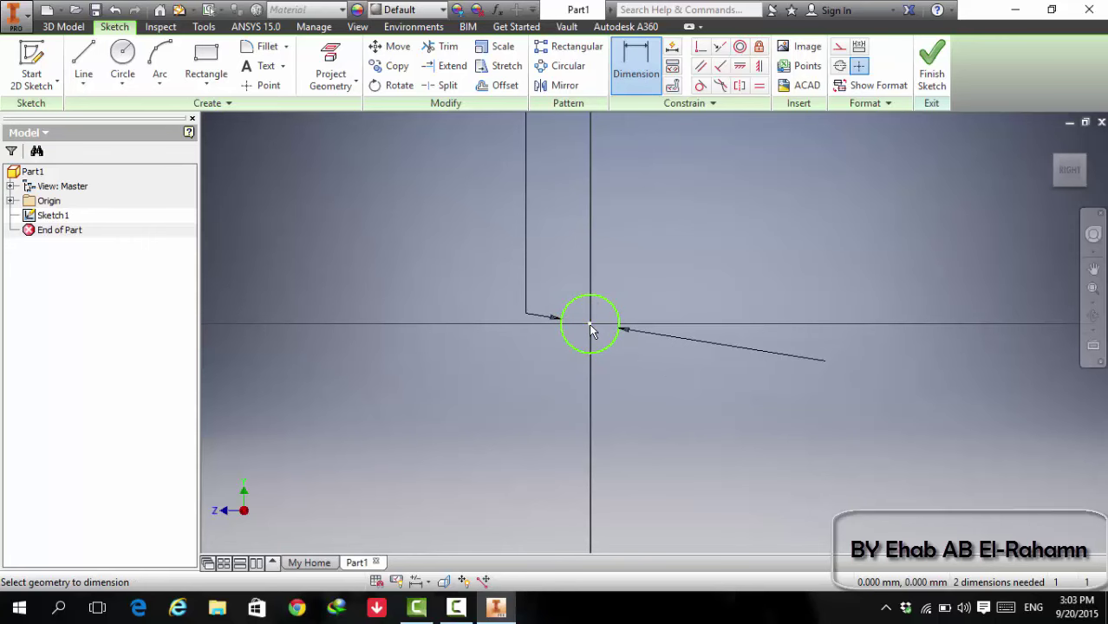
mouse_move(589, 325)
key(Escape)
- Draw a small three-point arc bulging downward in the empty area above and to the left of the circle
click(165, 85)
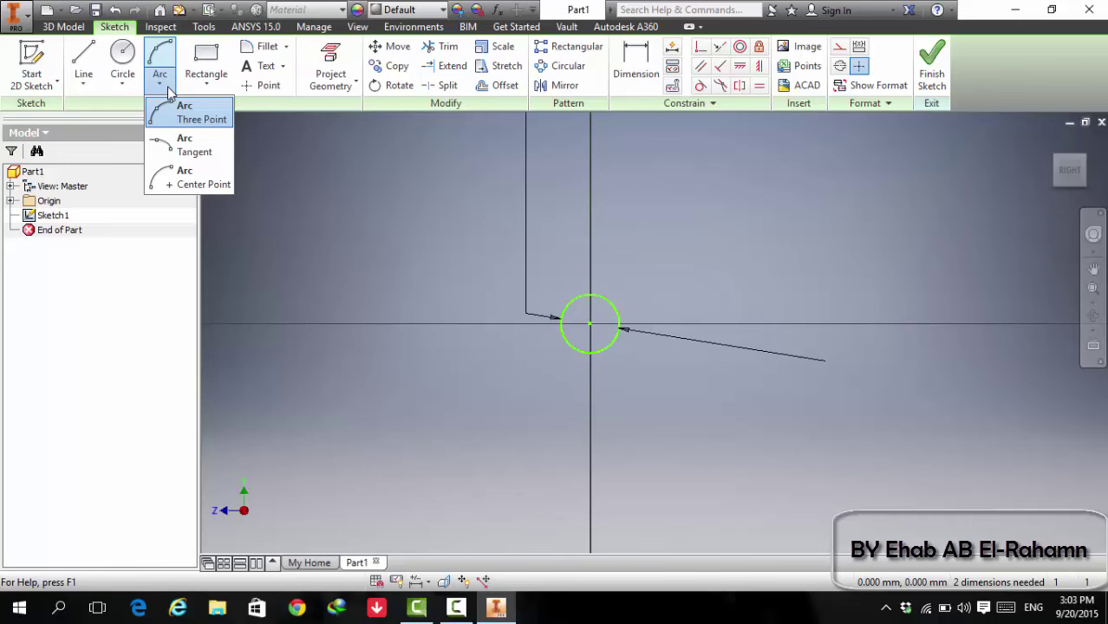
click(188, 111)
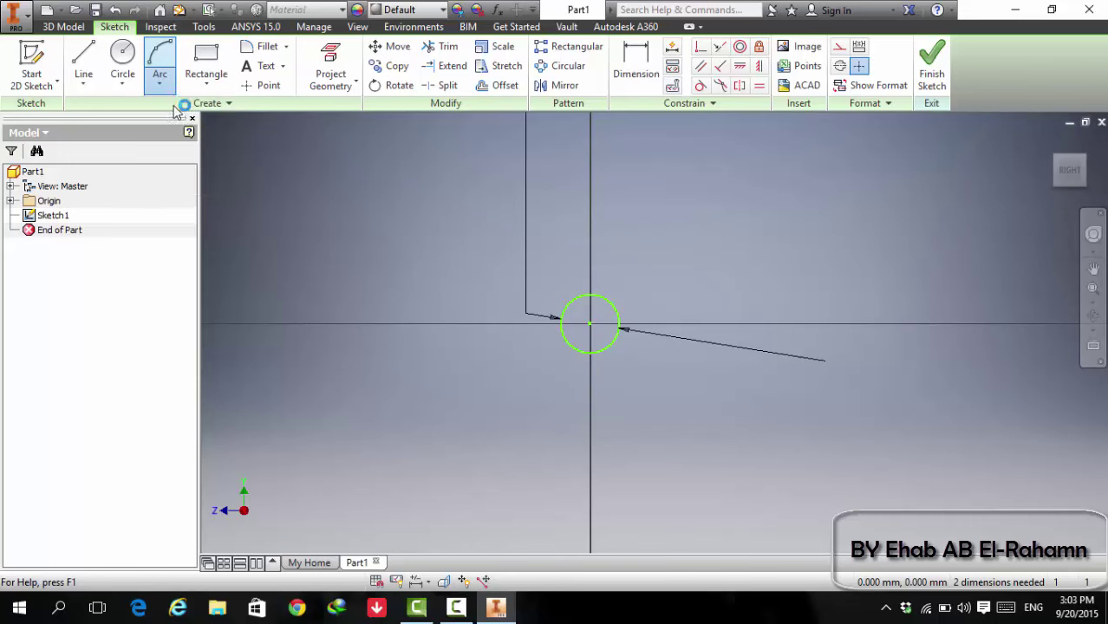
click(322, 225)
click(392, 186)
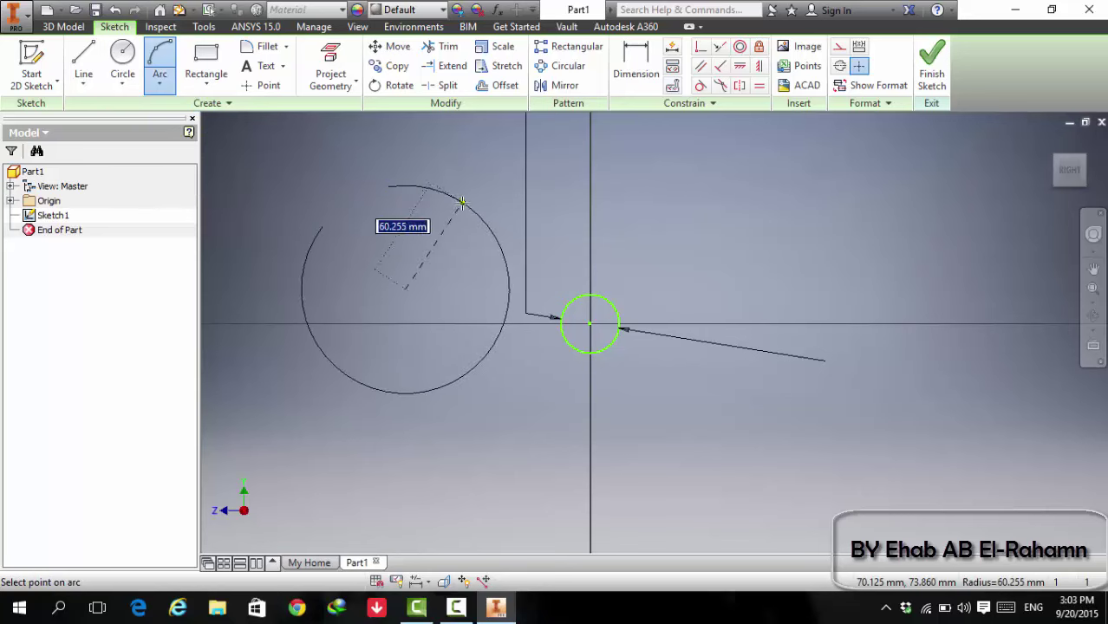
click(379, 229)
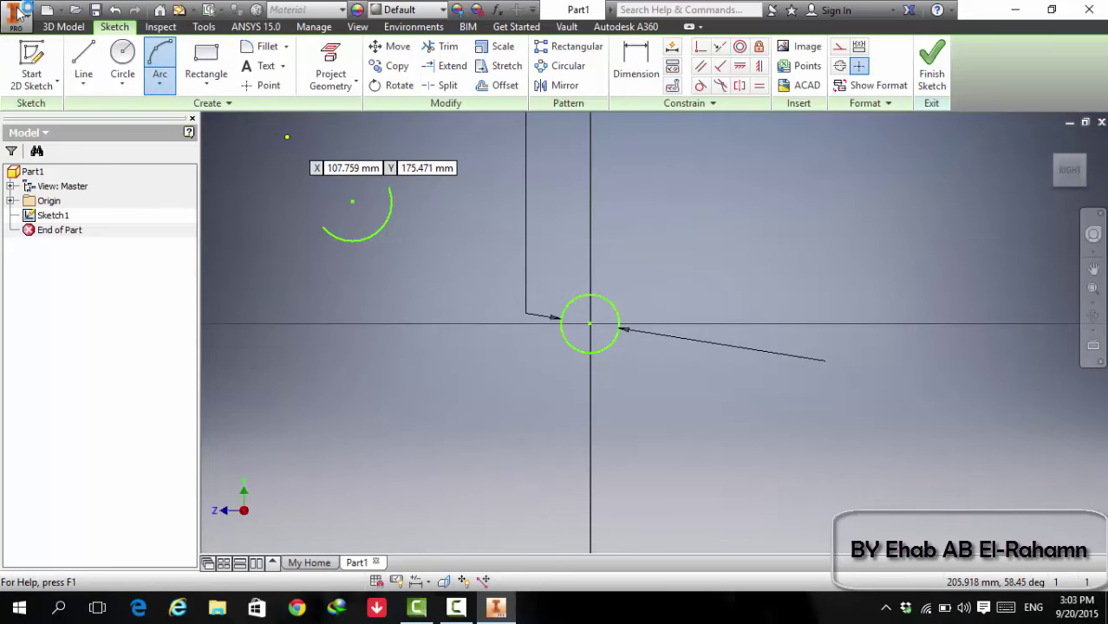
- Draw a tangent arc from the upper end of the small arc to the top of the 34 mm circle
click(159, 84)
click(189, 153)
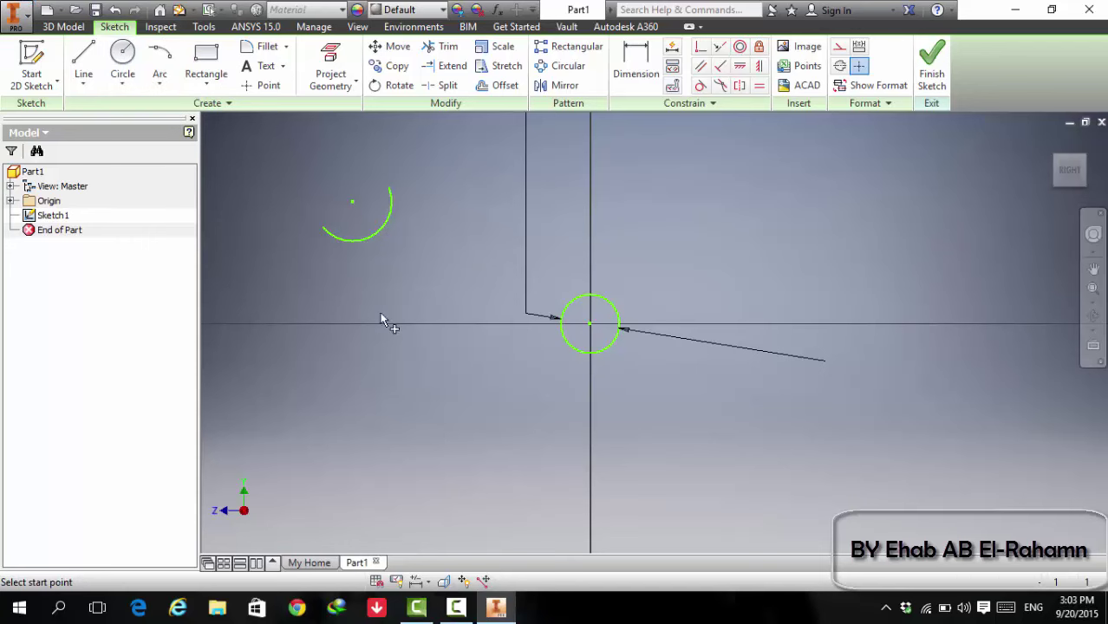
click(159, 78)
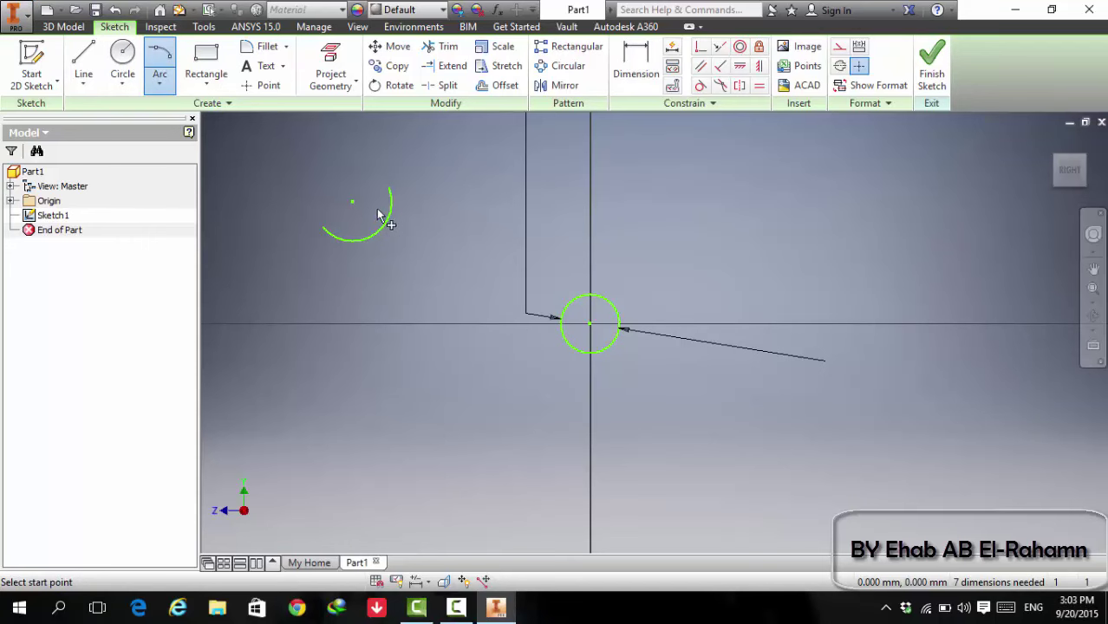
click(389, 185)
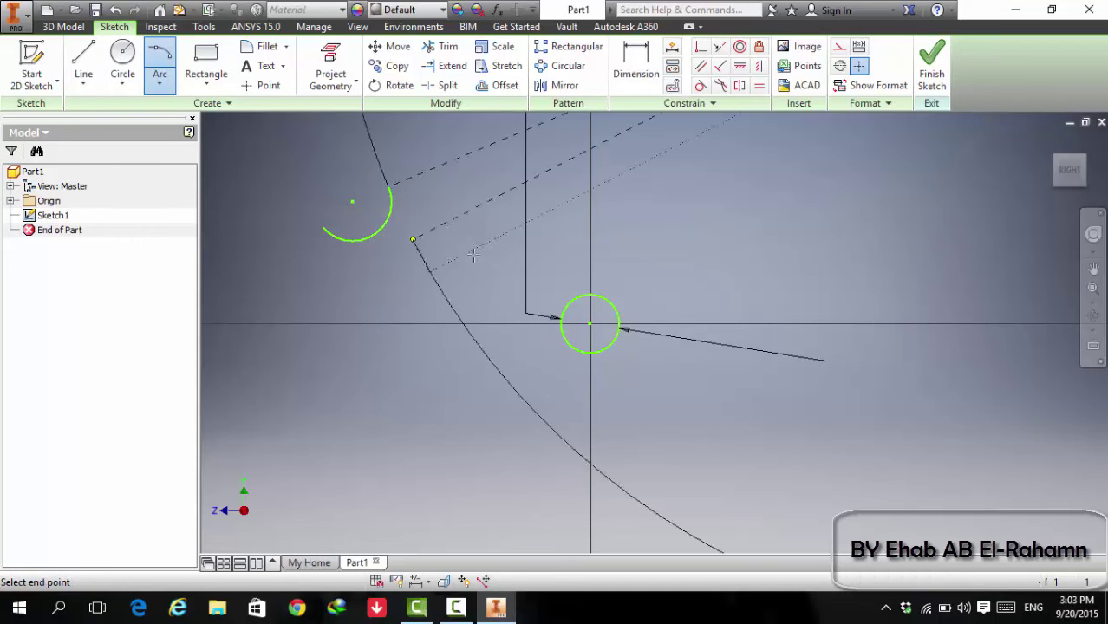
click(585, 303)
scroll(536, 339, down, 4)
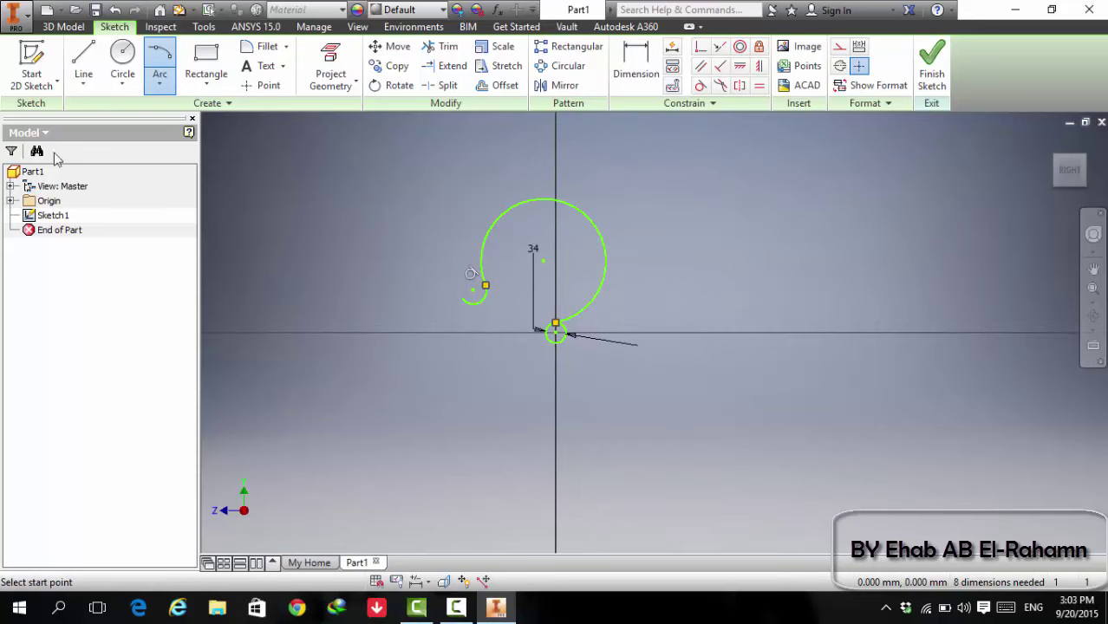
- Draw a center-point arc bulging away from its centre toward the circle, in the empty area beyond the small arc
click(159, 84)
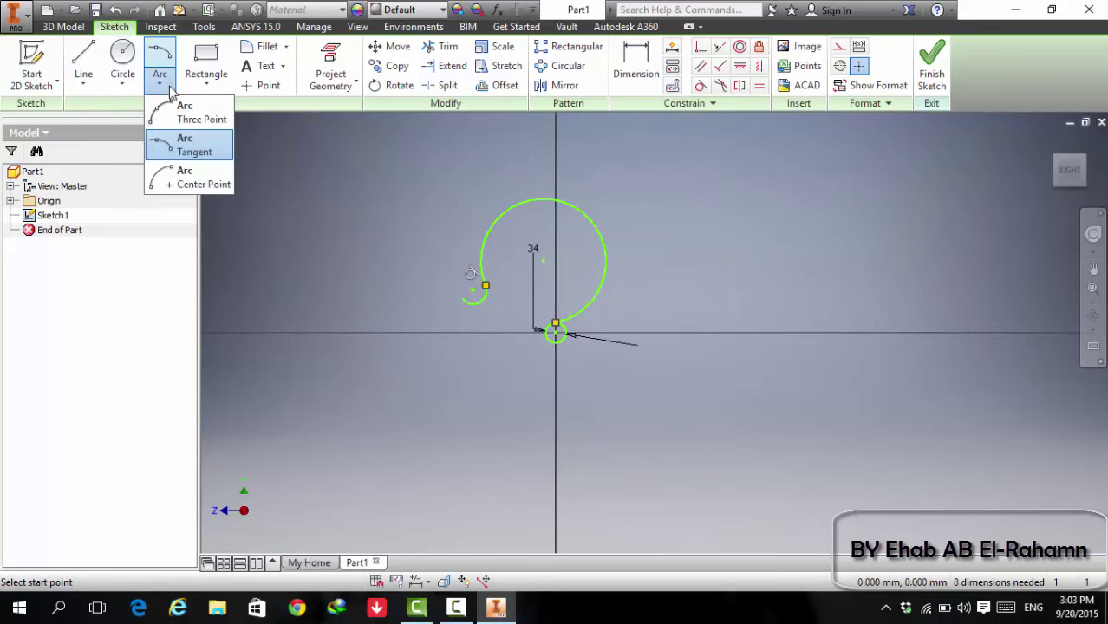
click(202, 184)
click(295, 260)
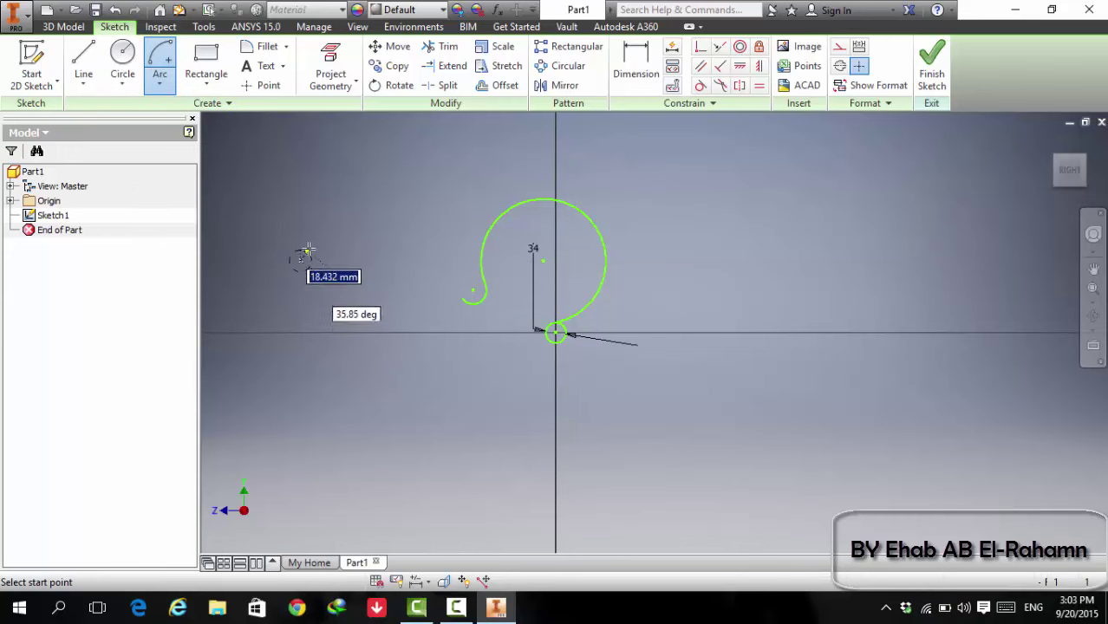
click(338, 207)
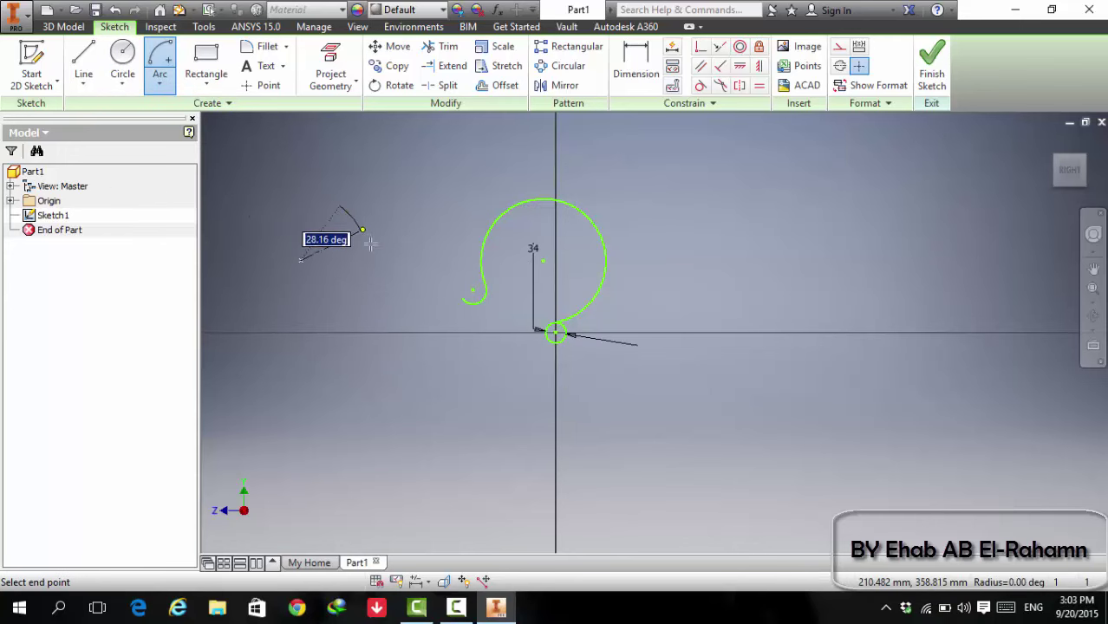
click(349, 309)
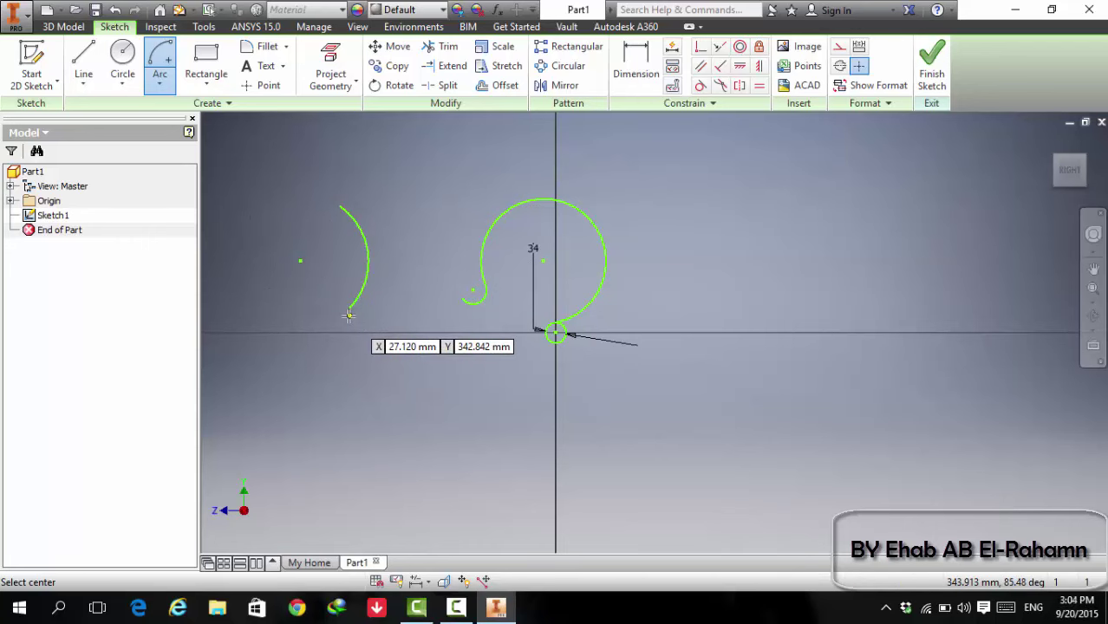
- Finish the Arc command and delete the circle, its dimension and all the arcs from the sketch
scroll(468, 325, up, 5)
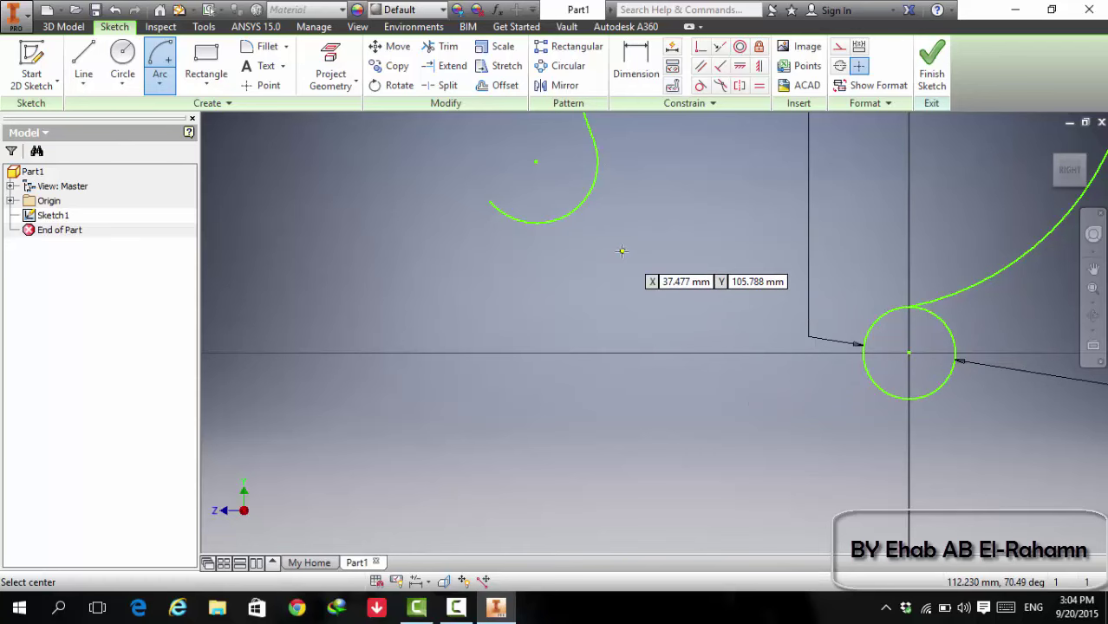
scroll(621, 253, down, 5)
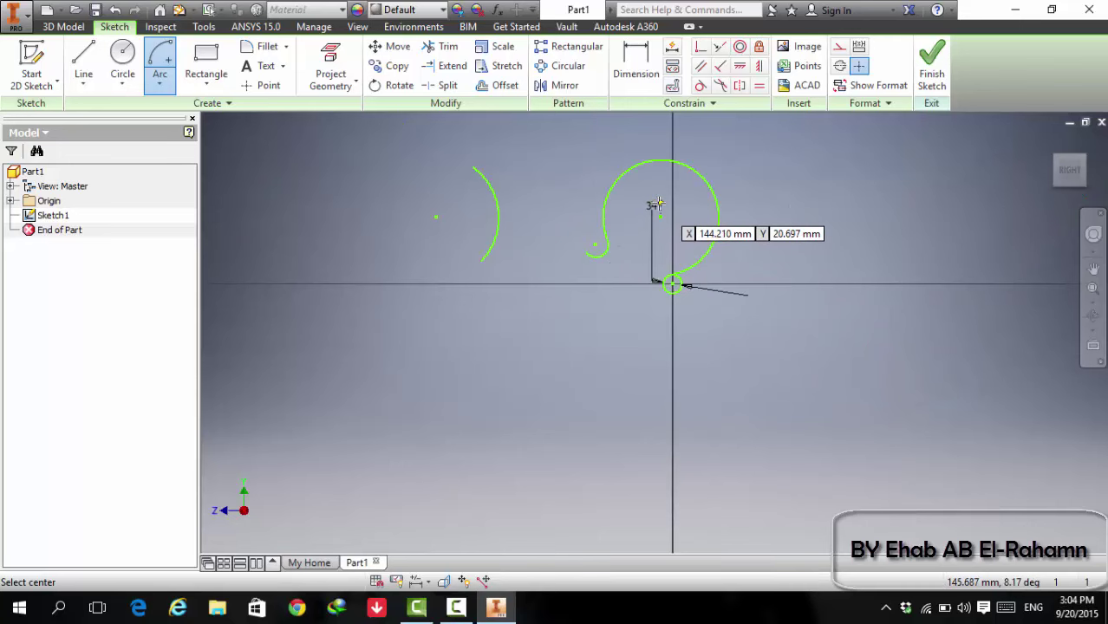
key(Escape)
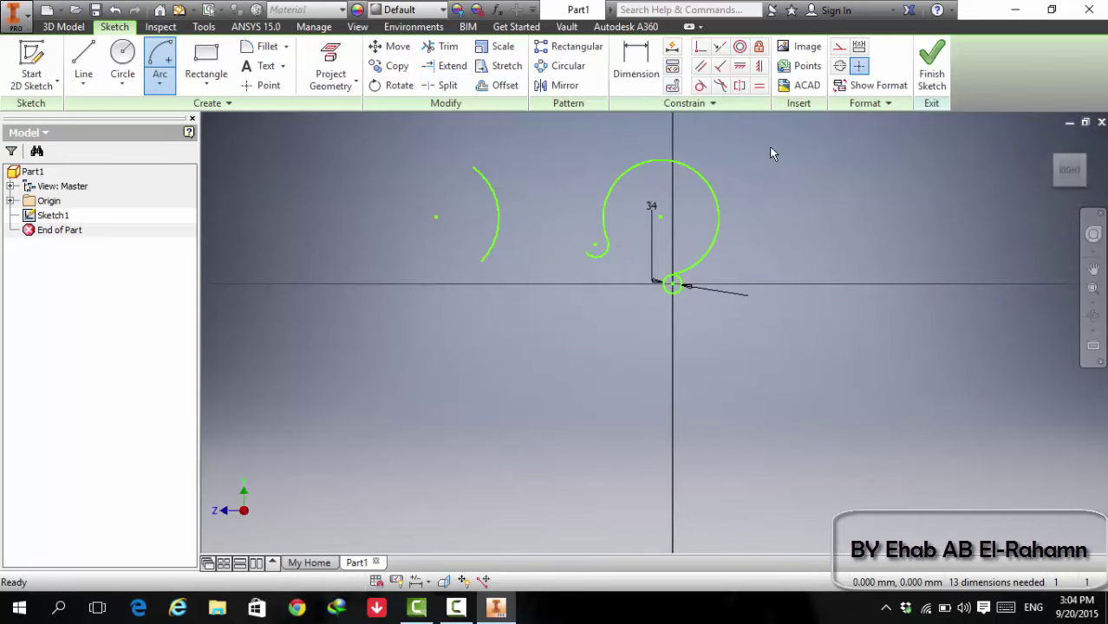
drag(766, 149, 438, 373)
key(Delete)
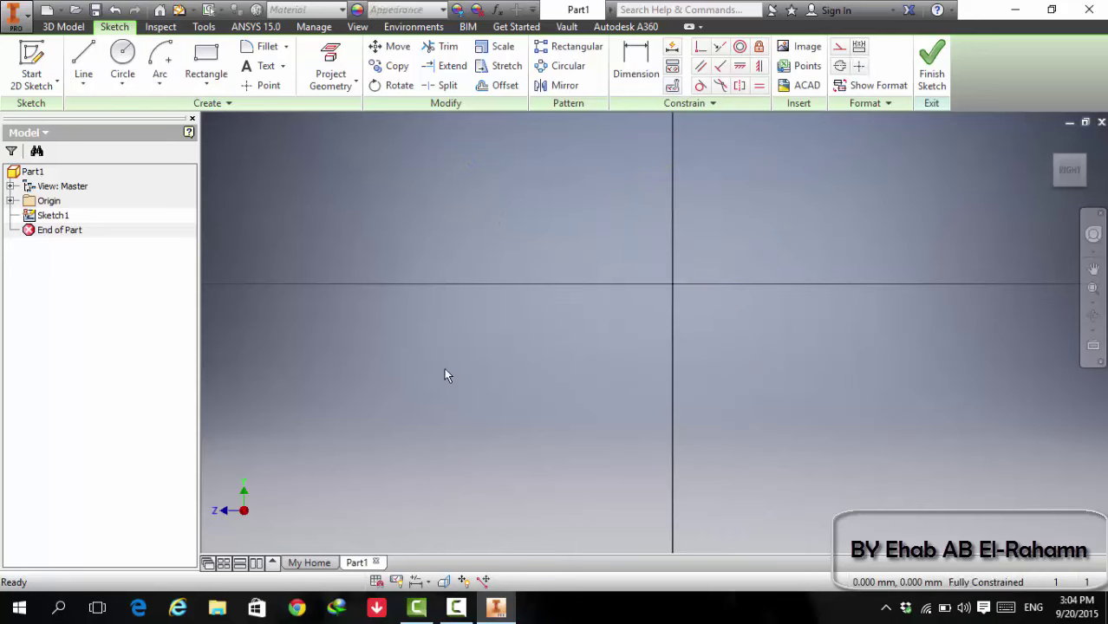
- Draw an inscribed polygon with 5 sides, centred on the origin with a vertex above and to the right of it
click(206, 86)
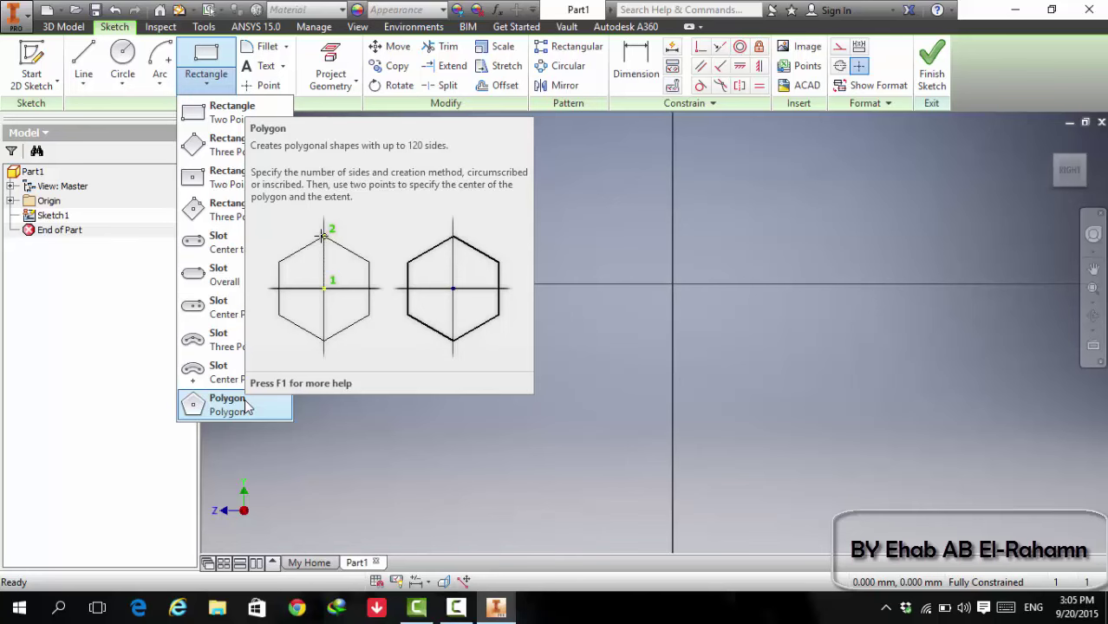
click(248, 406)
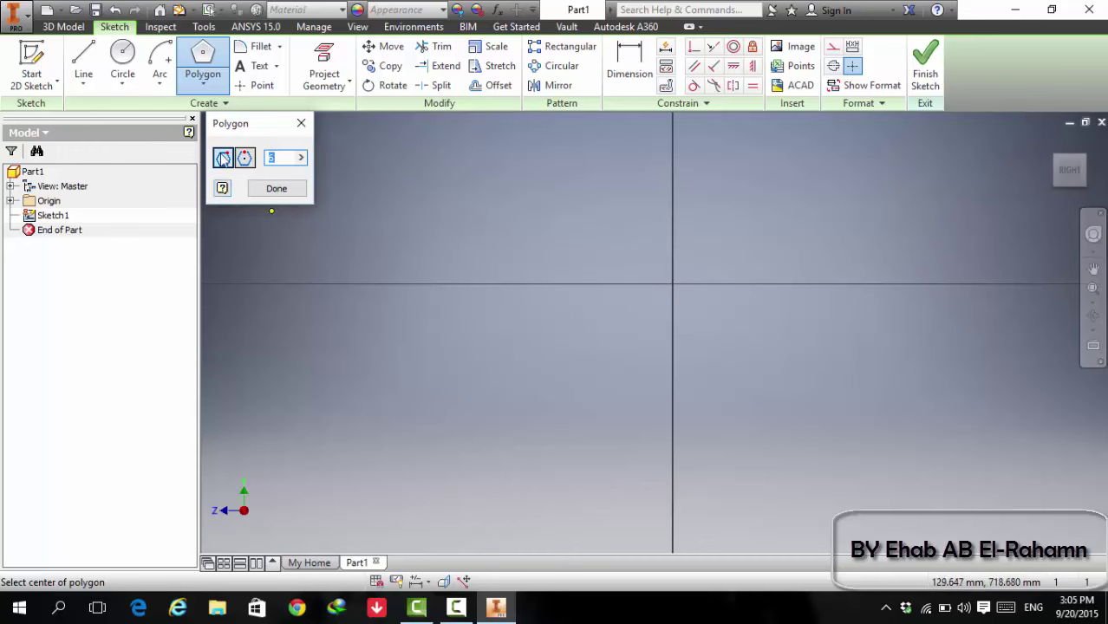
drag(246, 122, 352, 177)
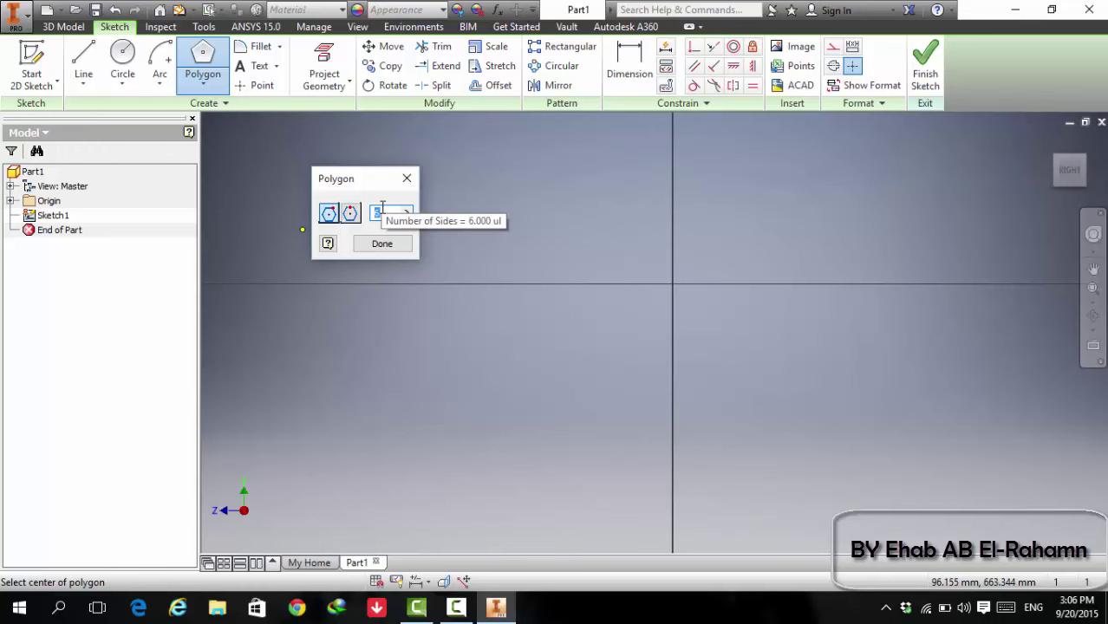
text(5)
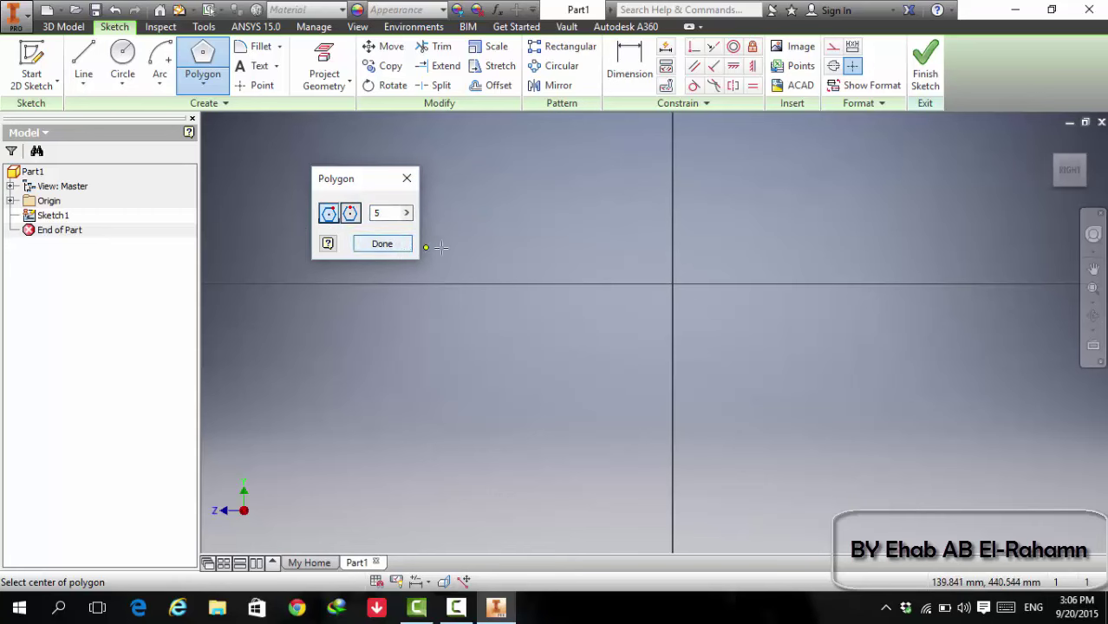
click(672, 282)
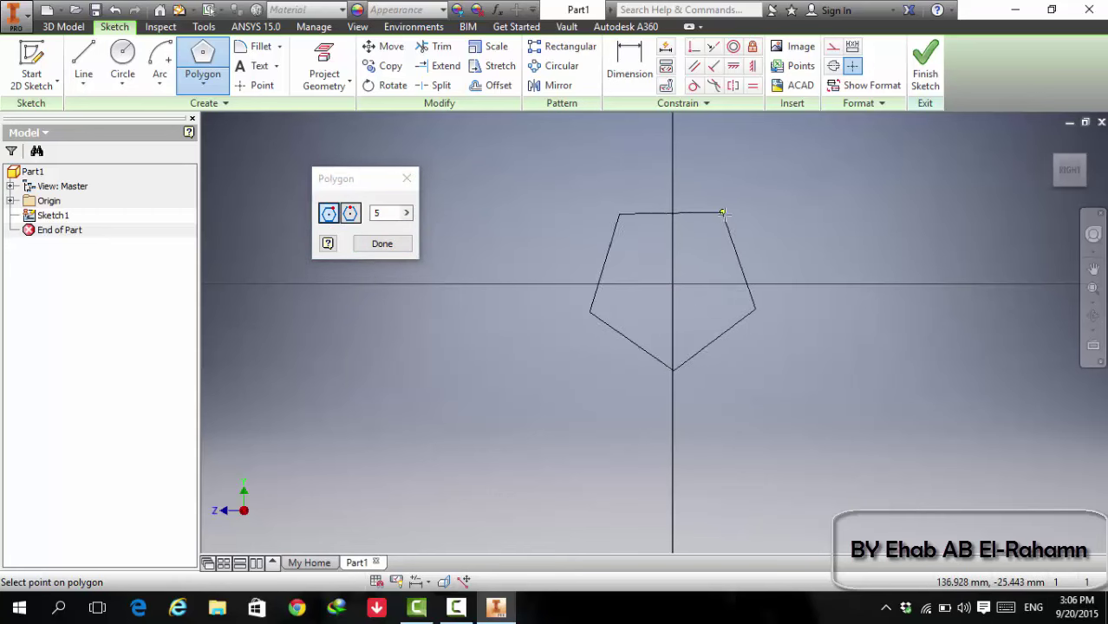
click(726, 216)
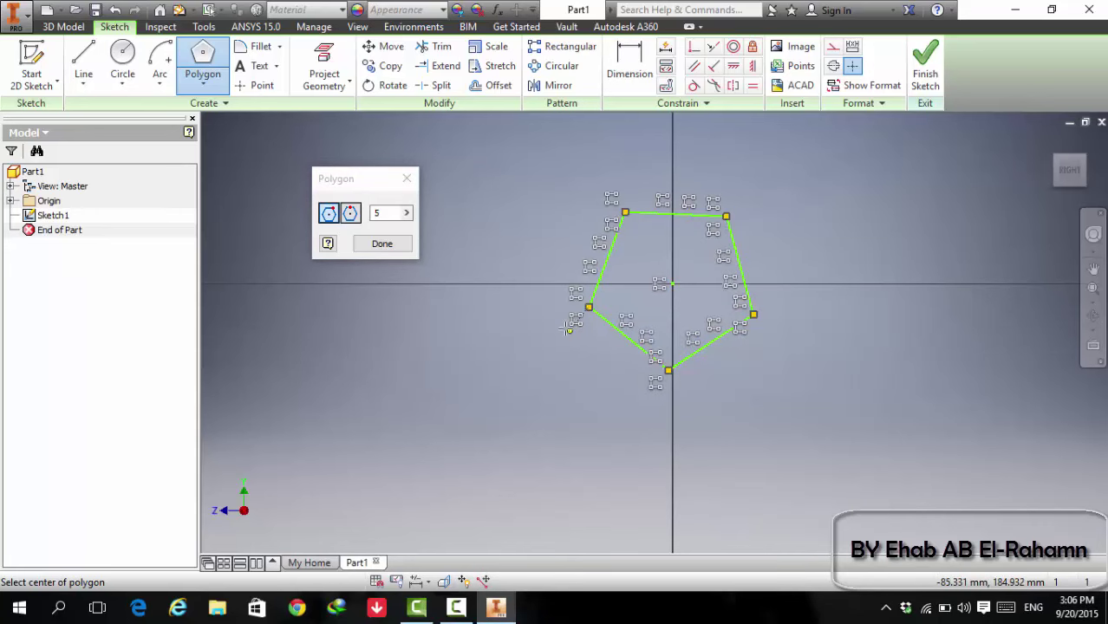
- Draw a circumscribed 5-sided polygon centred on the origin, with one side's midpoint on the upper-right vertex of the inscribed pentagon
click(350, 213)
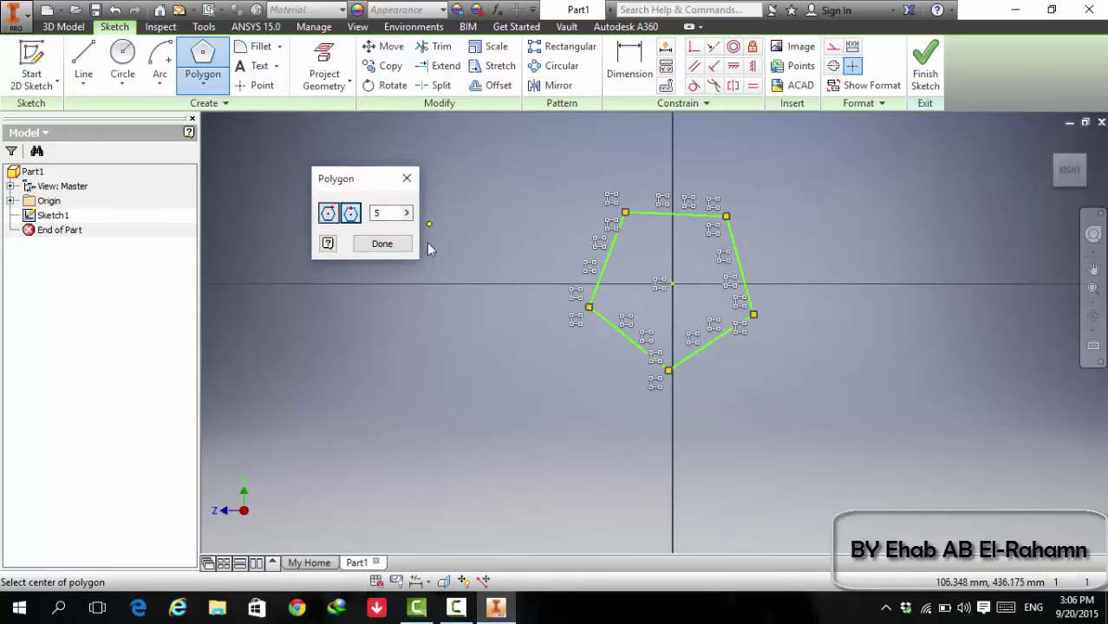
click(672, 283)
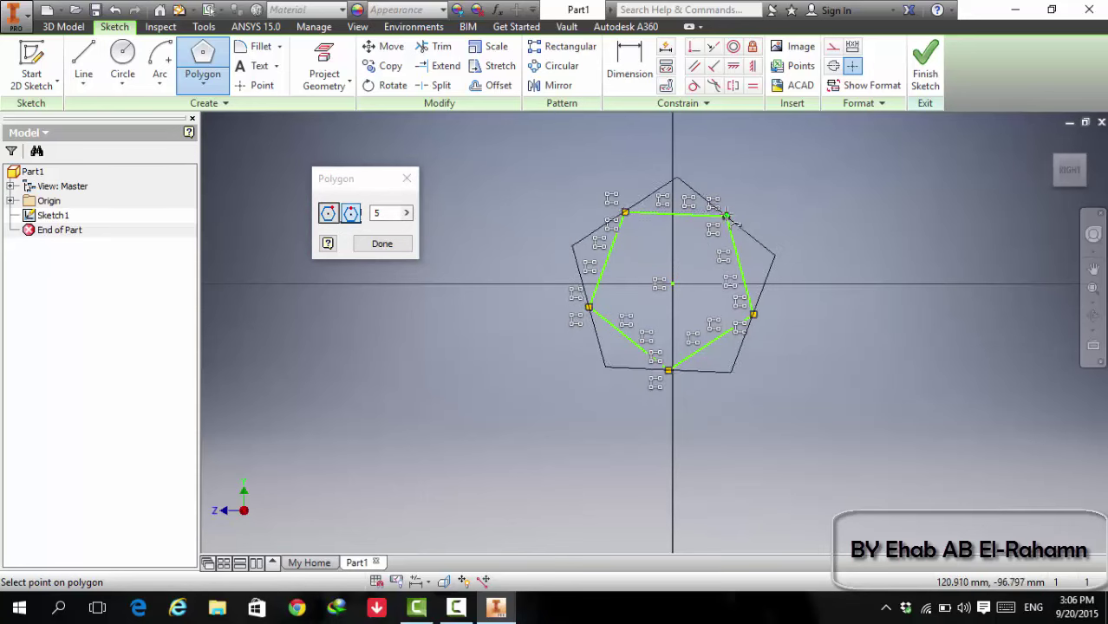
click(727, 216)
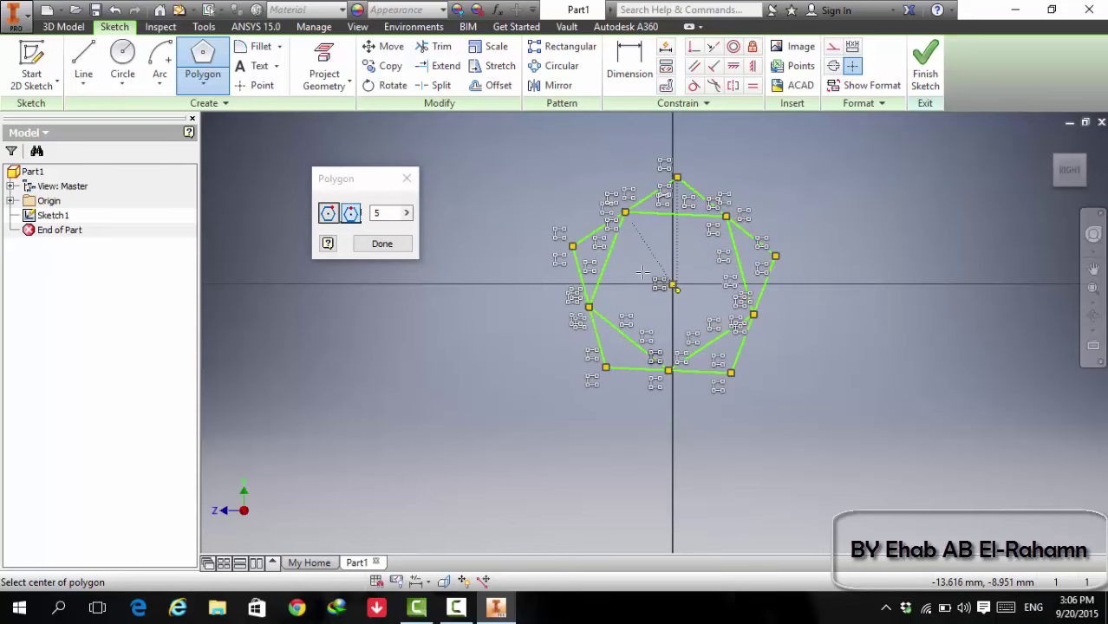
click(406, 179)
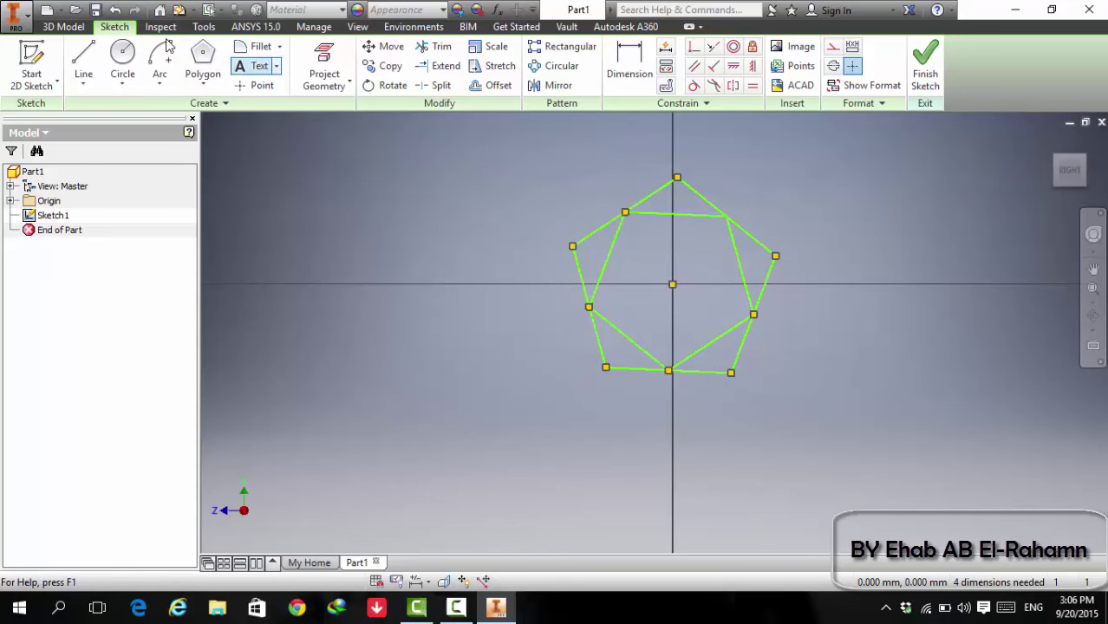
- Draw a circle centred on the origin through the inscribed pentagon's upper-right vertex, and delete the circle with both pentagons
click(122, 59)
click(673, 284)
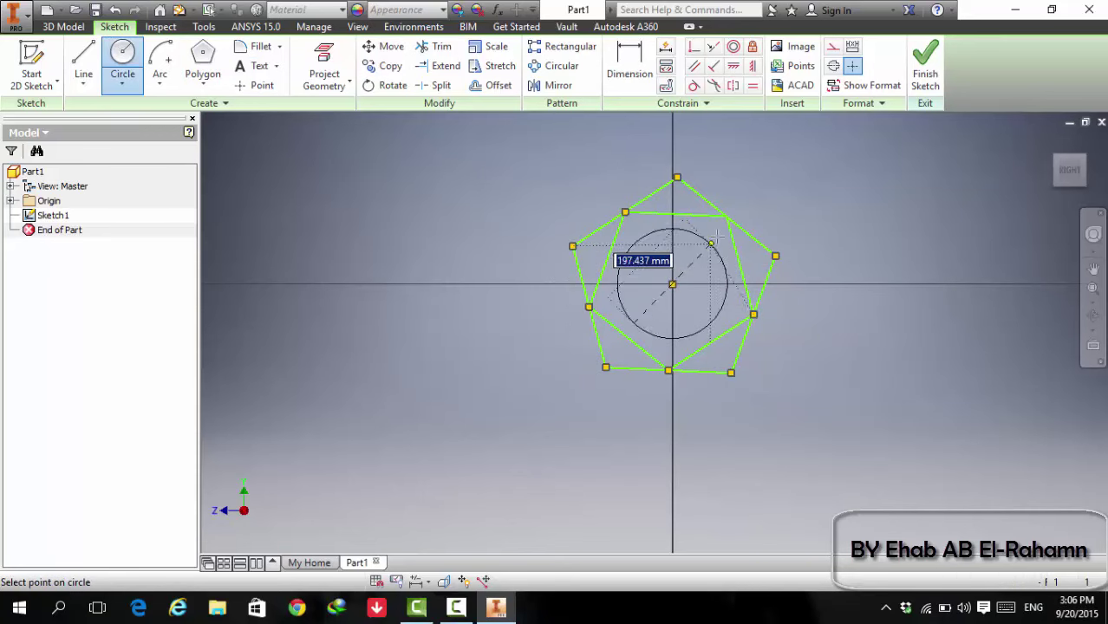
click(728, 217)
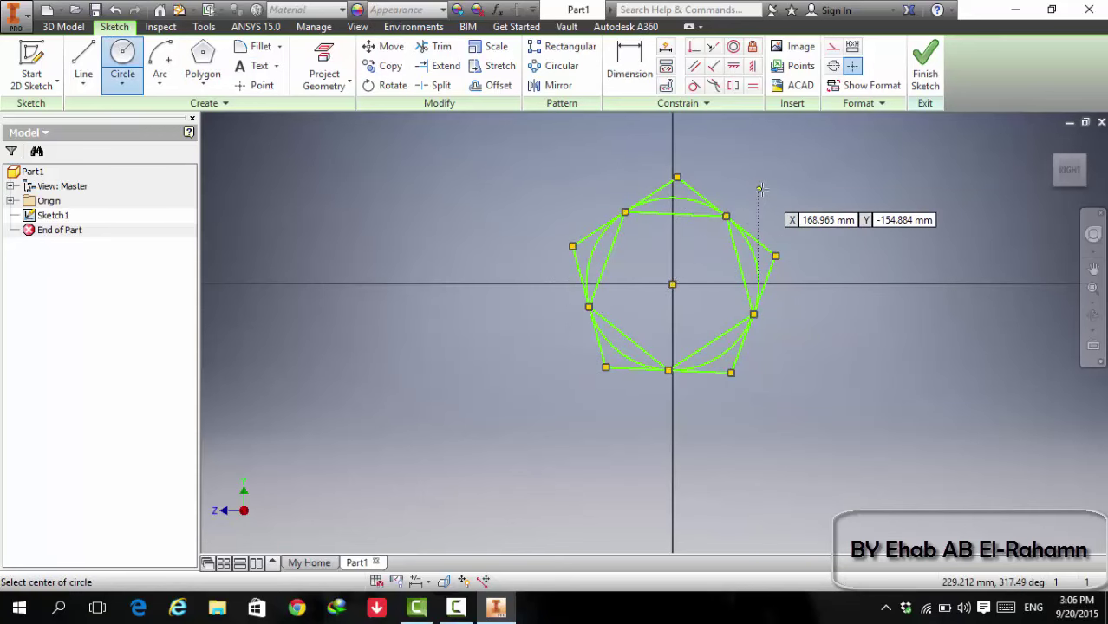
right_click(758, 189)
click(822, 188)
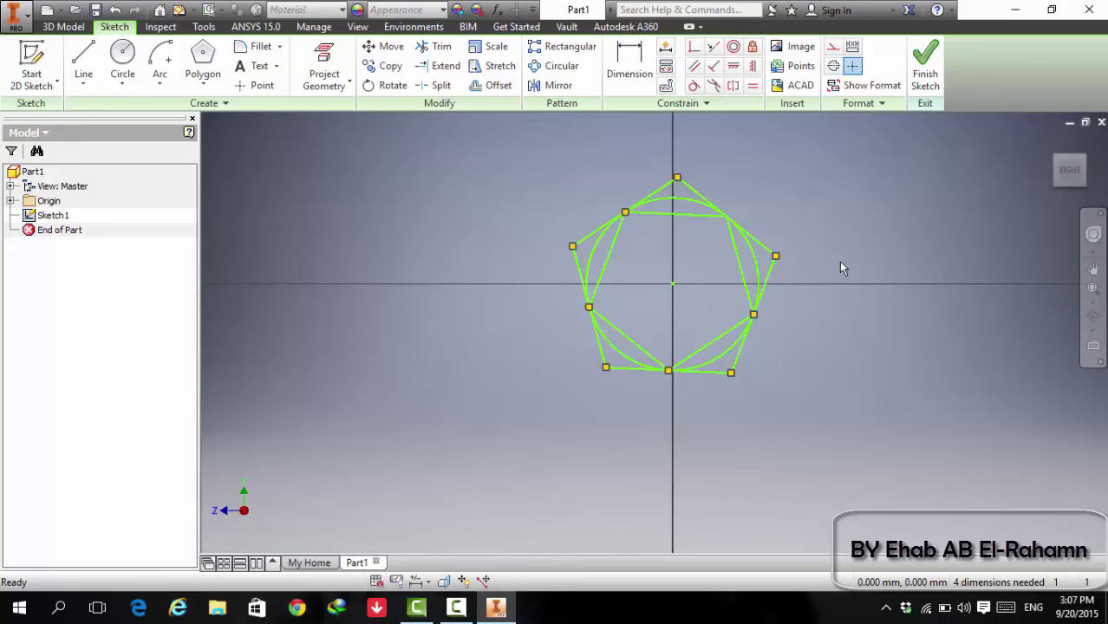
drag(861, 178, 590, 402)
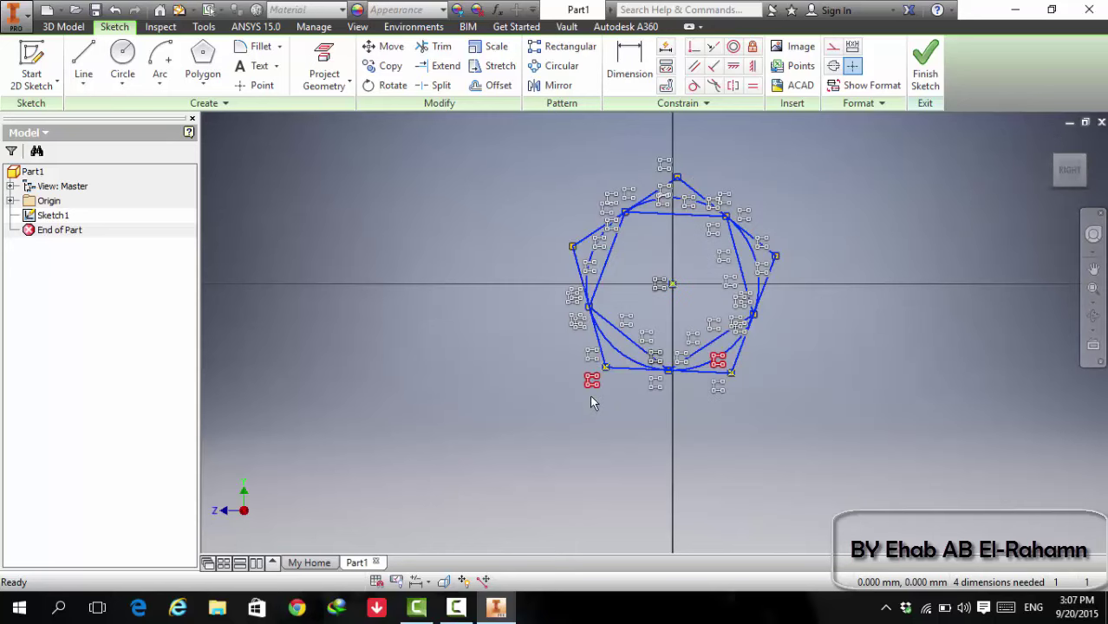
key(Delete)
- Draw a center-point circle about 304 mm in diameter, centred on the origin
click(122, 61)
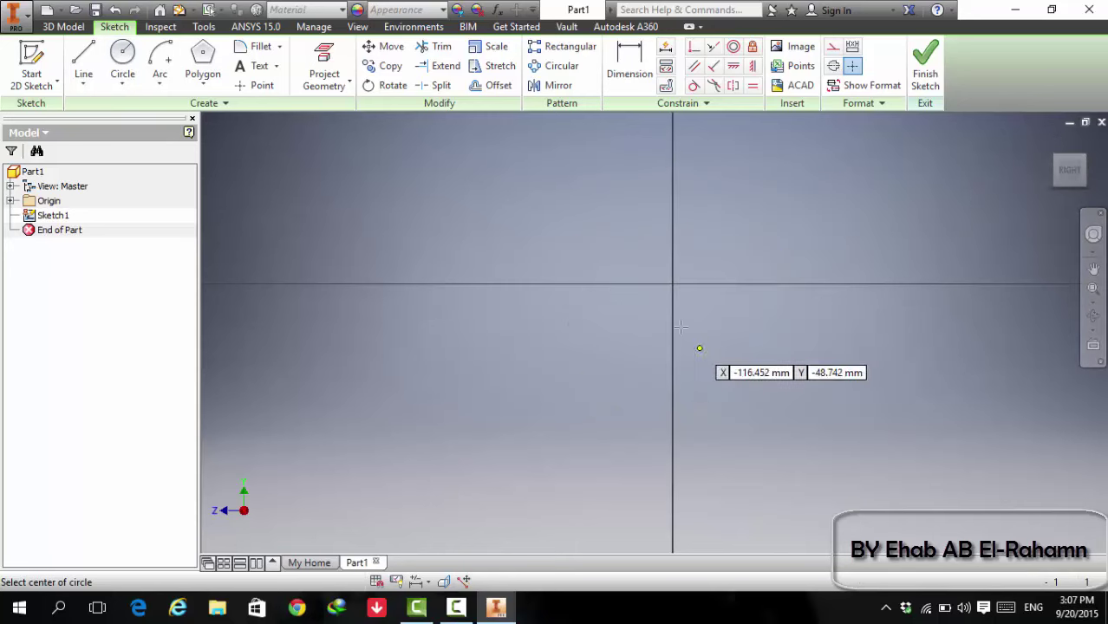
click(672, 284)
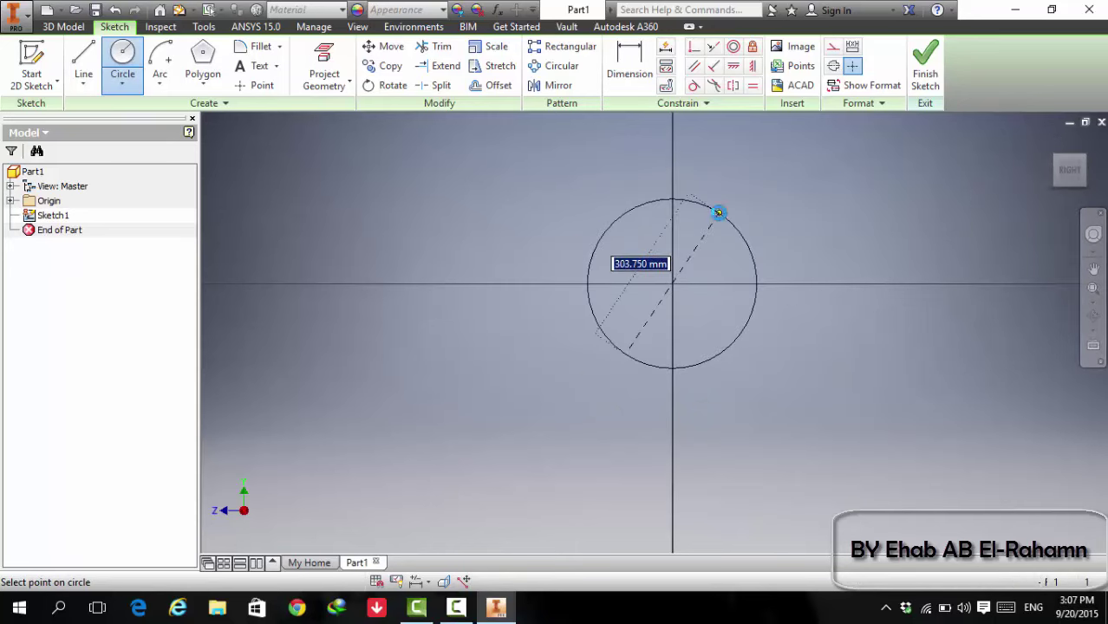
click(718, 212)
- Draw an inscribed 5-sided polygon centred on the origin, with its top vertex on the circle's top point
click(202, 62)
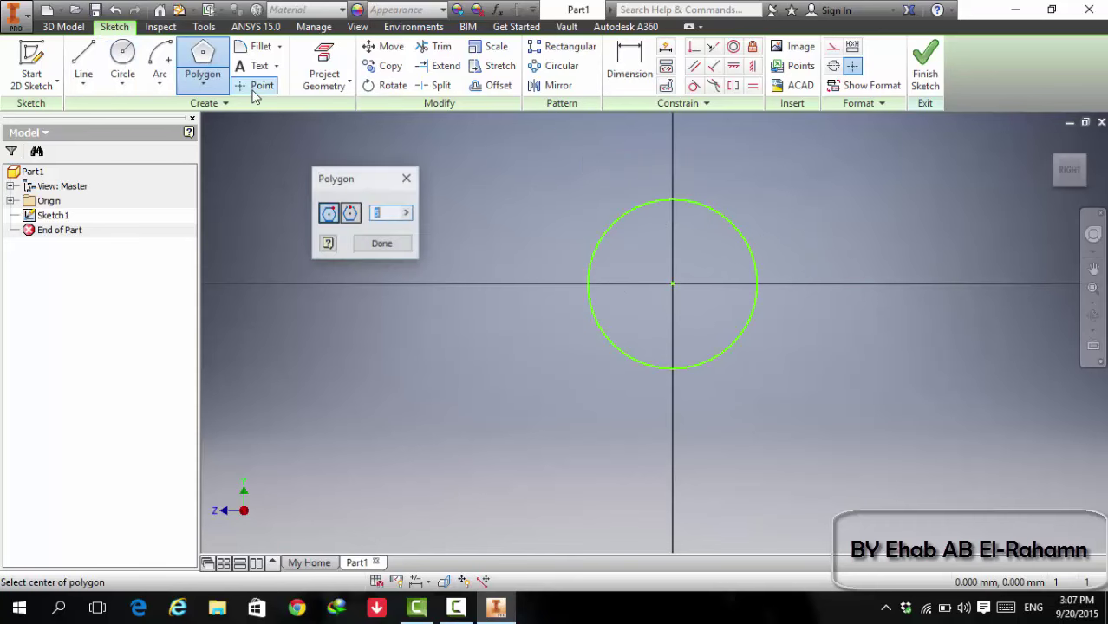
click(673, 283)
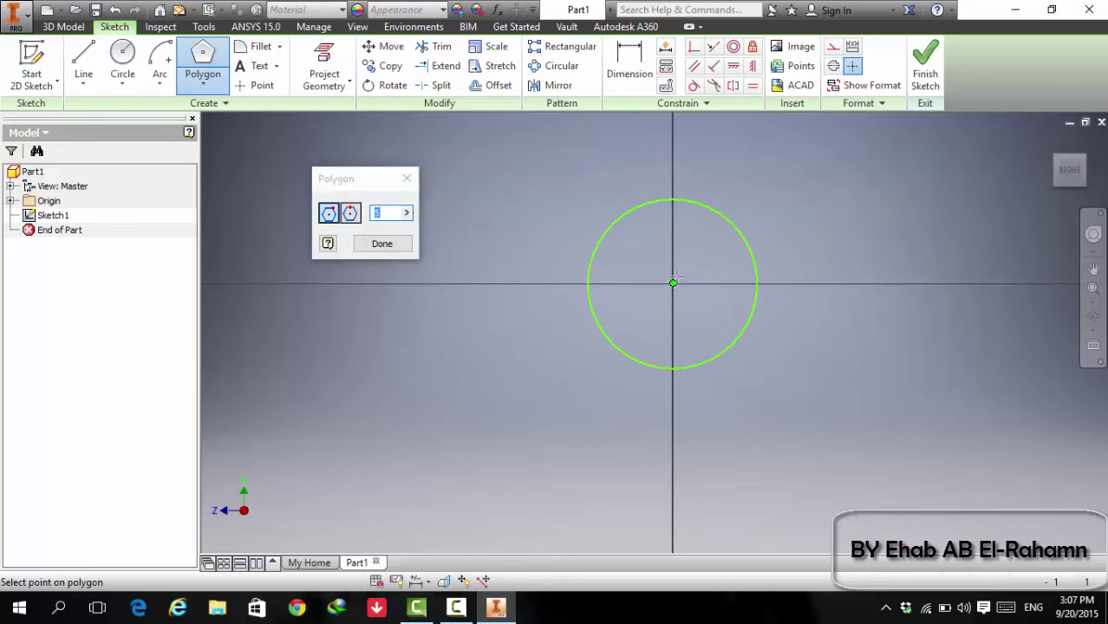
click(672, 198)
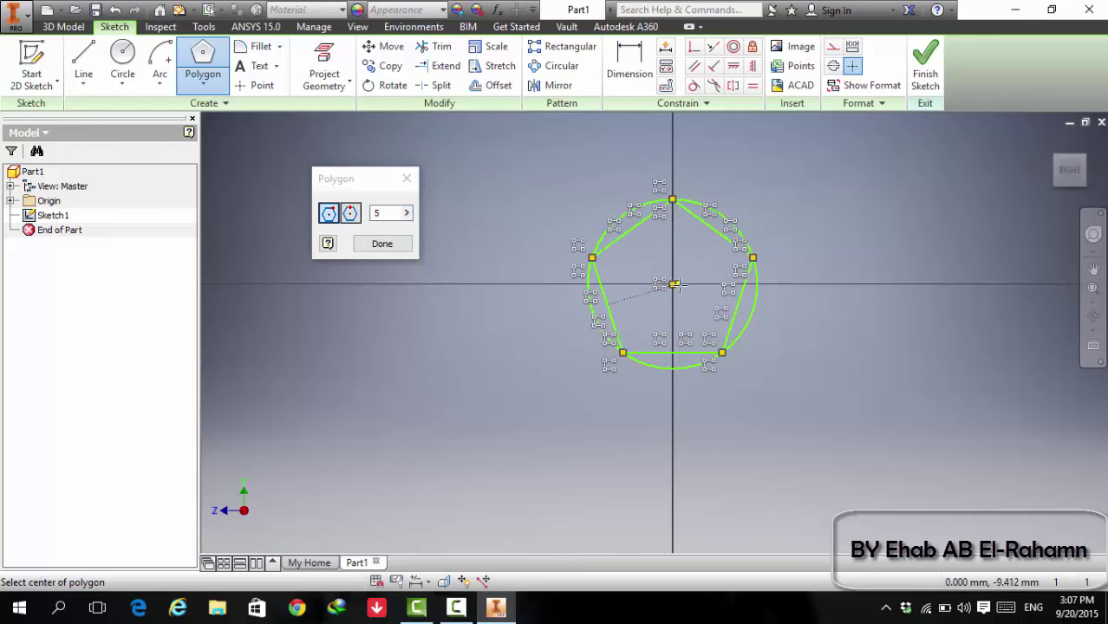
- Draw a circumscribed 5-sided polygon centred on the origin, its upper side touching the circle's top point, and finish the Polygon command
click(349, 213)
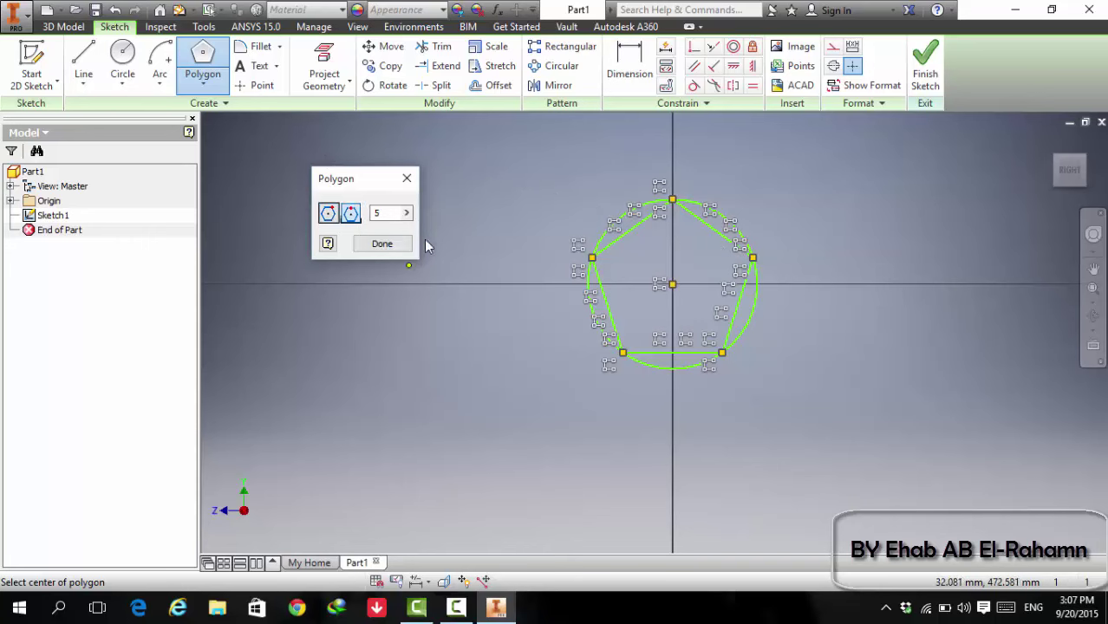
click(672, 284)
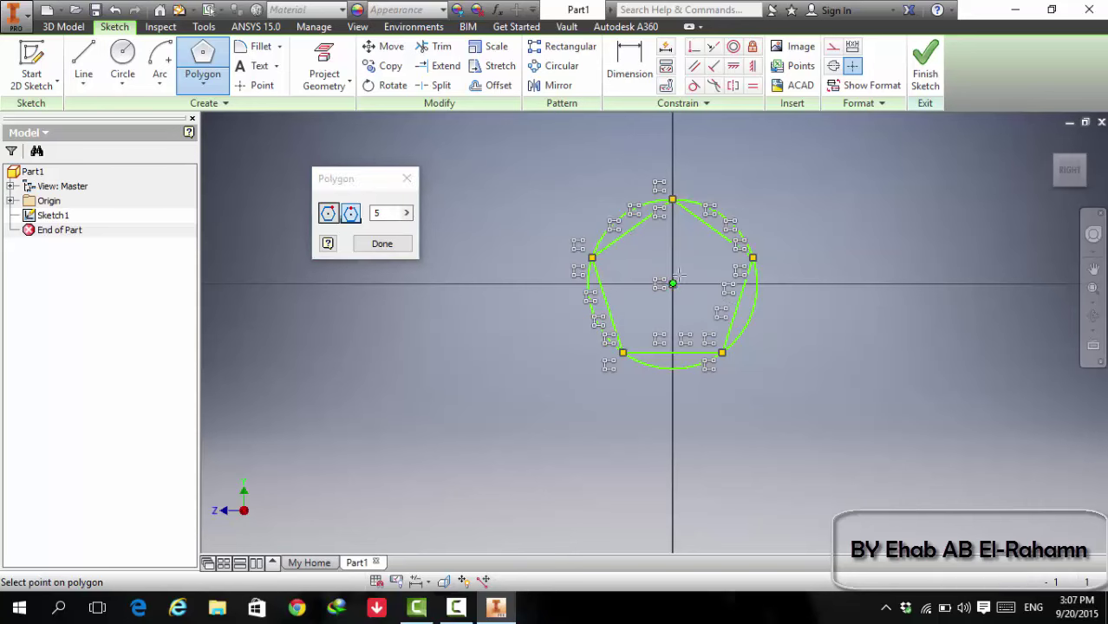
click(673, 200)
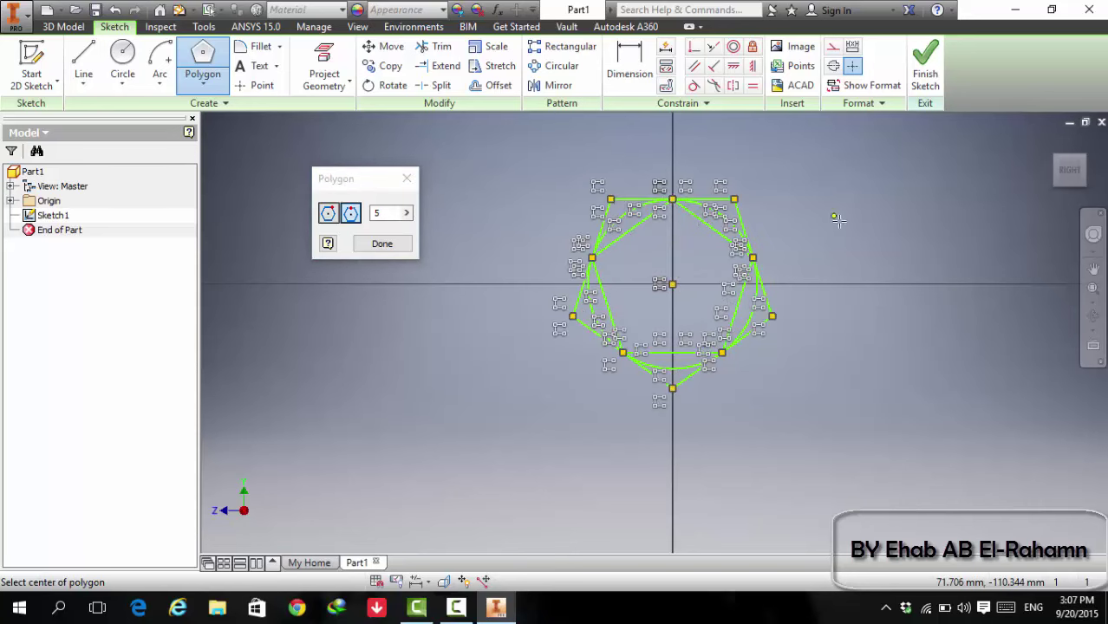
key(Escape)
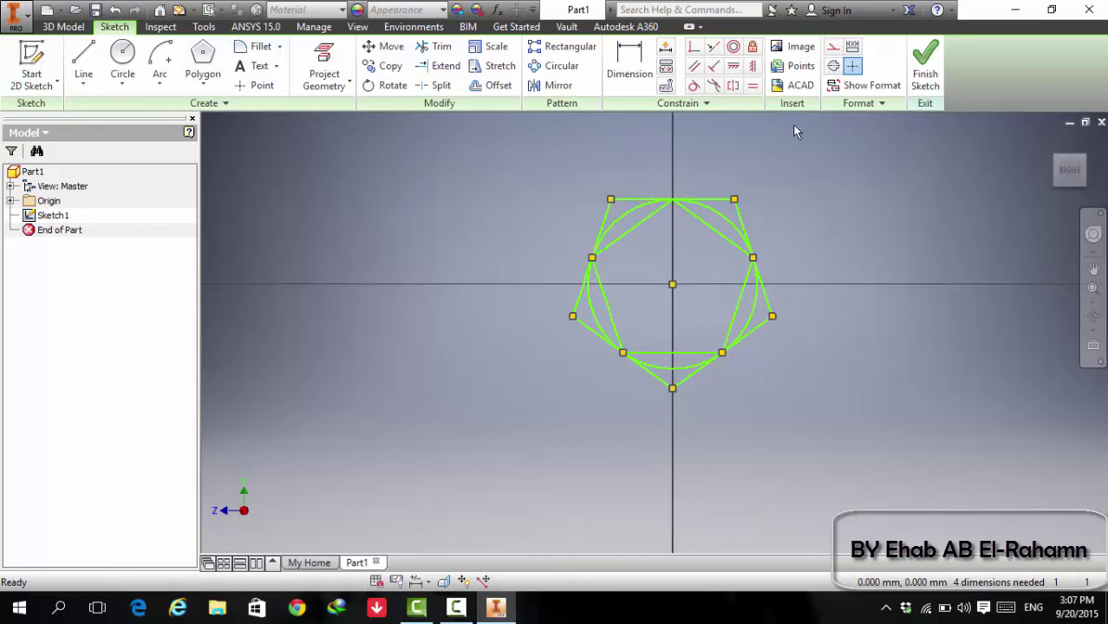
- Delete the circle with both pentagons, and draw a closed interpolation spline through five points, starting and ending at the origin
drag(810, 124, 392, 362)
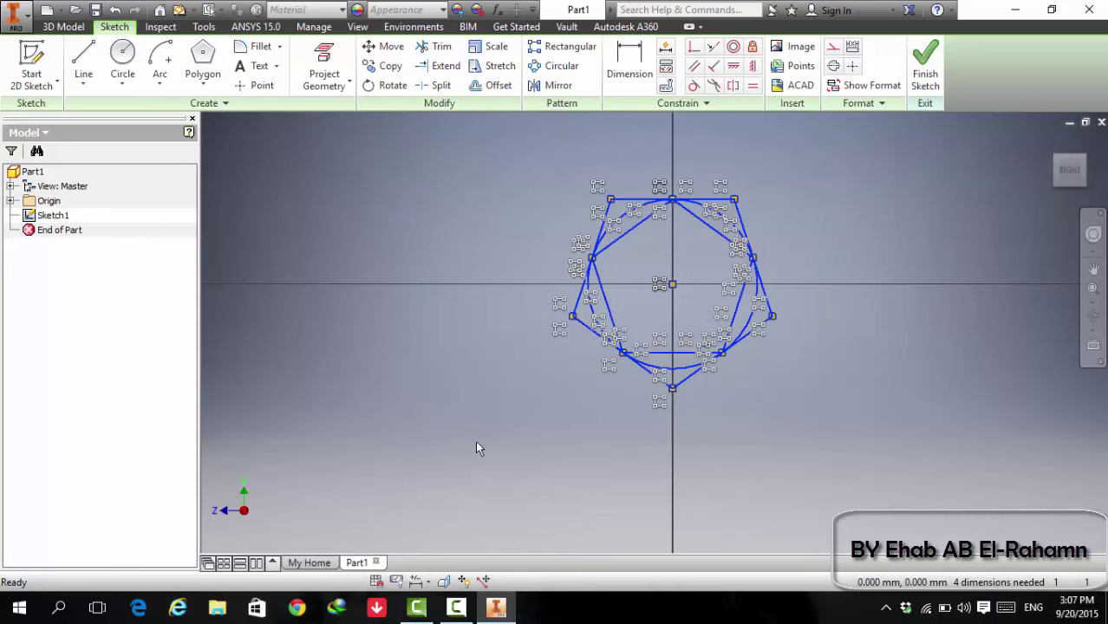
key(Delete)
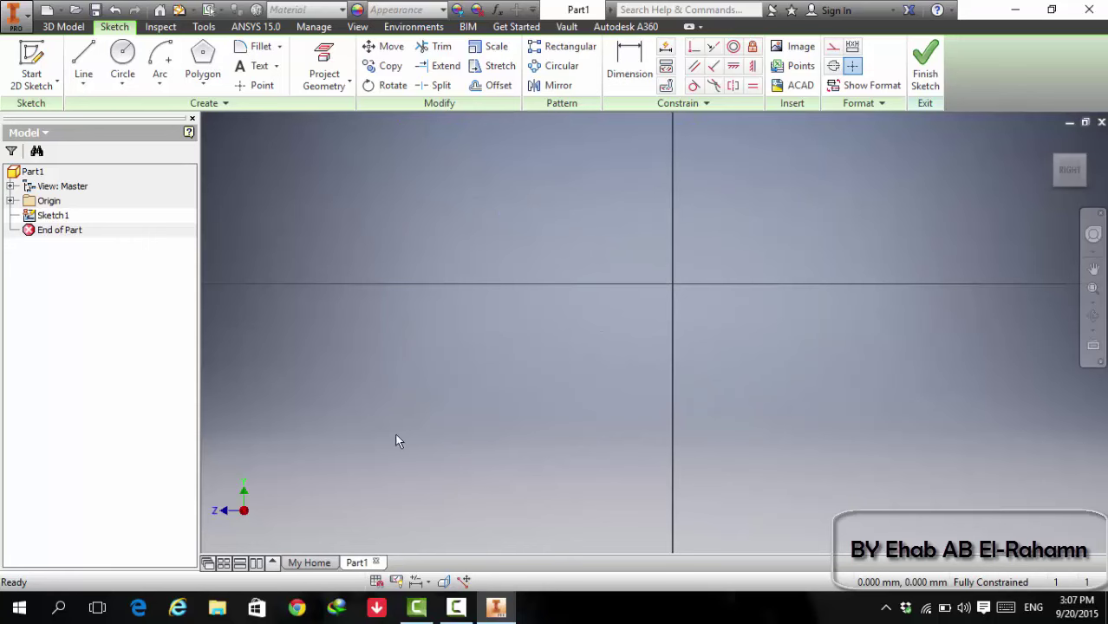
click(80, 85)
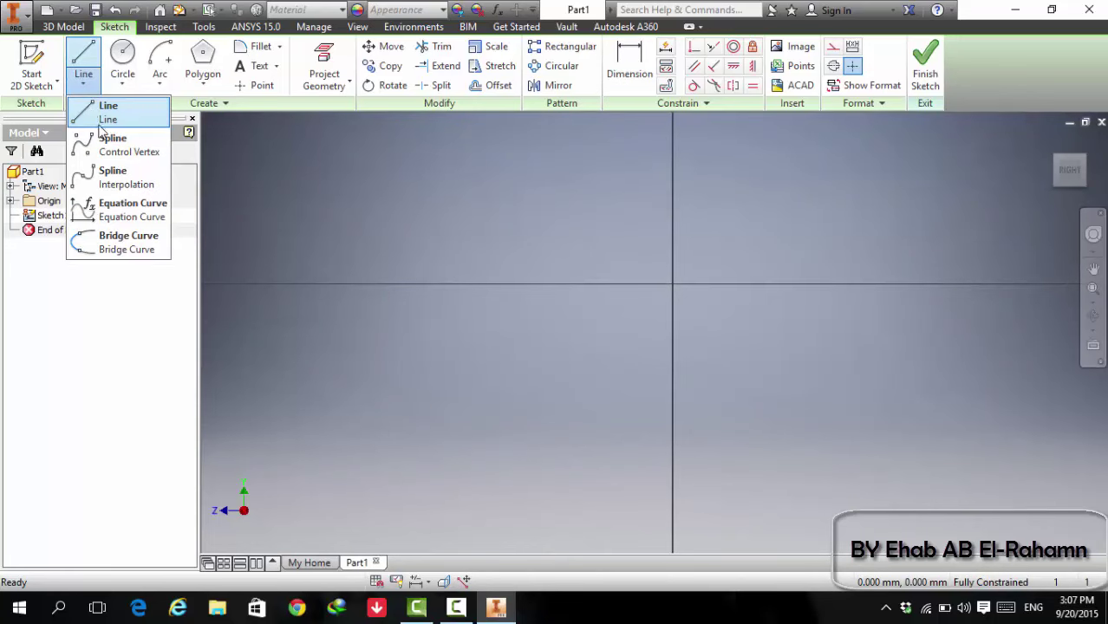
click(115, 188)
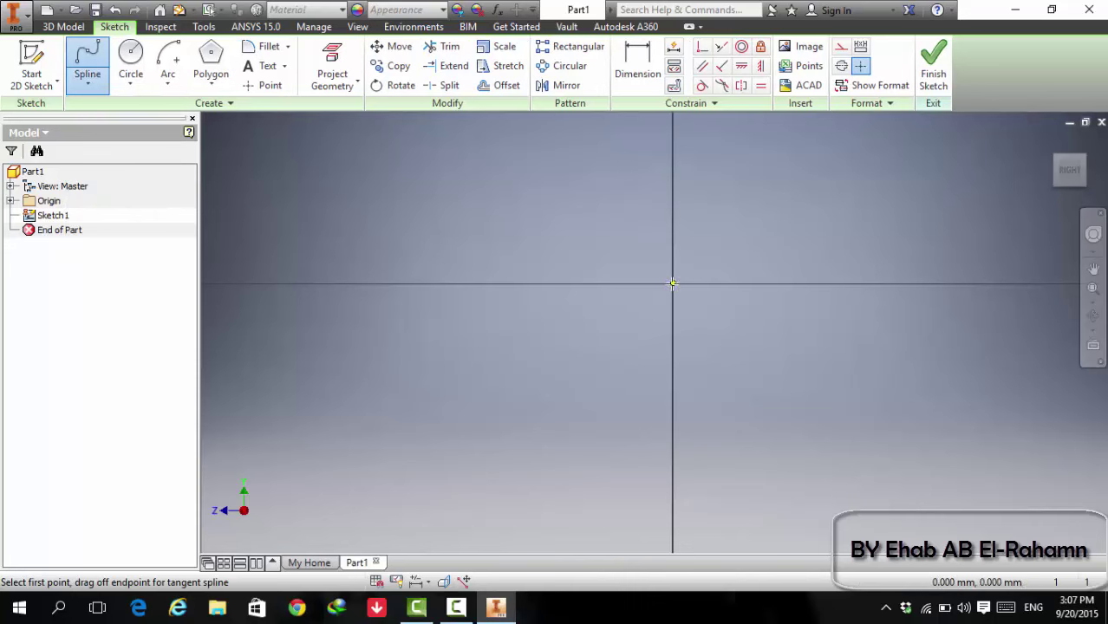
click(673, 283)
click(780, 216)
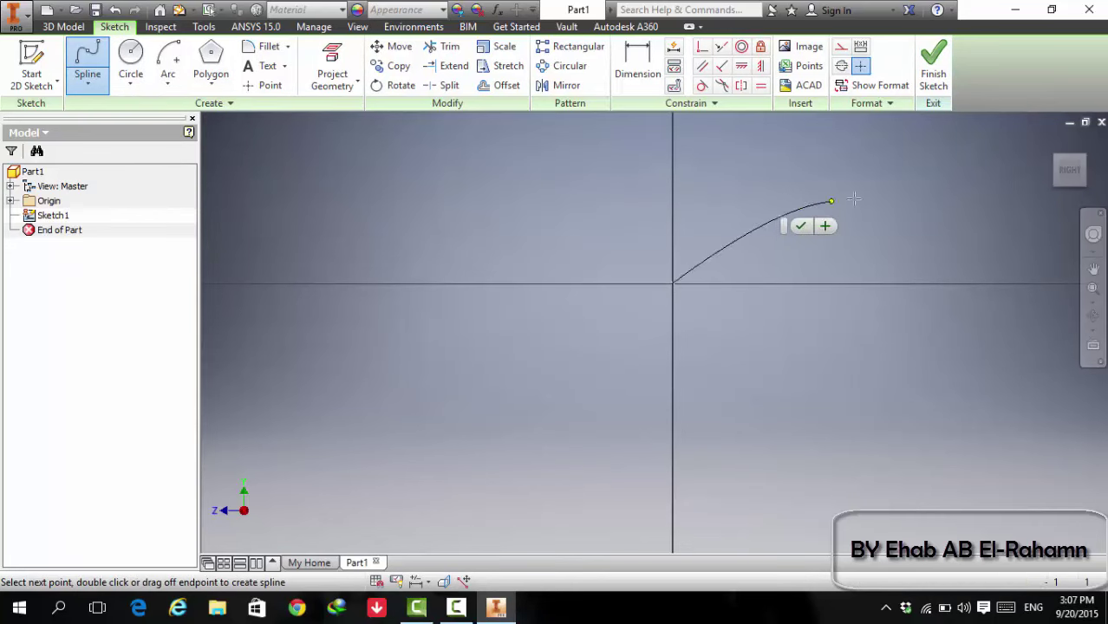
click(915, 210)
click(1031, 320)
click(856, 384)
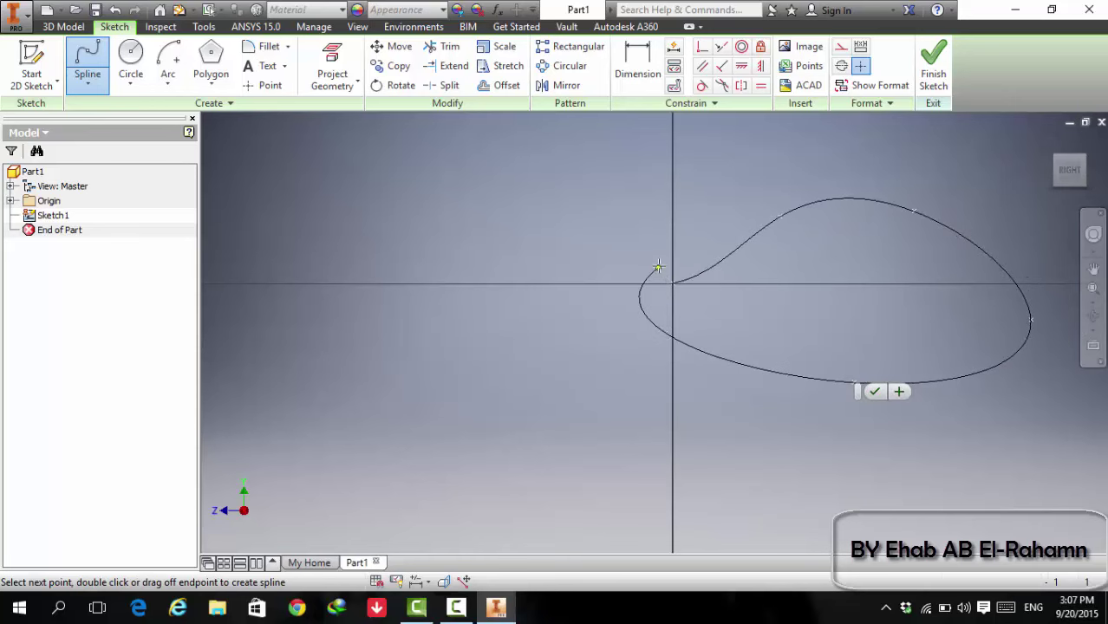
click(673, 282)
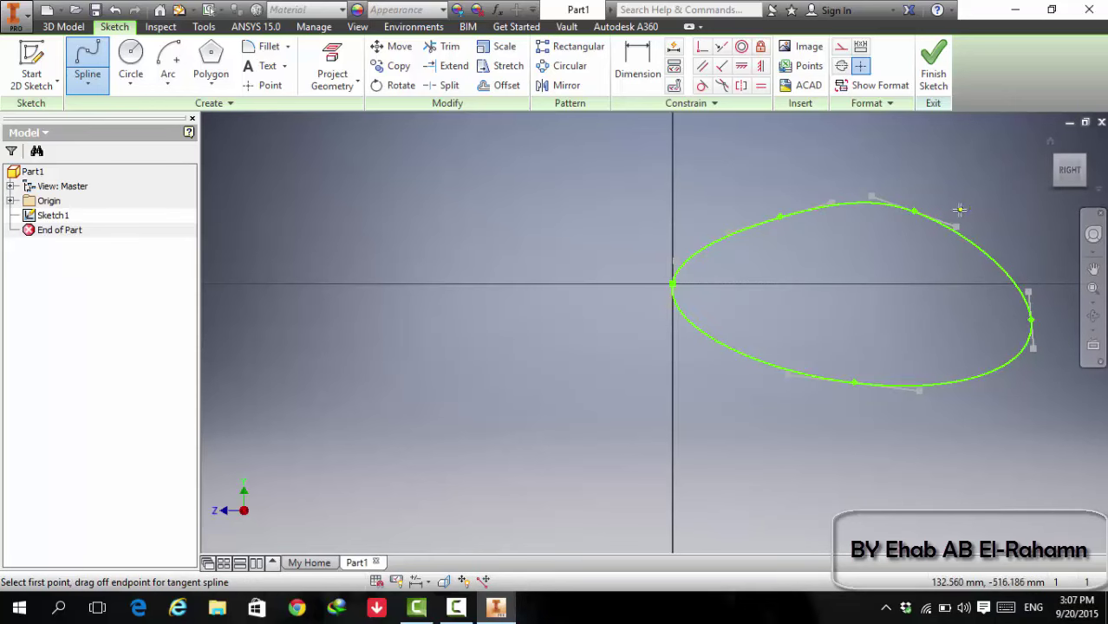
- Reshape the closed spline by pulling its upper-right fit point downward, and finish the Spline command
scroll(866, 222, up, 5)
scroll(864, 225, down, 4)
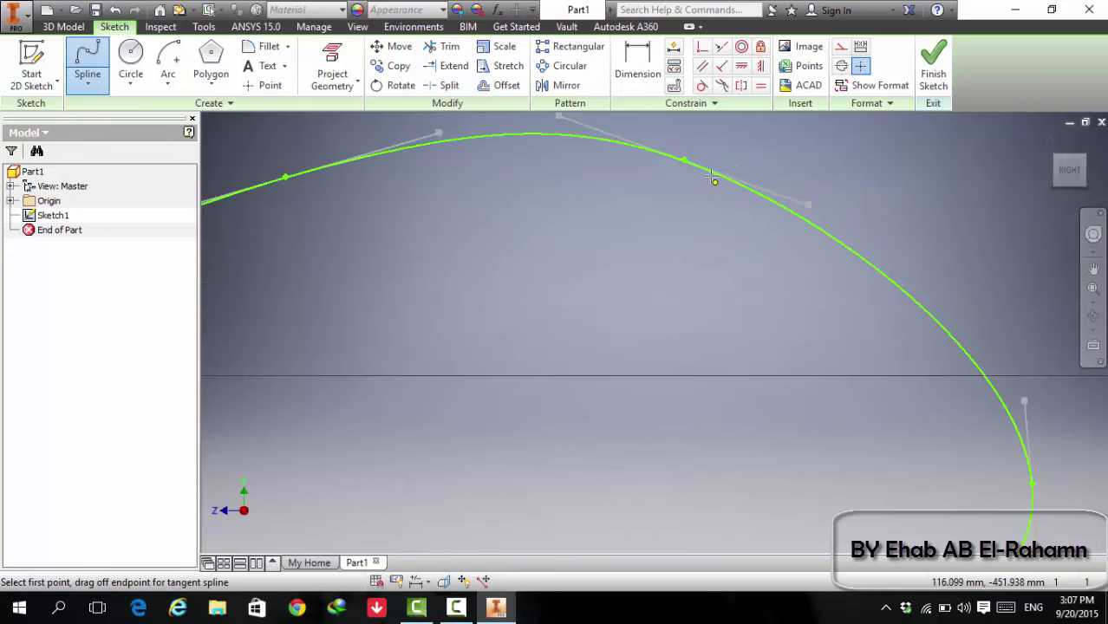
key(Escape)
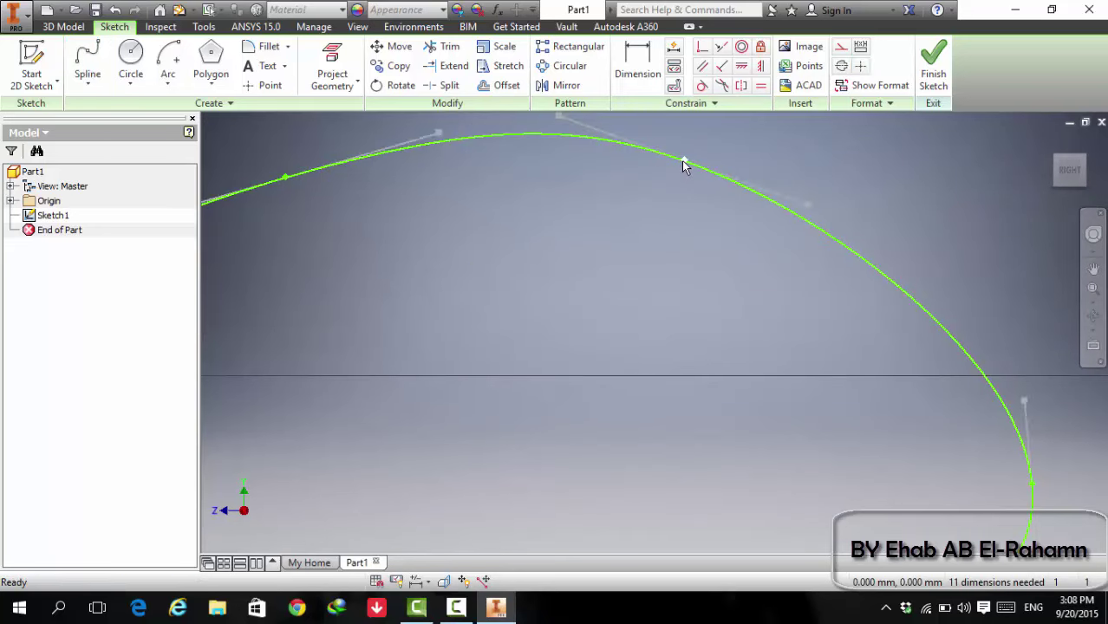
drag(681, 160, 737, 299)
scroll(697, 397, down, 5)
scroll(712, 438, up, 5)
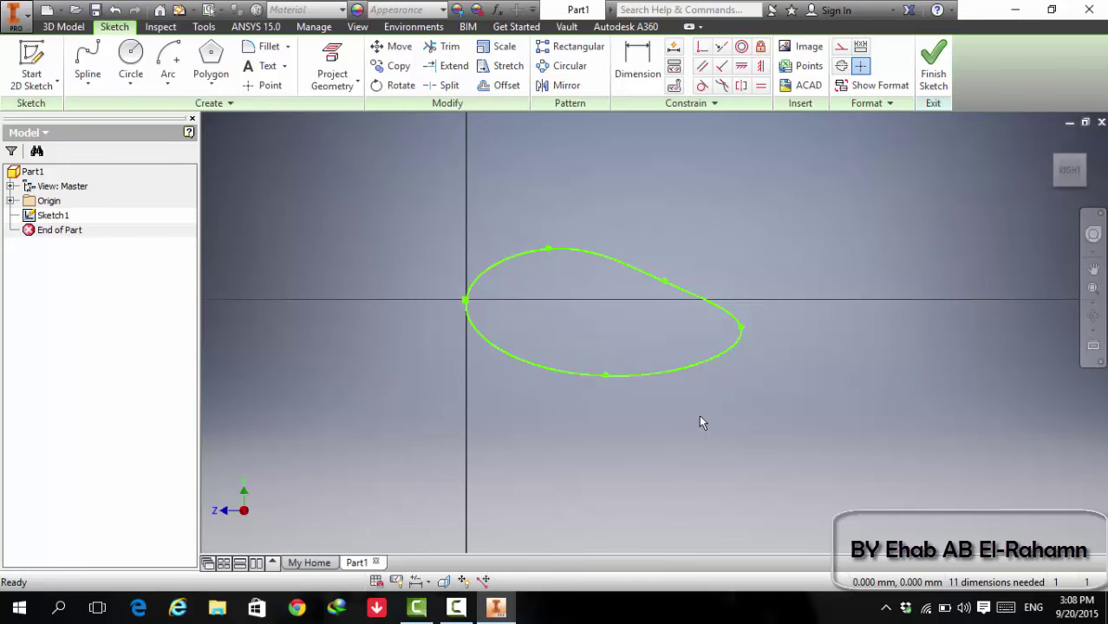
- Delete the closed spline and finish the sketch
click(522, 364)
key(Delete)
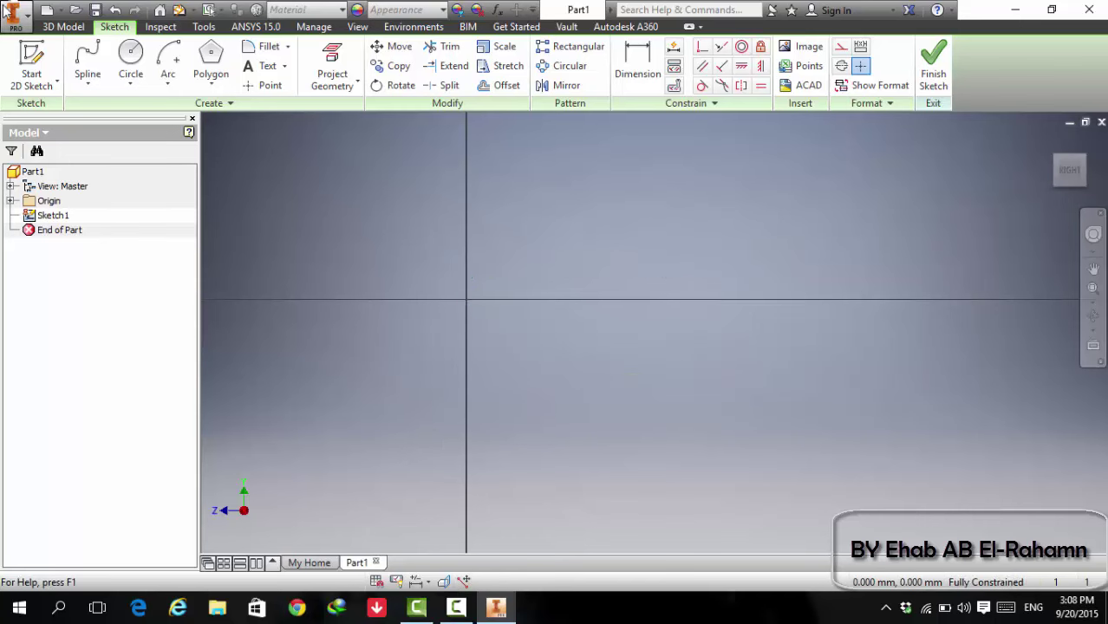
click(88, 82)
click(108, 111)
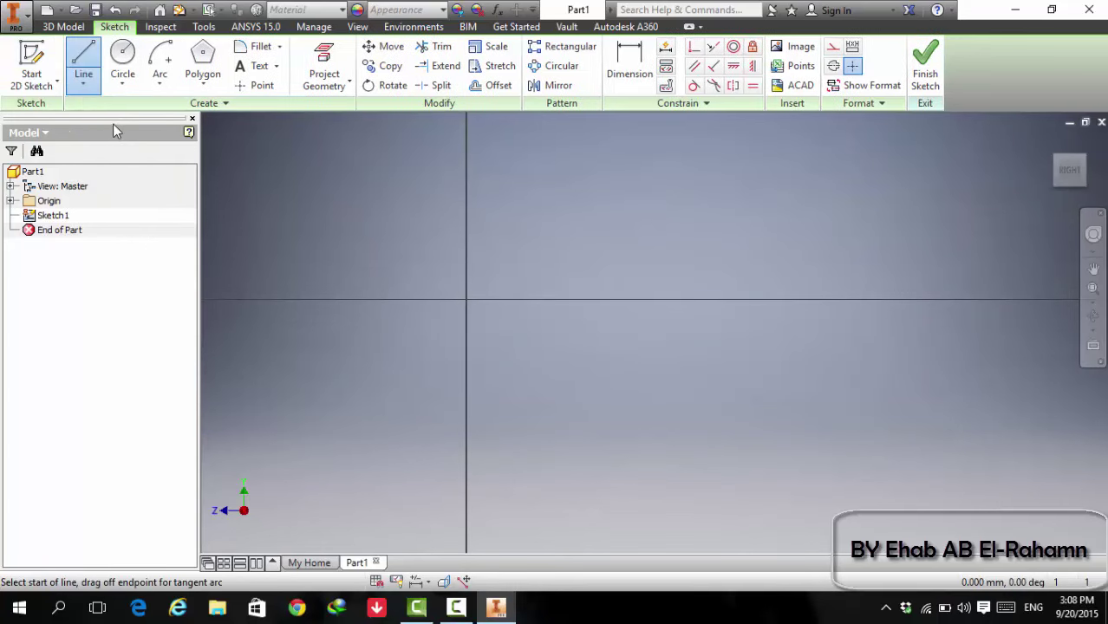
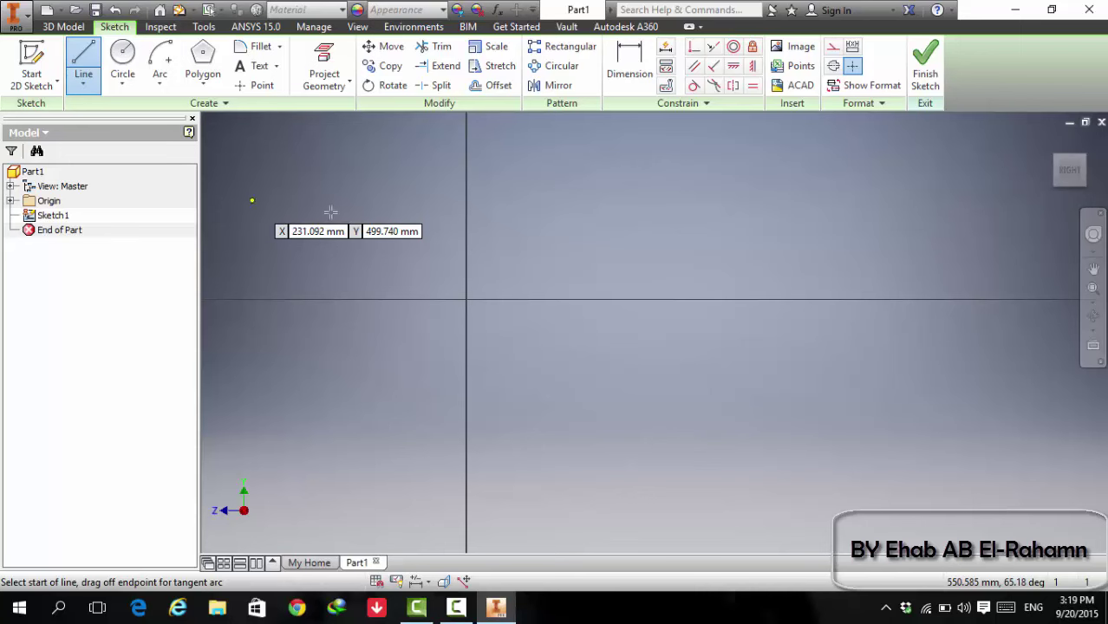
click(13, 16)
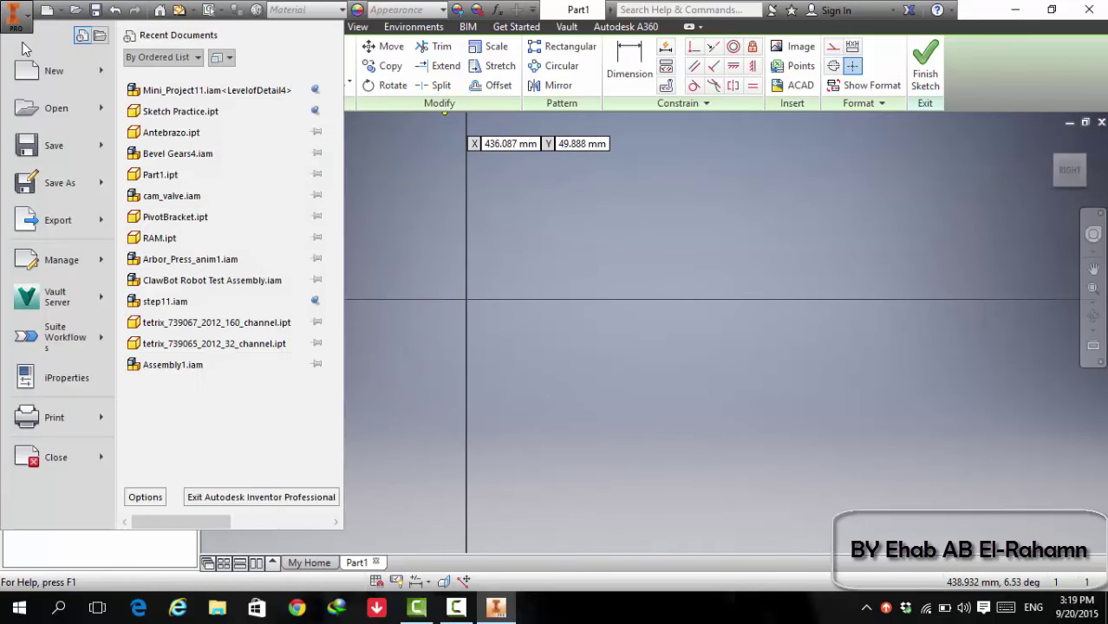
click(924, 76)
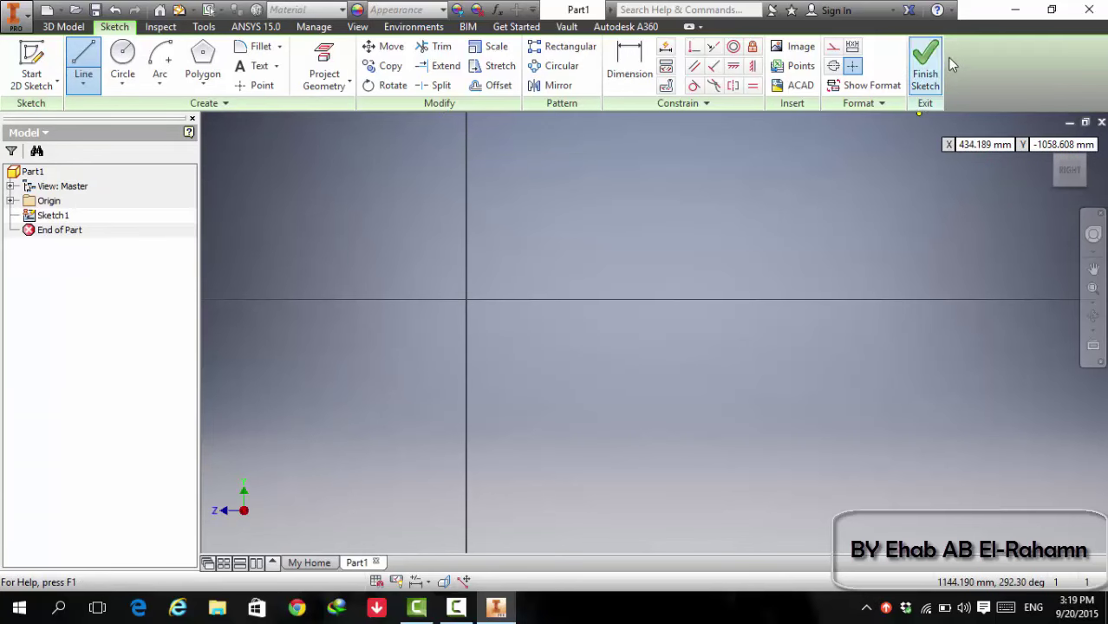
click(939, 75)
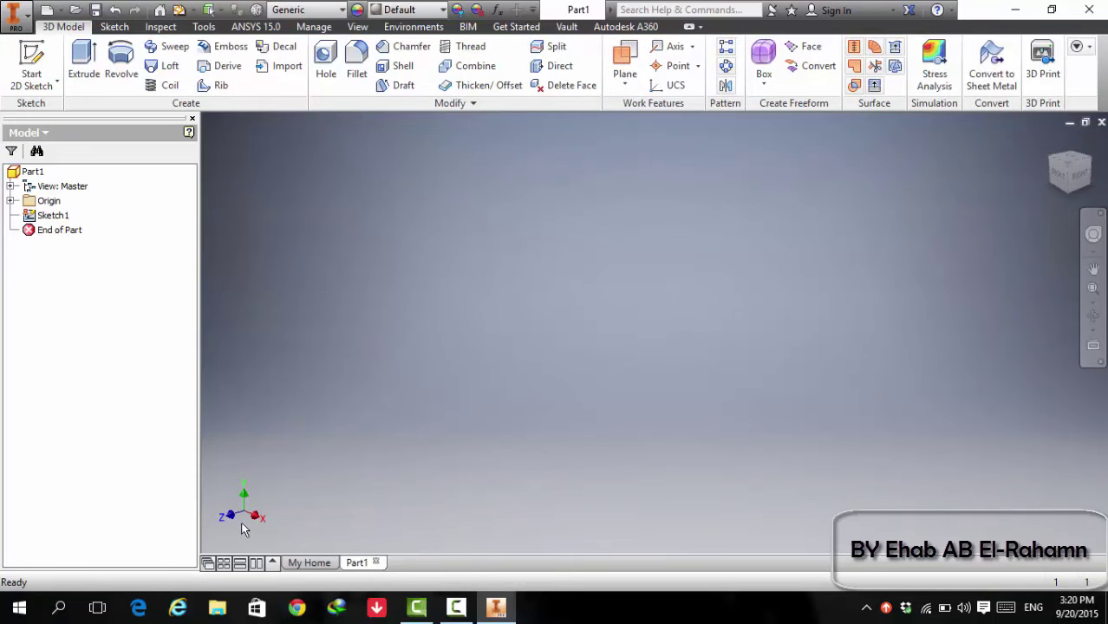
- Switch to File Explorer and browse Local Disk (F:) to the Autodesk Inventor Professional subfolder inside the folder of the same name
click(225, 598)
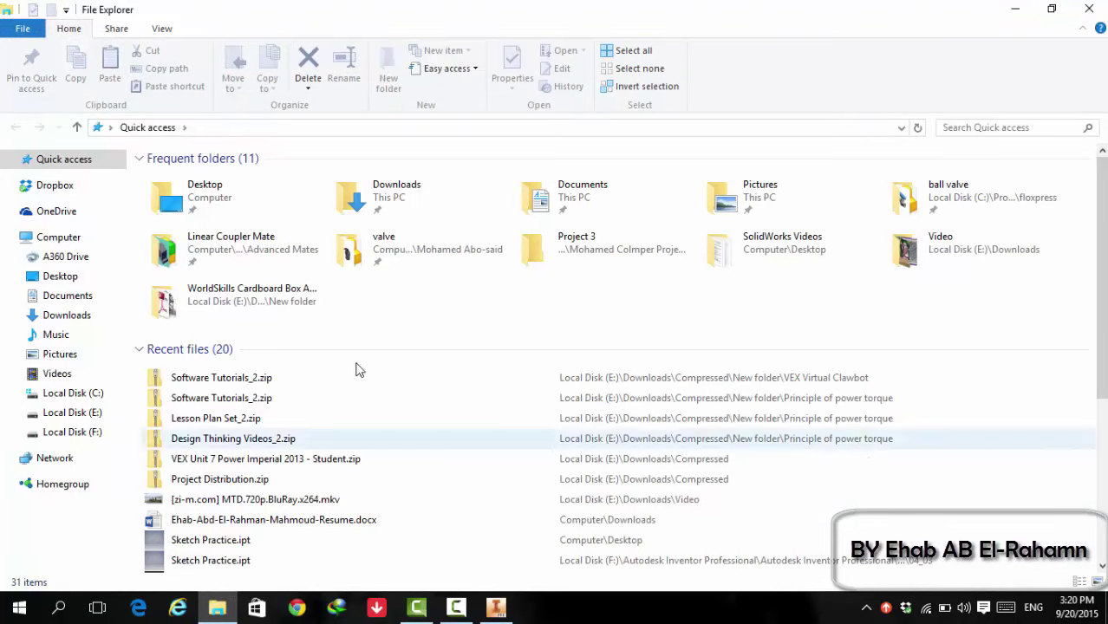
click(78, 432)
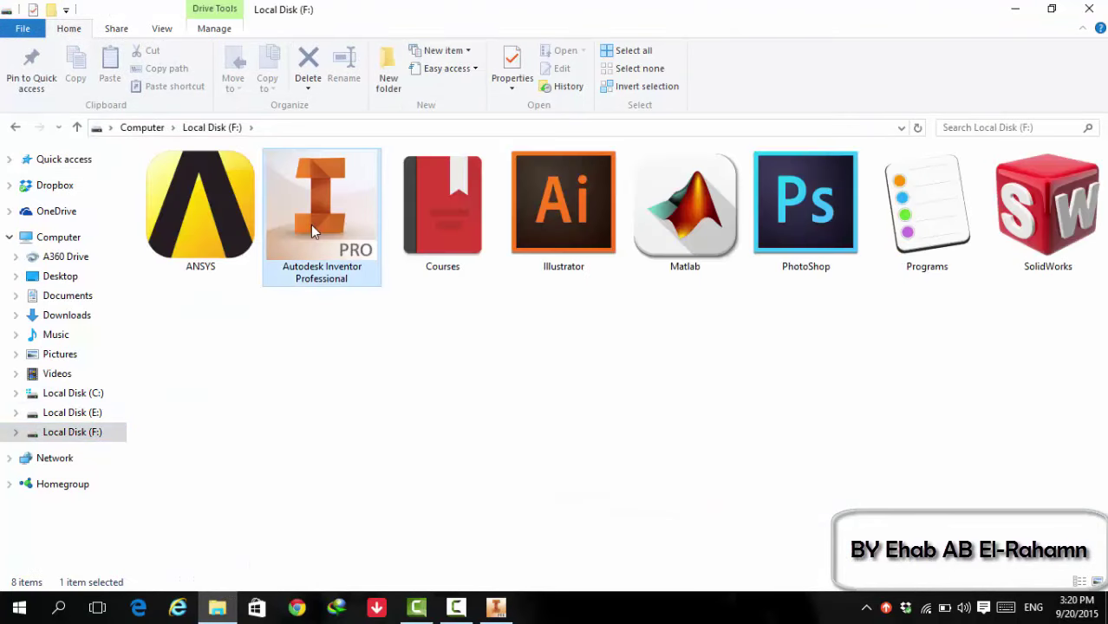
double_click(310, 225)
double_click(369, 234)
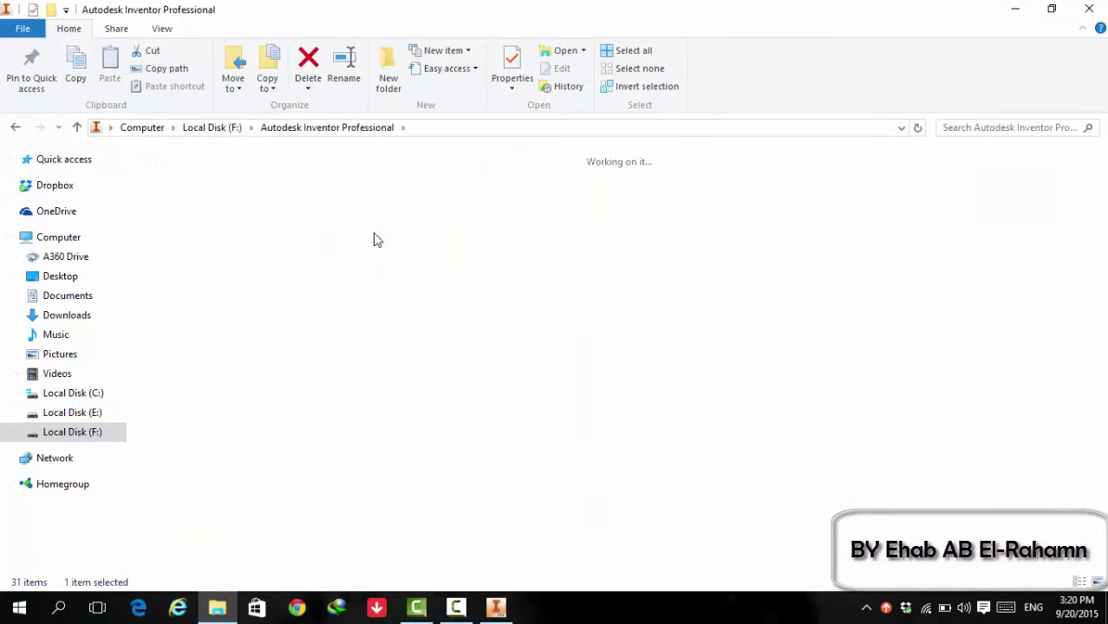
click(16, 130)
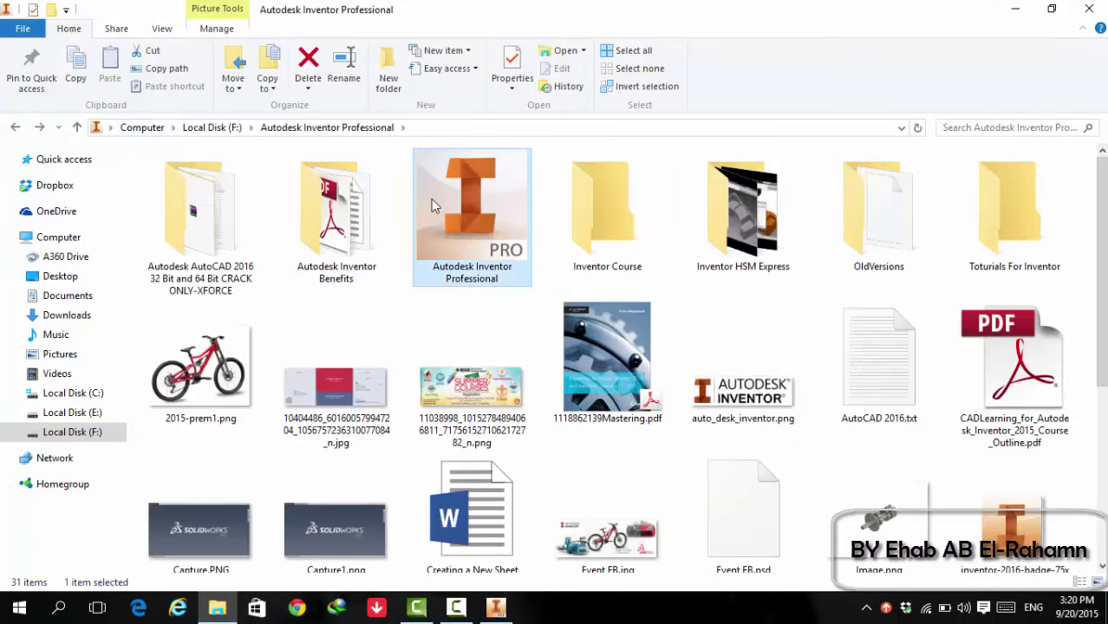
double_click(431, 198)
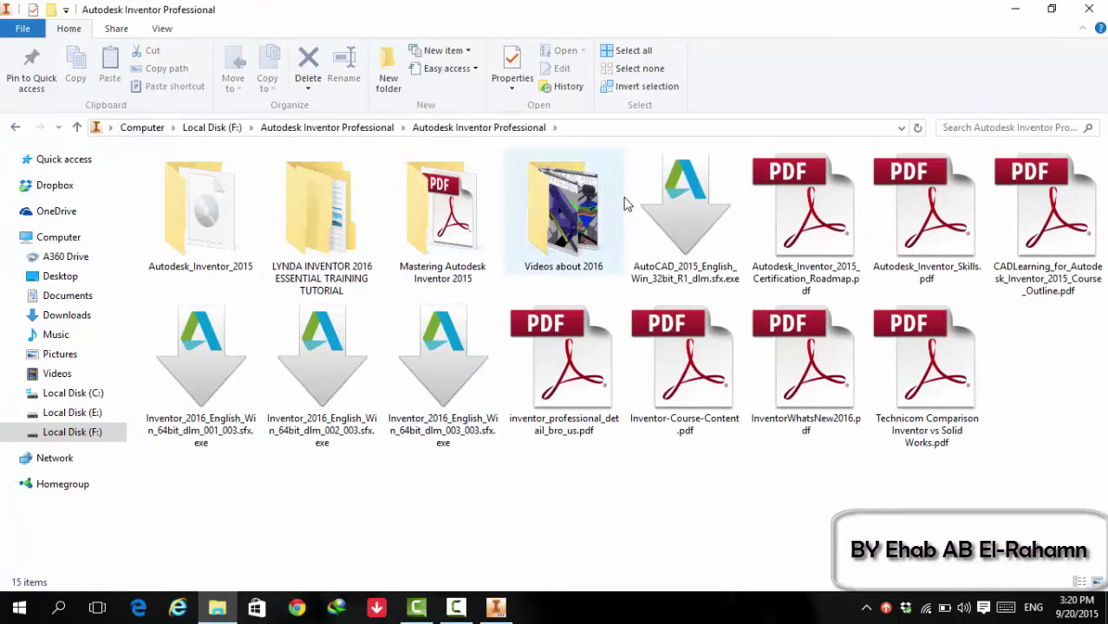
- Launch Inventor_2016_English_Win_64bit_dlm_001_003.sfx.exe to view its extraction destination, select the other installer parts, and cancel the extraction
click(208, 391)
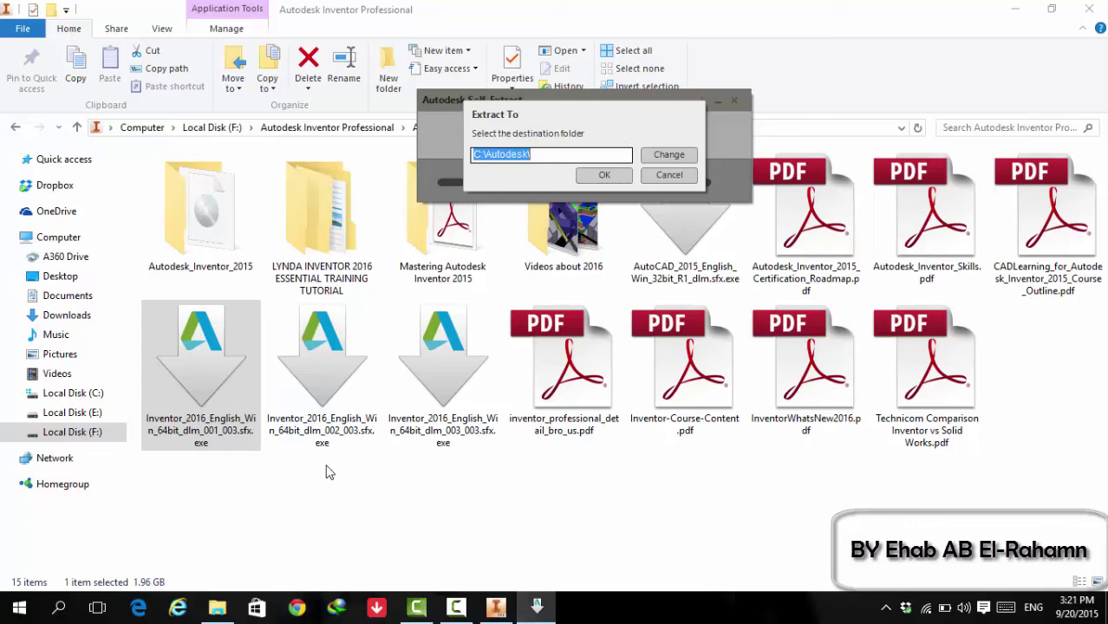
click(351, 432)
ctrl+click(436, 358)
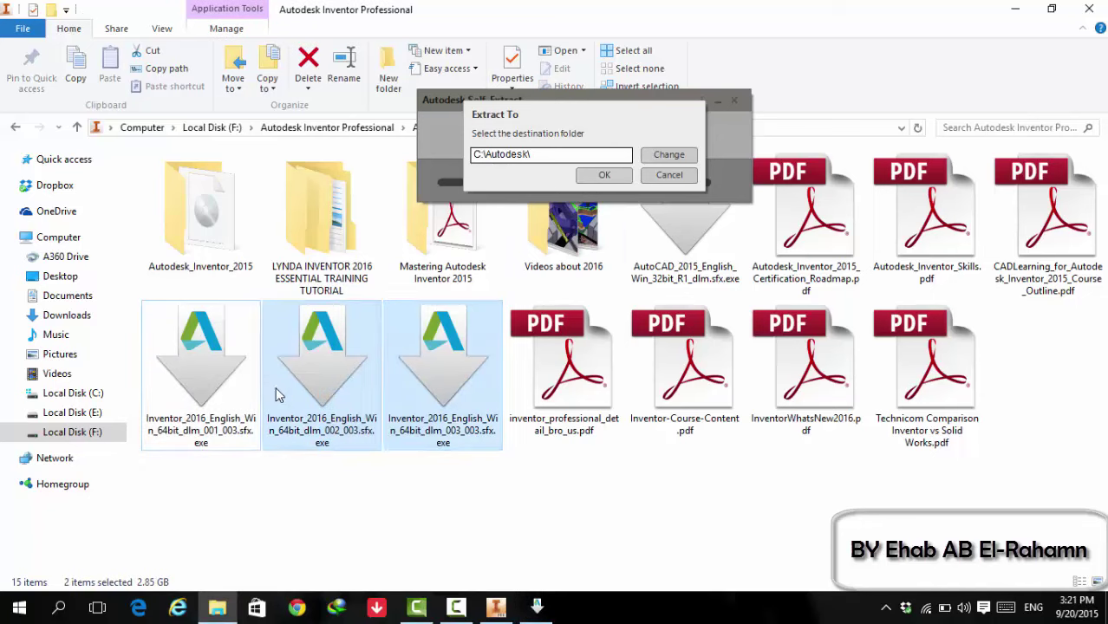
click(240, 381)
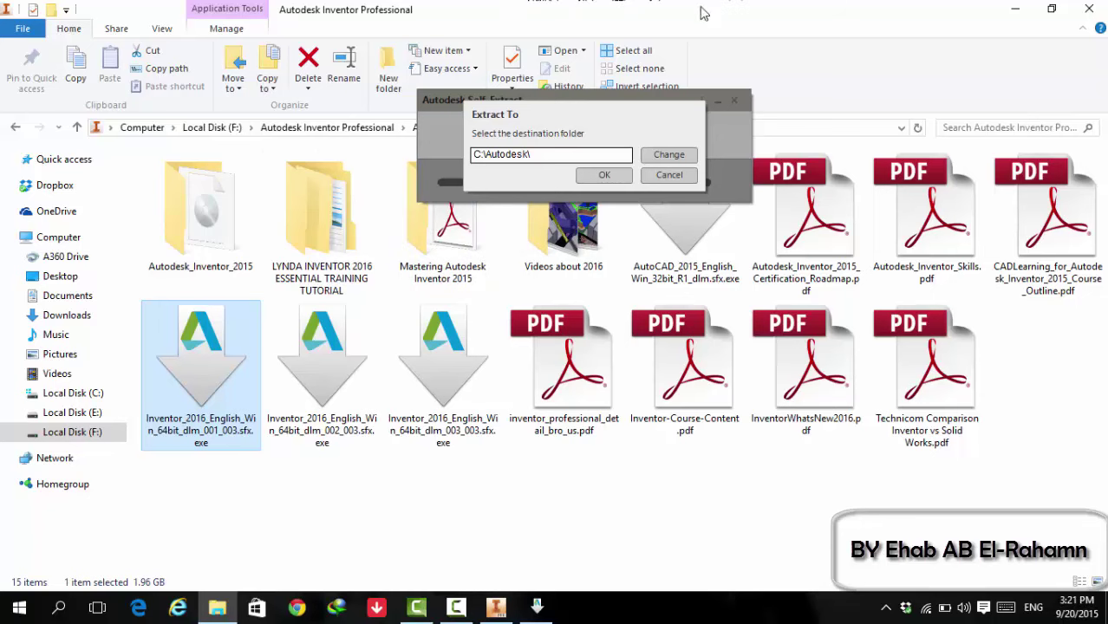
click(652, 175)
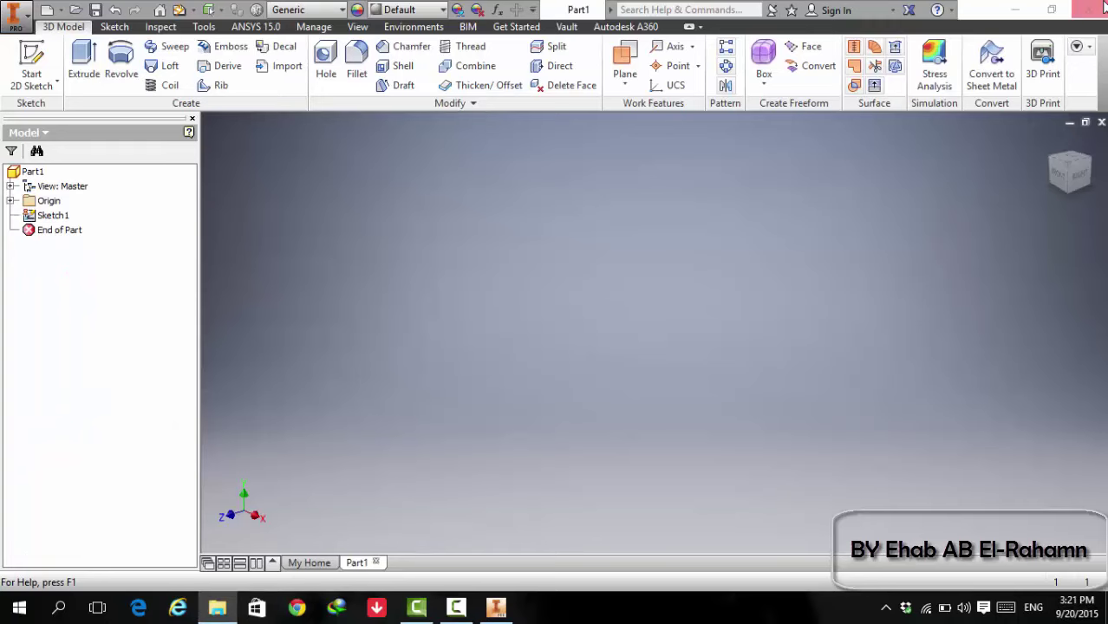
- Return to Inventor and close Part1 without saving the changes
click(1100, 122)
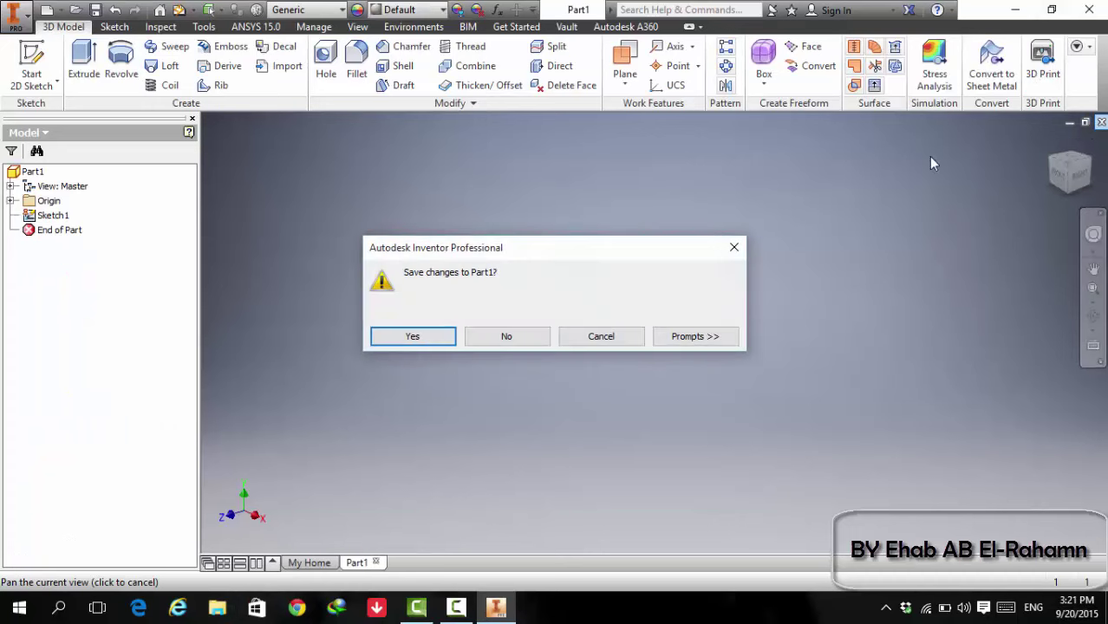
click(508, 337)
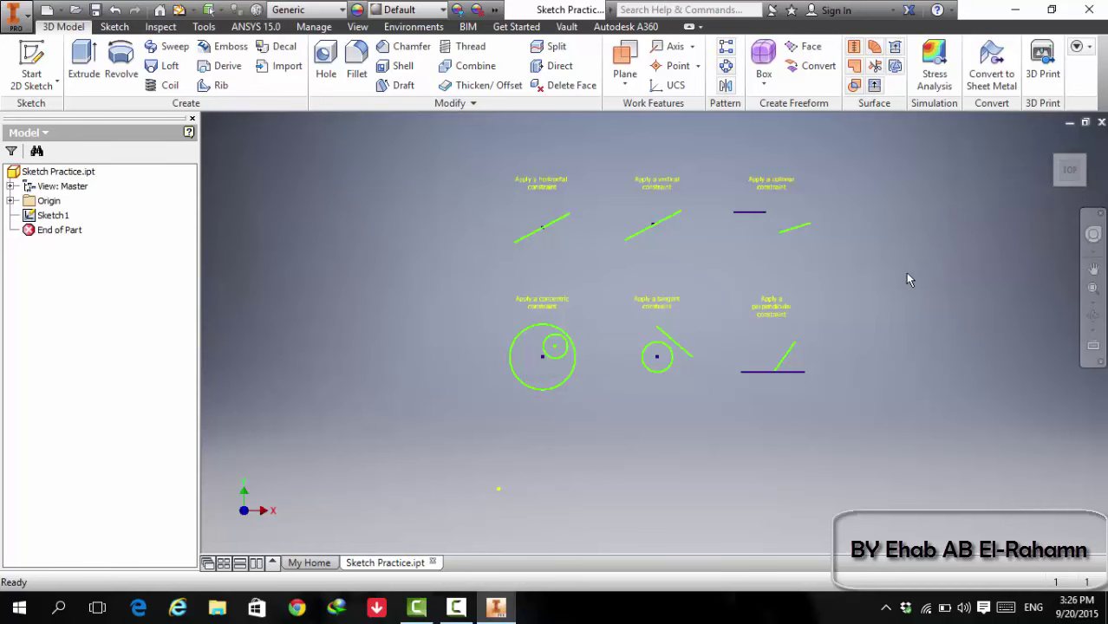
- Open Sketch1 of Sketch Practice.ipt, which holds the six constraint exercises, for editing
click(1096, 304)
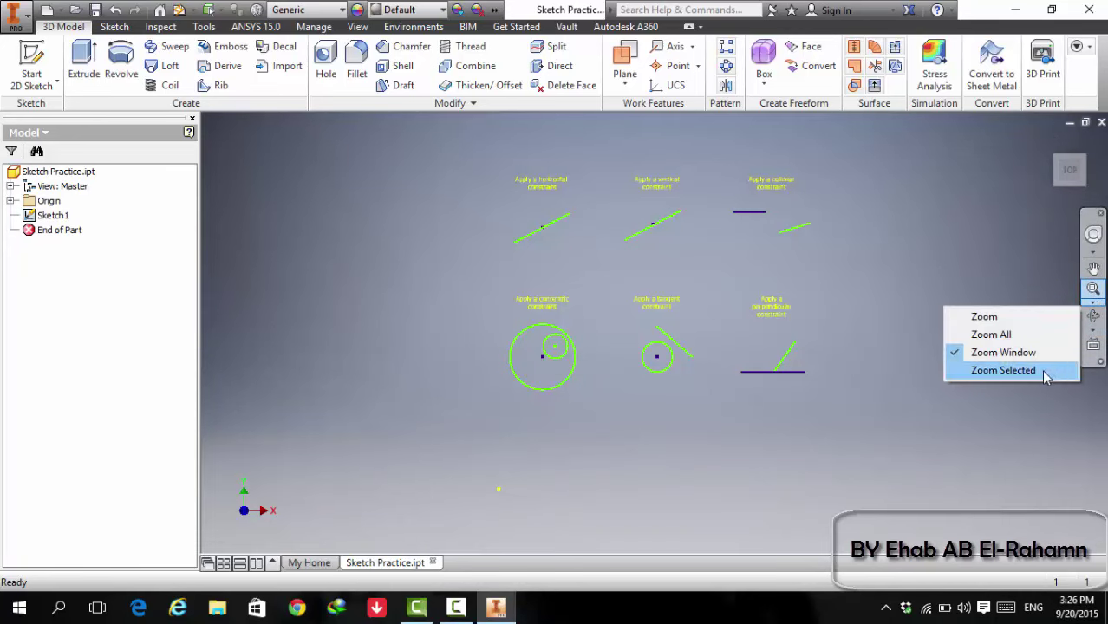
click(1002, 370)
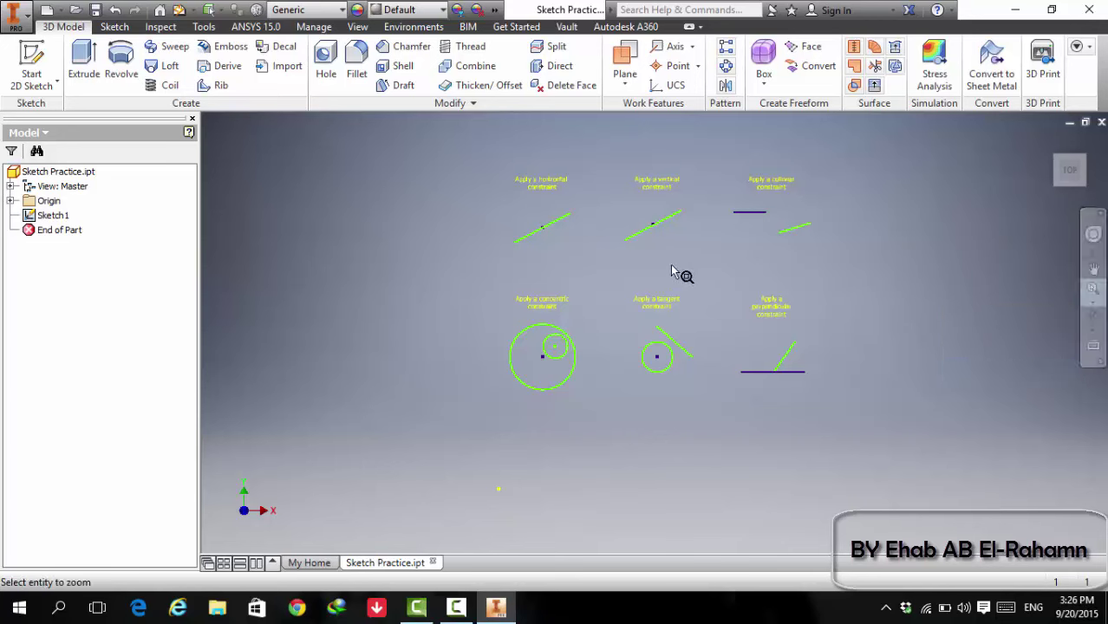
click(1090, 305)
click(997, 352)
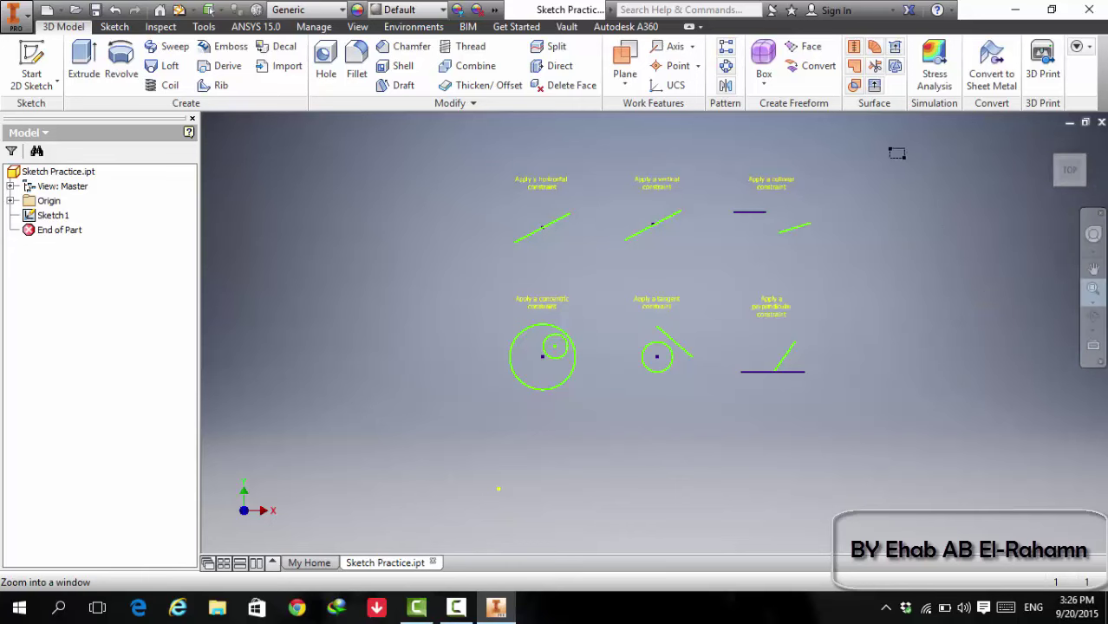
drag(511, 404, 488, 413)
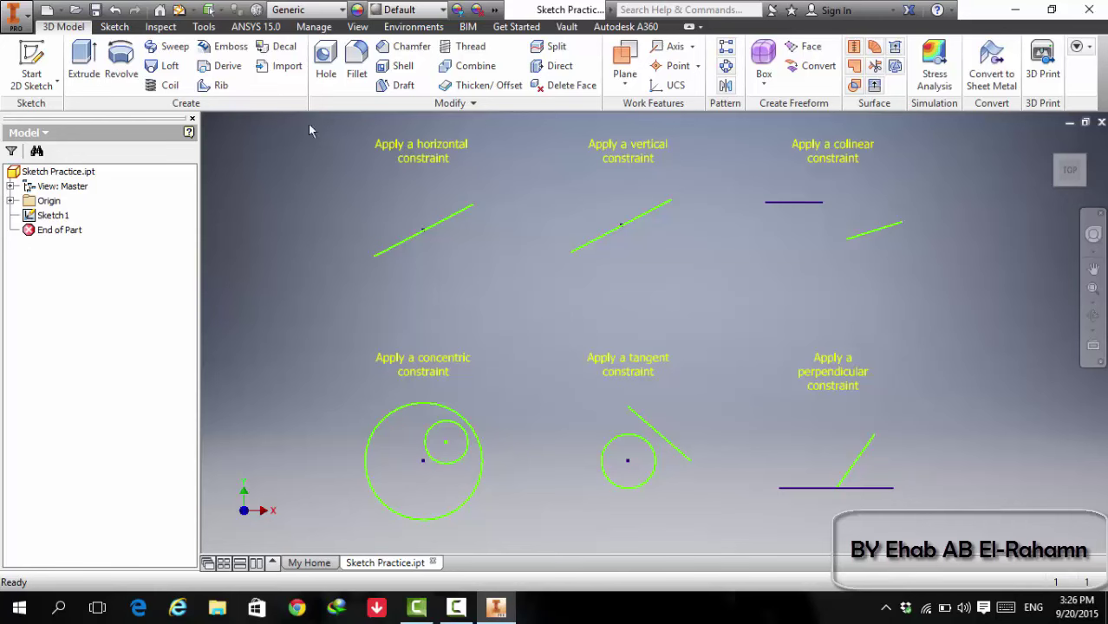
click(47, 216)
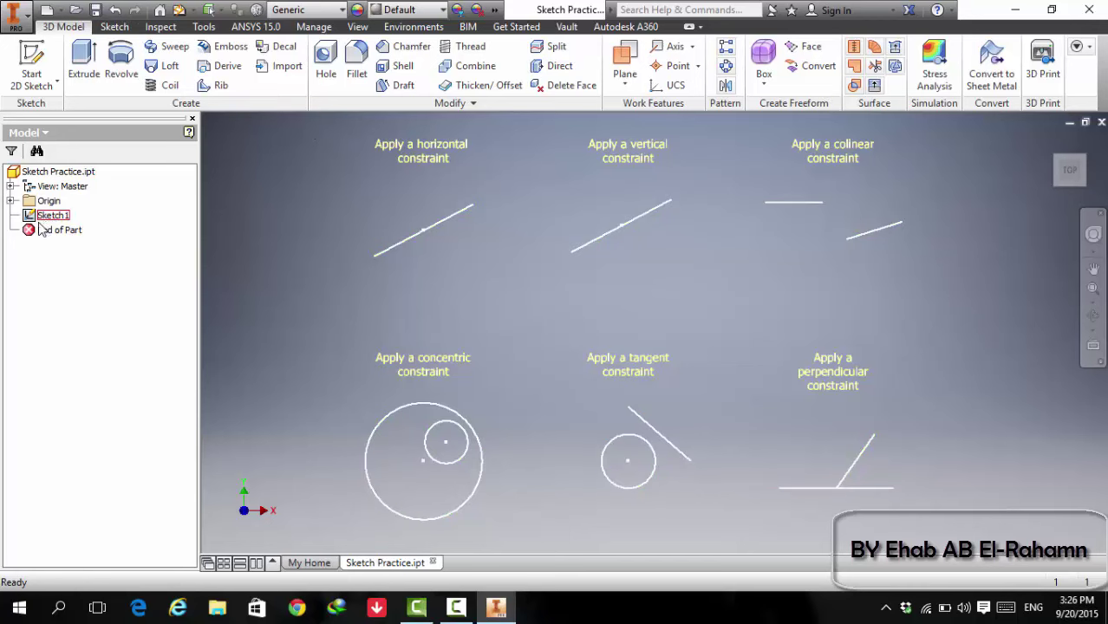
click(28, 217)
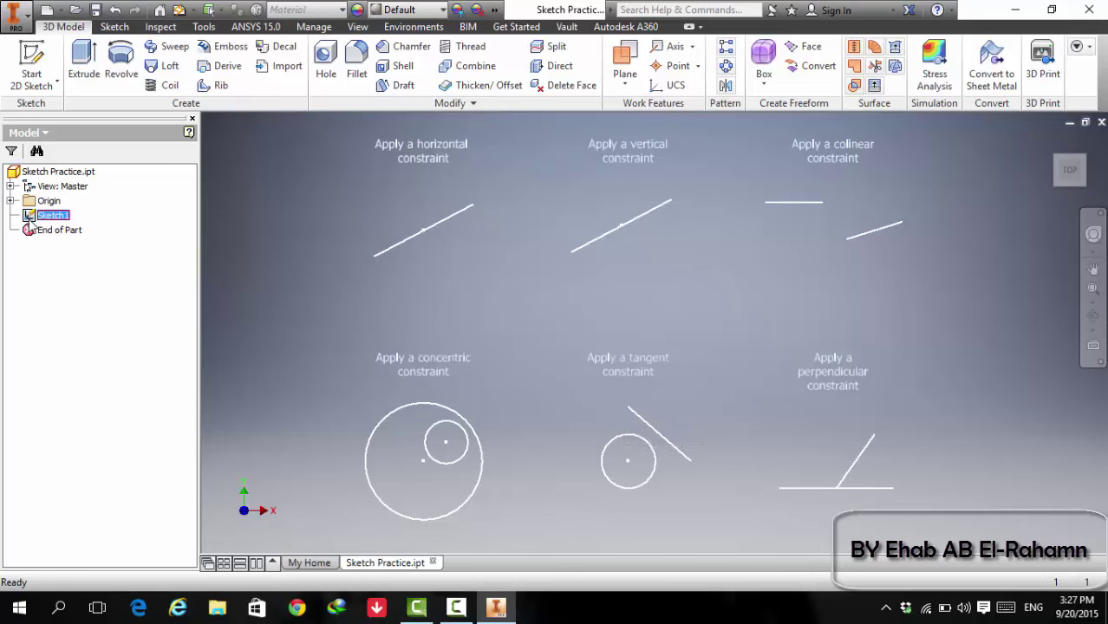
double_click(28, 217)
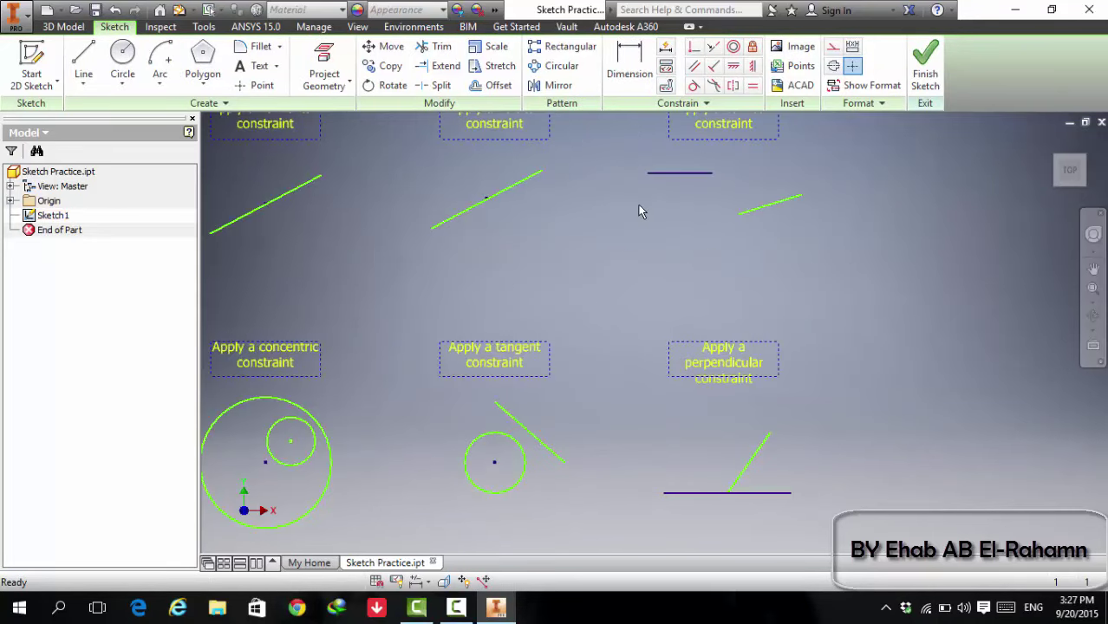
mouse_move(357, 189)
middle_down()
mouse_move(403, 216)
mouse_move(511, 248)
mouse_move(509, 238)
middle_up()
click(47, 217)
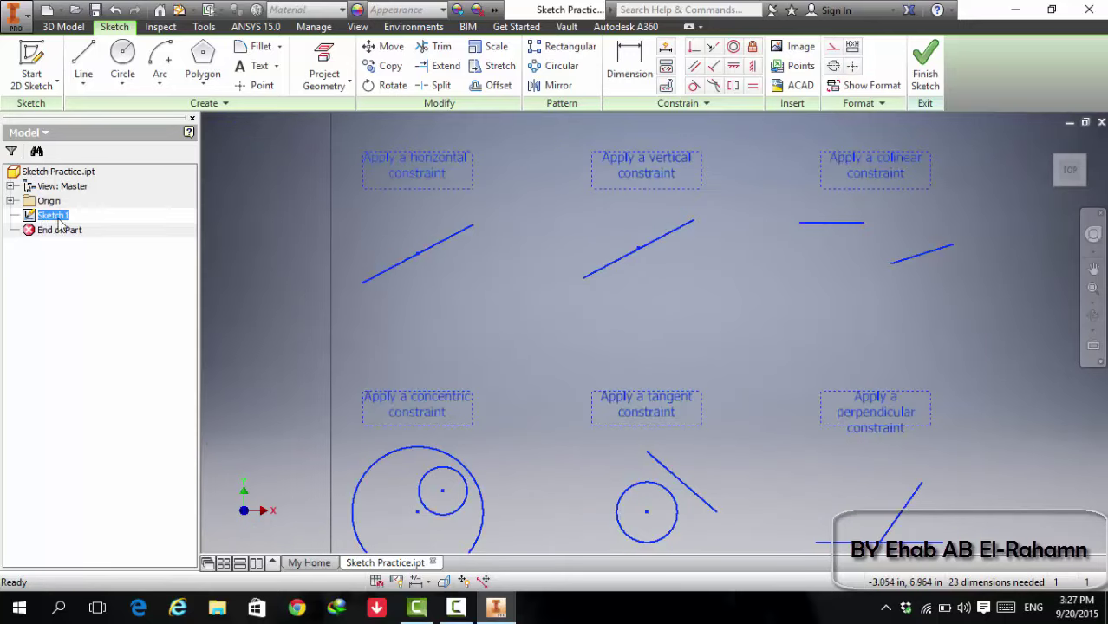
right_click(42, 218)
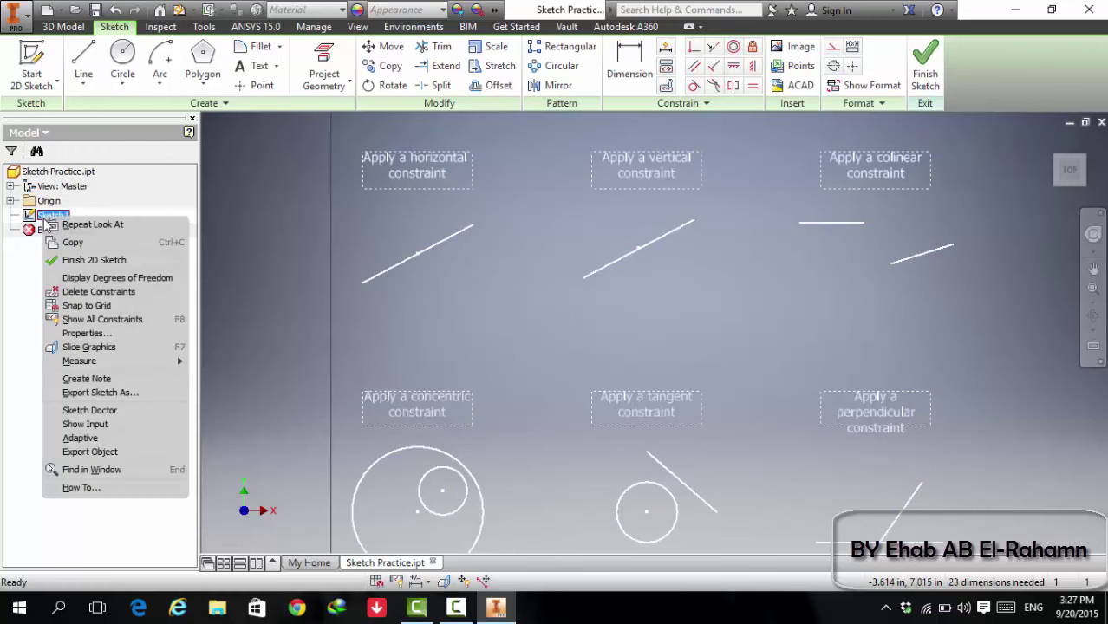
key(Escape)
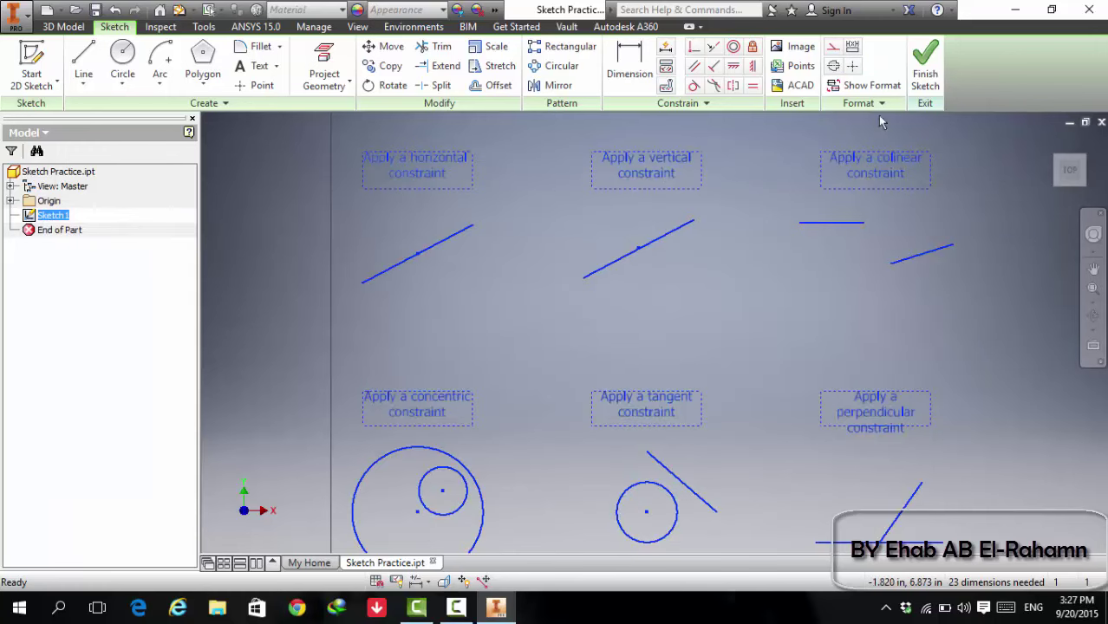
click(1026, 256)
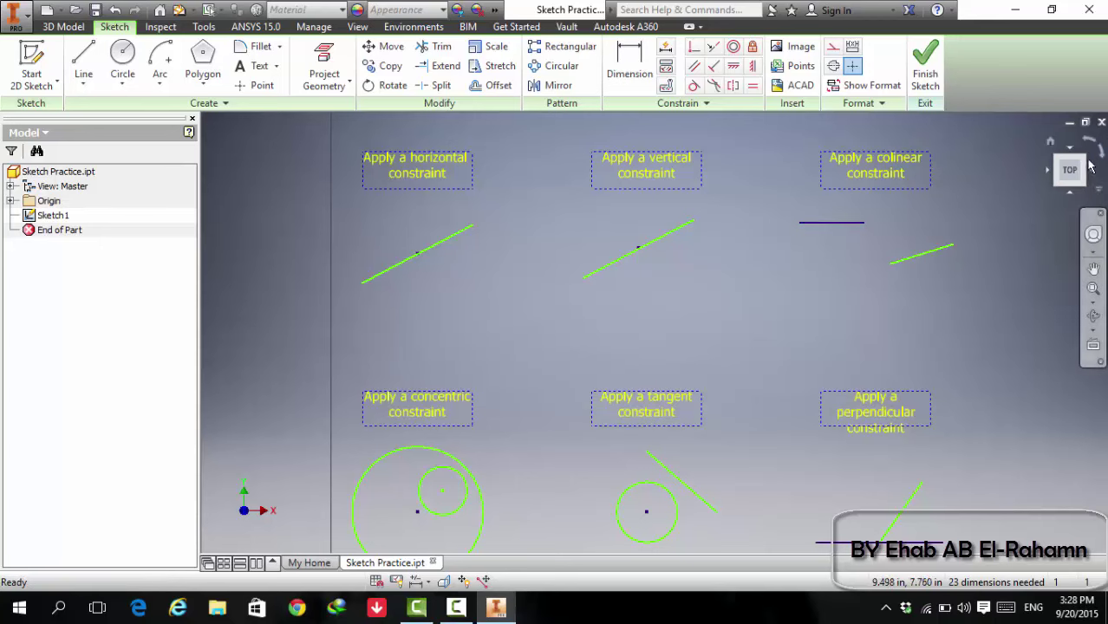
- Apply a horizontal constraint to the slanted line in the horizontal exercise and a vertical constraint to the one in the vertical exercise
click(451, 240)
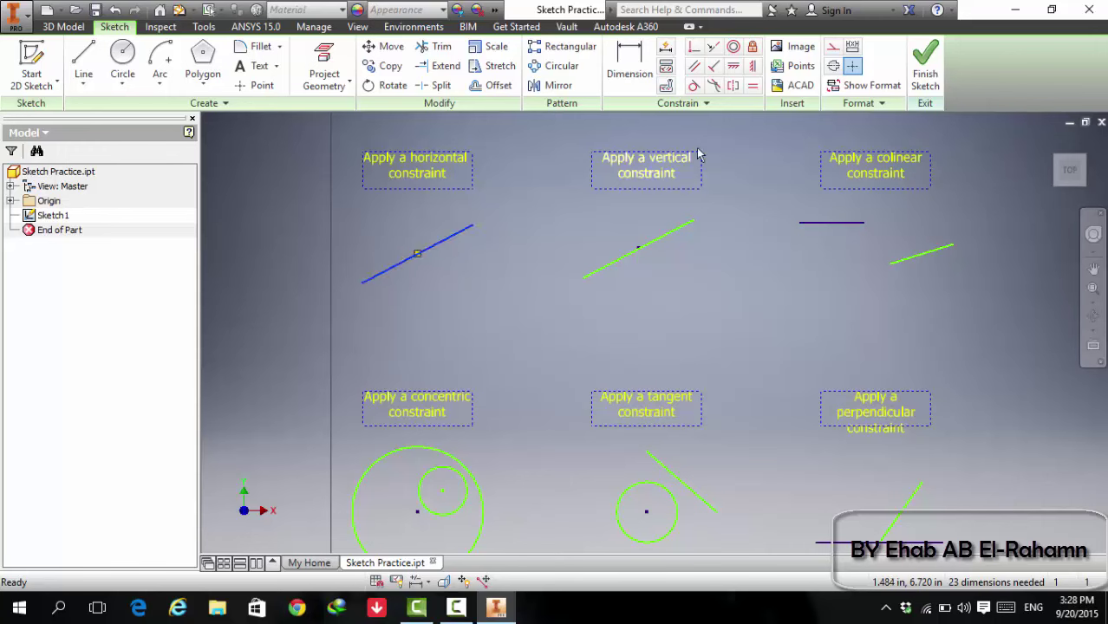
click(734, 68)
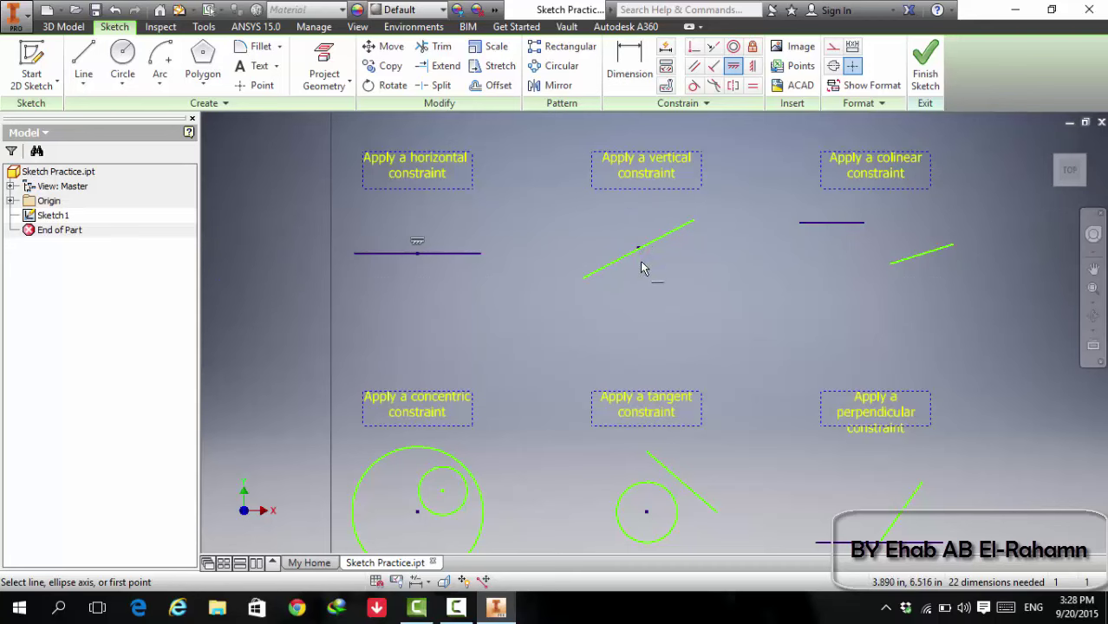
click(753, 66)
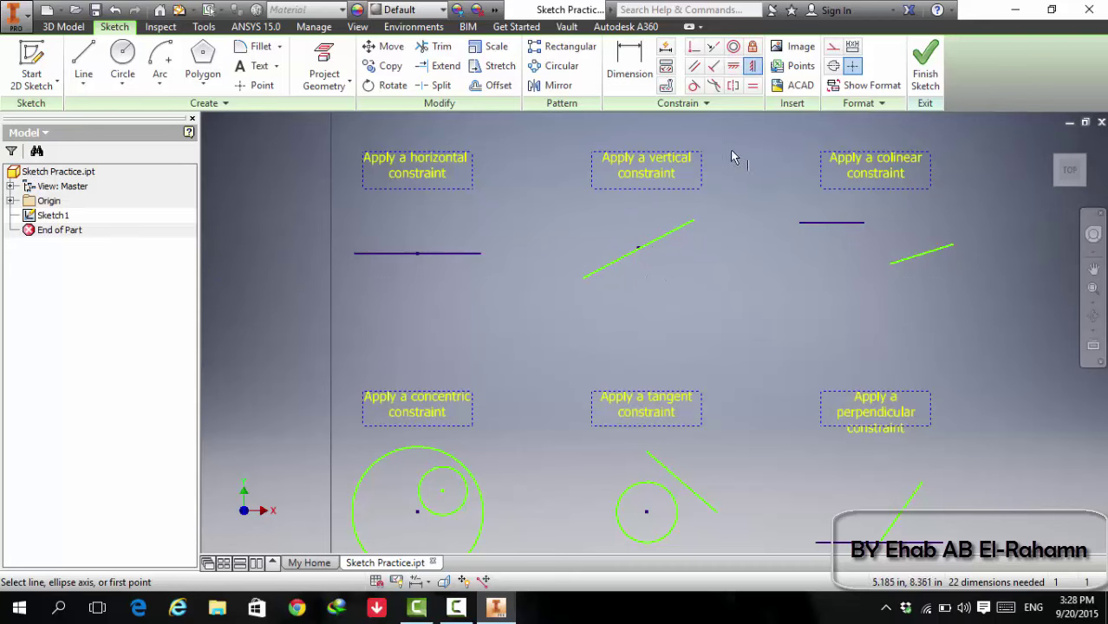
click(657, 245)
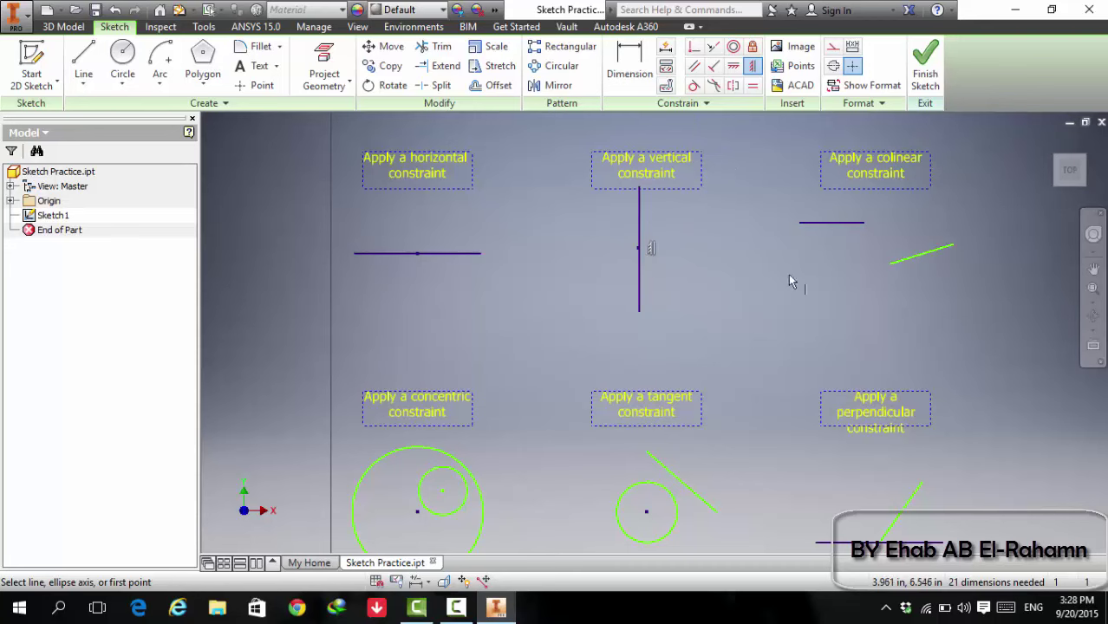
click(416, 258)
key(Escape)
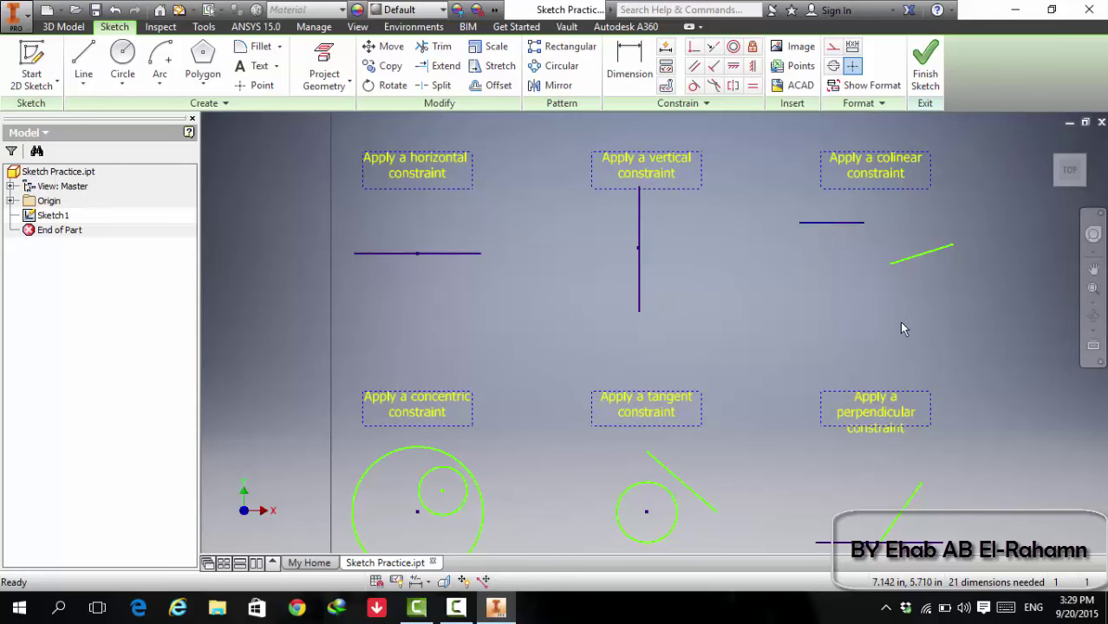
- Apply a collinear constraint between the horizontal line and the slanted line in the collinear exercise
click(713, 48)
click(842, 222)
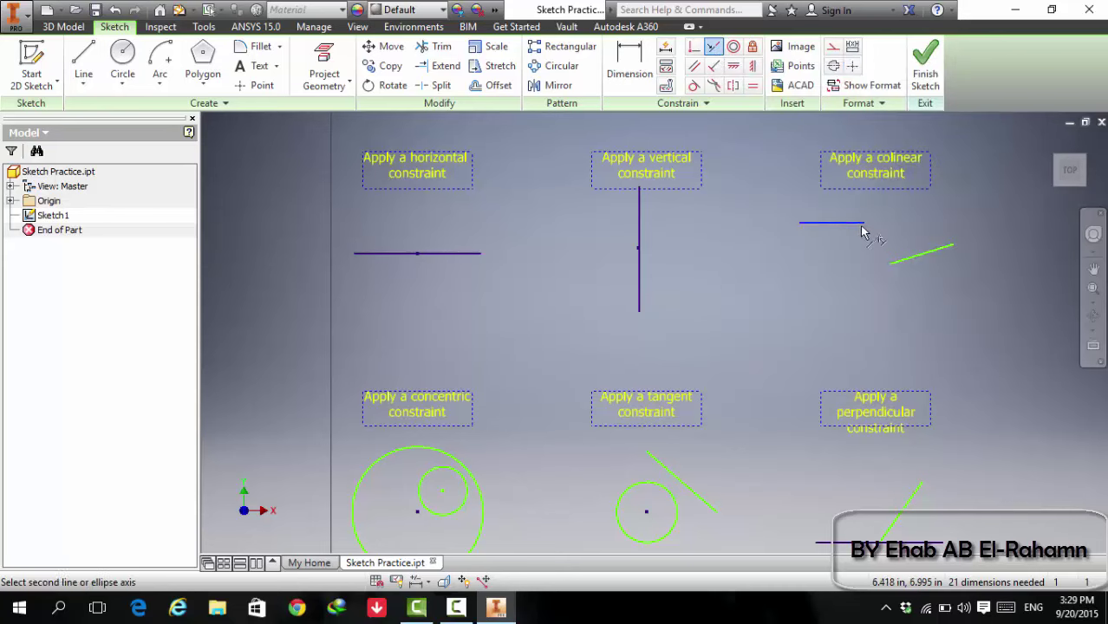
click(919, 255)
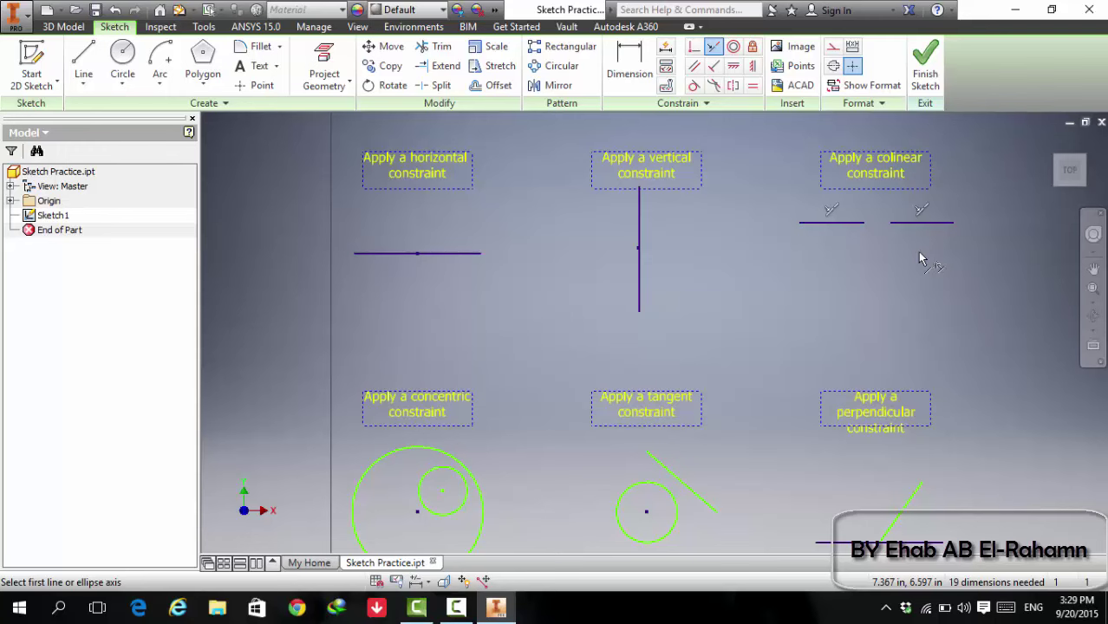
- Apply a concentric constraint between the small circle and the large circle in the concentric exercise
scroll(507, 408, up, 5)
scroll(475, 440, down, 6)
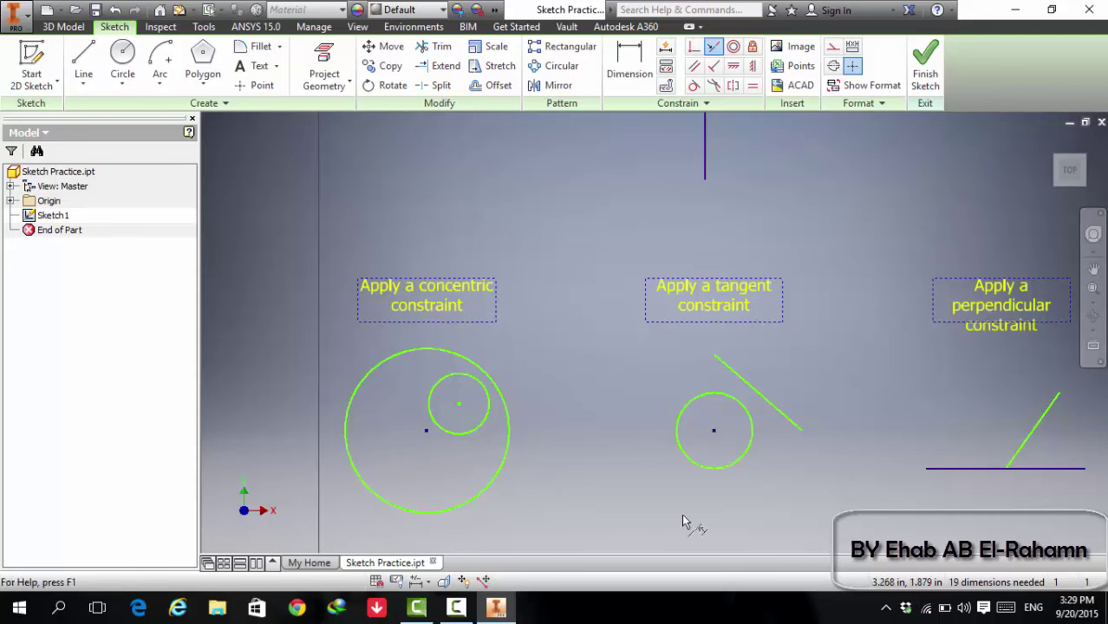
scroll(823, 299, down, 2)
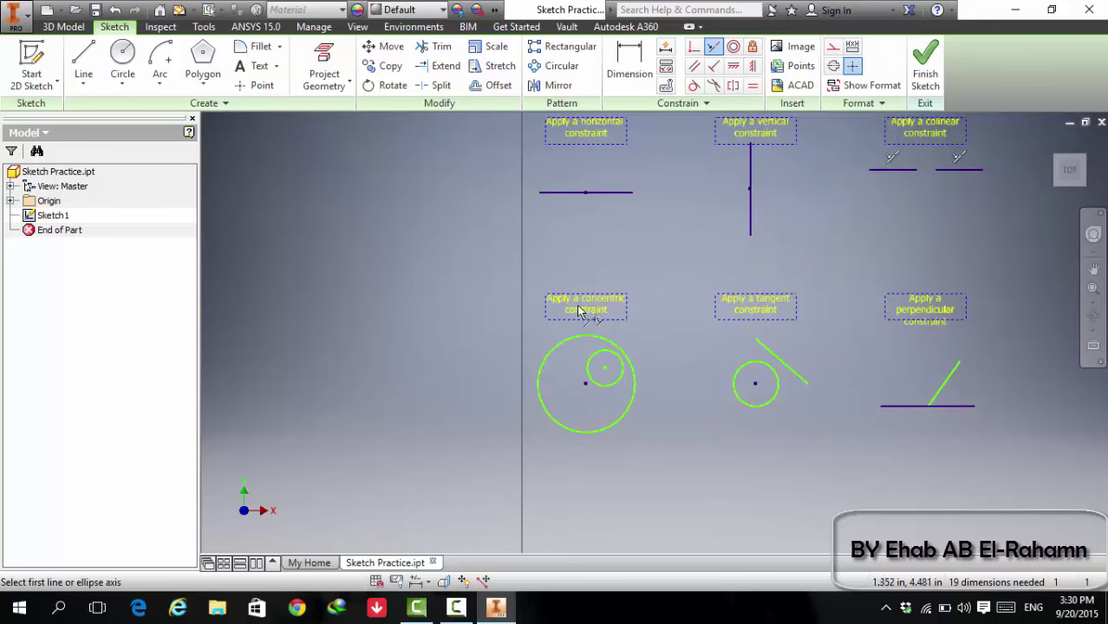
scroll(593, 314, down, 3)
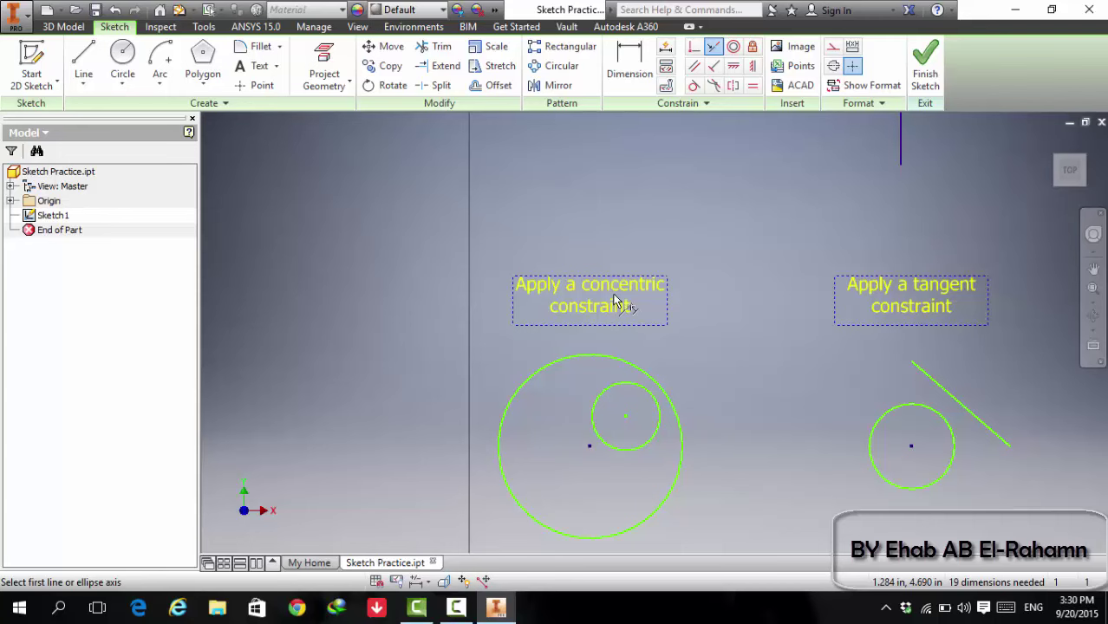
click(734, 53)
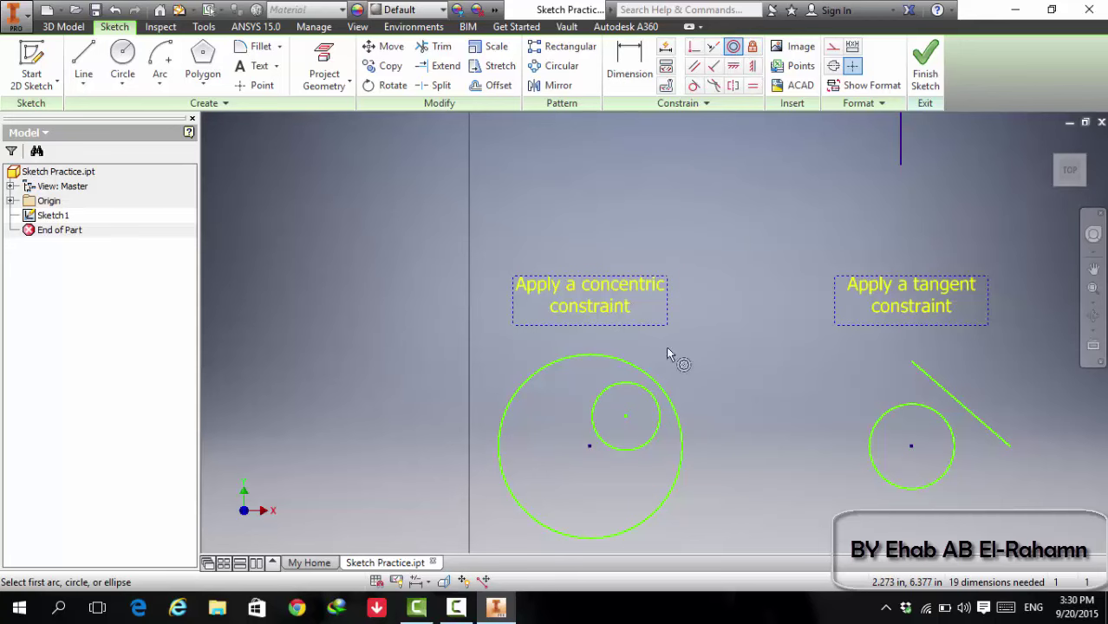
click(632, 390)
click(589, 353)
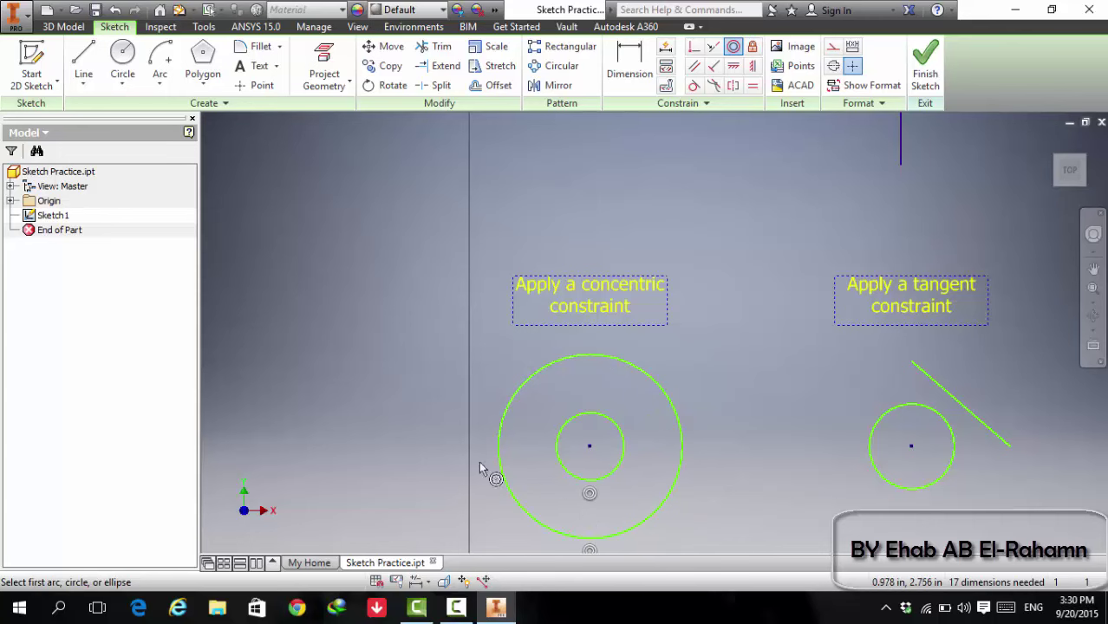
key(Escape)
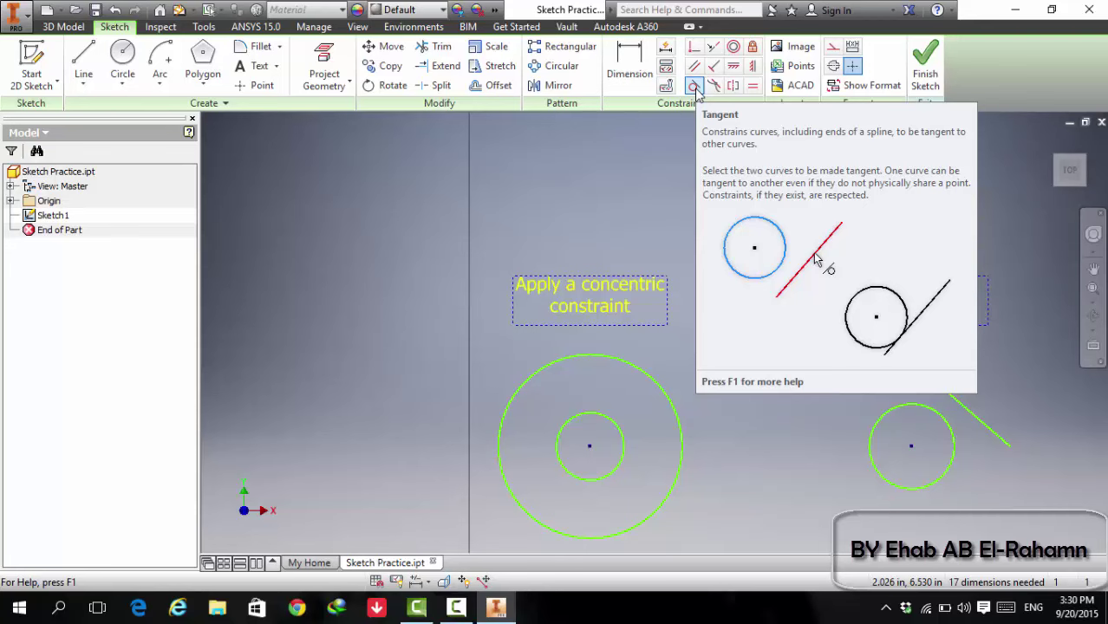
- Try to make the undimensioned circle tangent to the slanted line in the tangent exercise
click(694, 87)
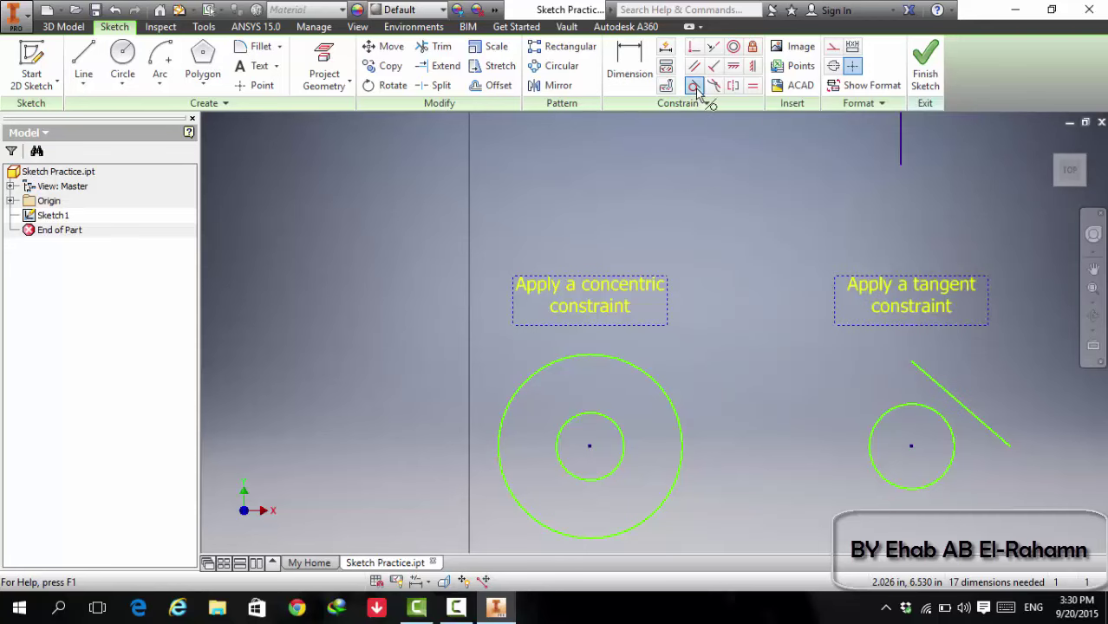
click(912, 409)
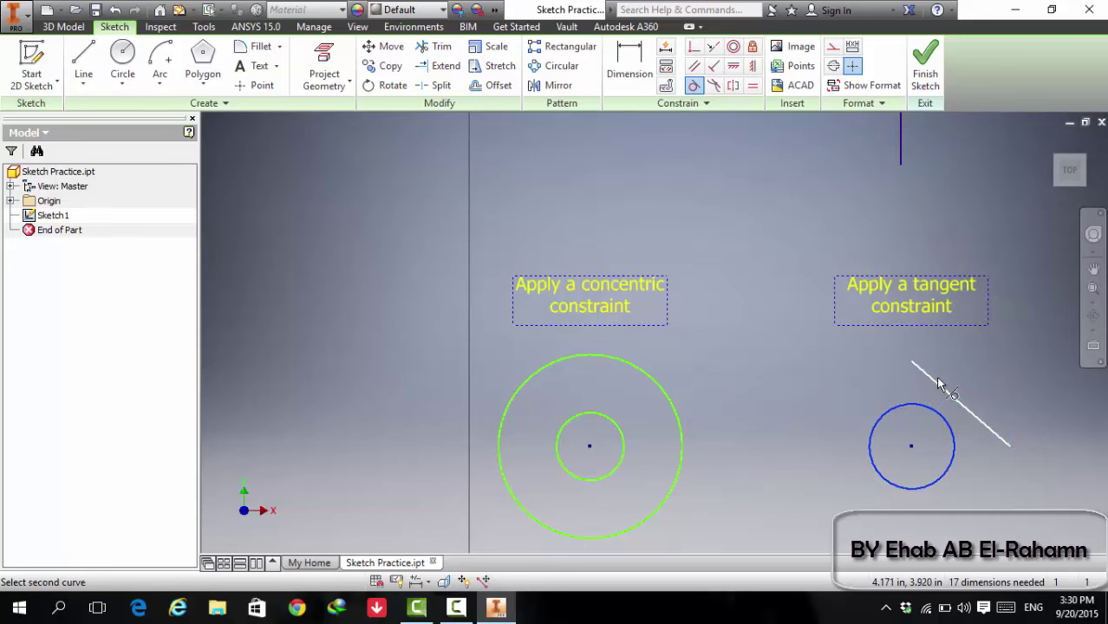
click(943, 393)
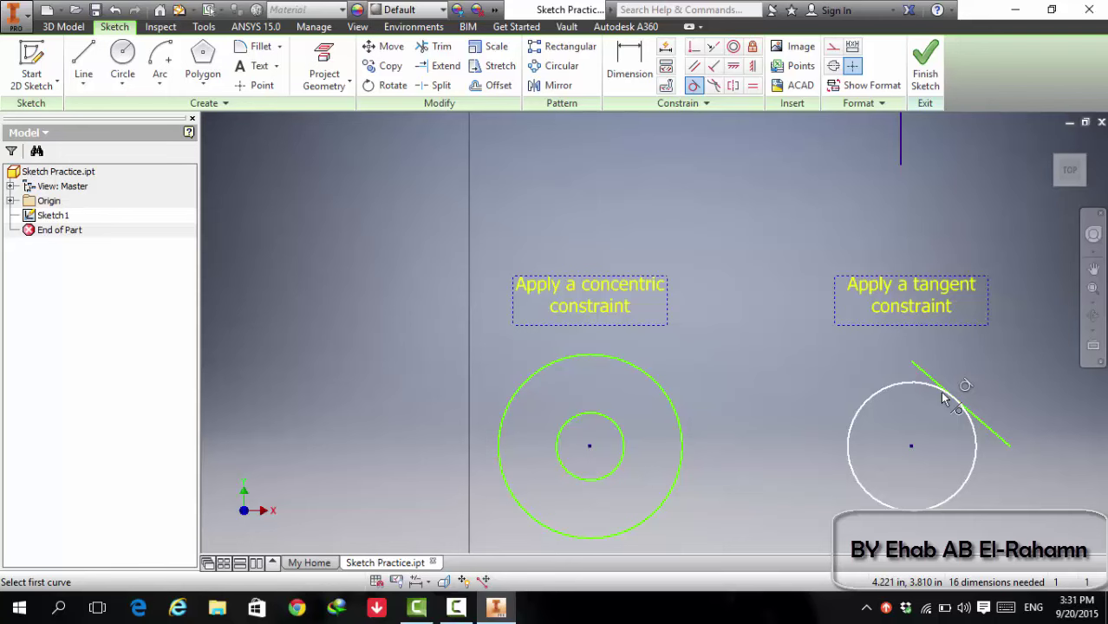
click(943, 398)
click(937, 388)
key(Escape)
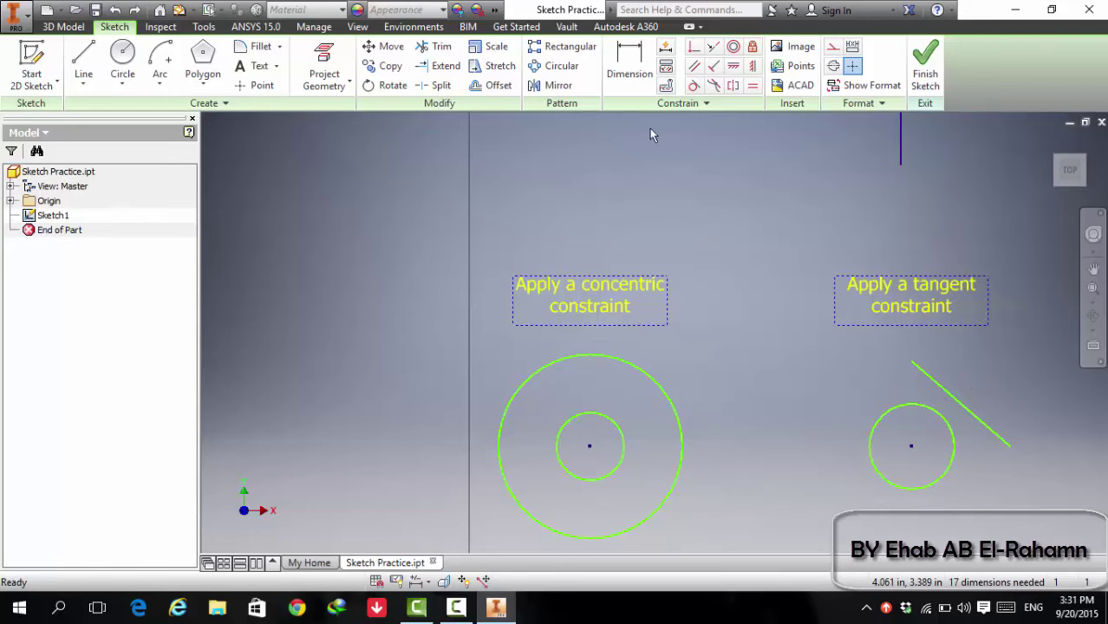
- Add a diameter dimension to the circle in the tangent exercise, accepting the proposed value
click(633, 73)
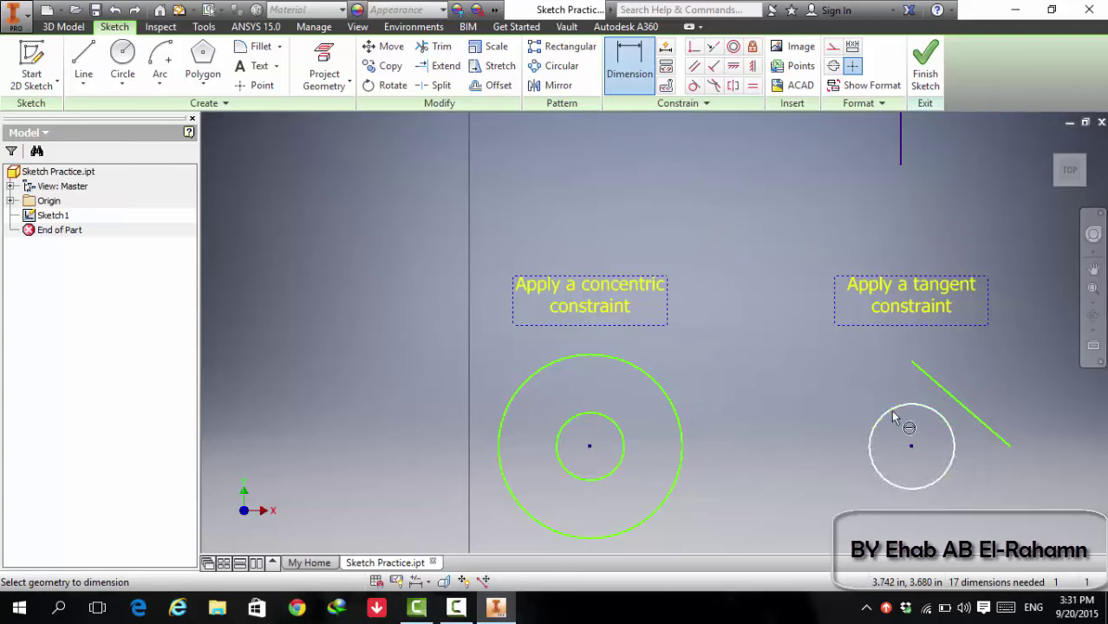
click(889, 411)
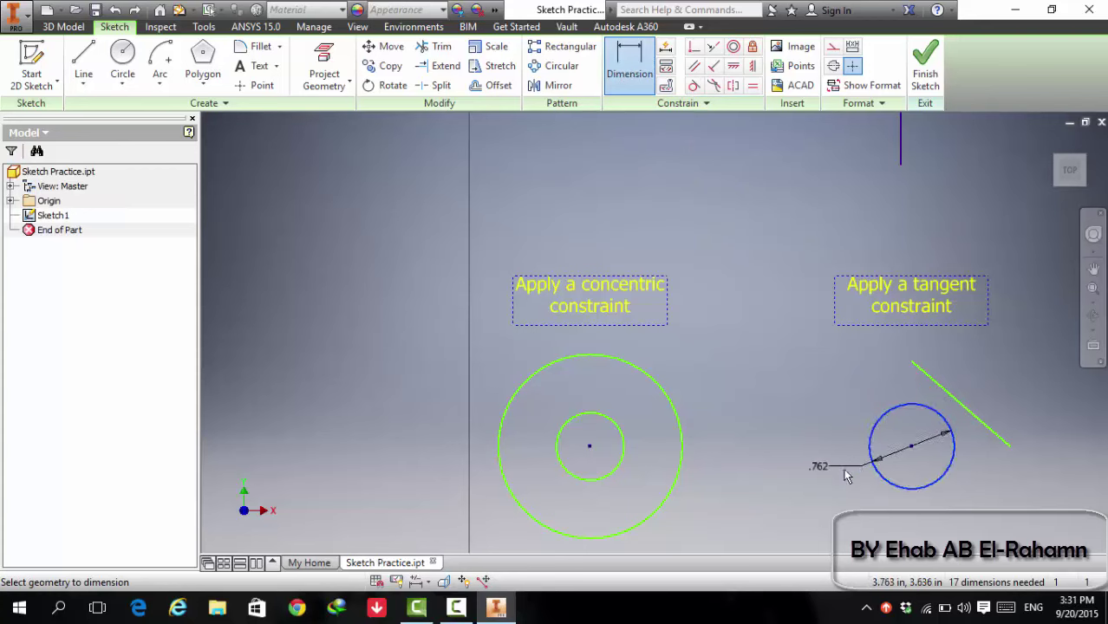
click(818, 474)
key(Return)
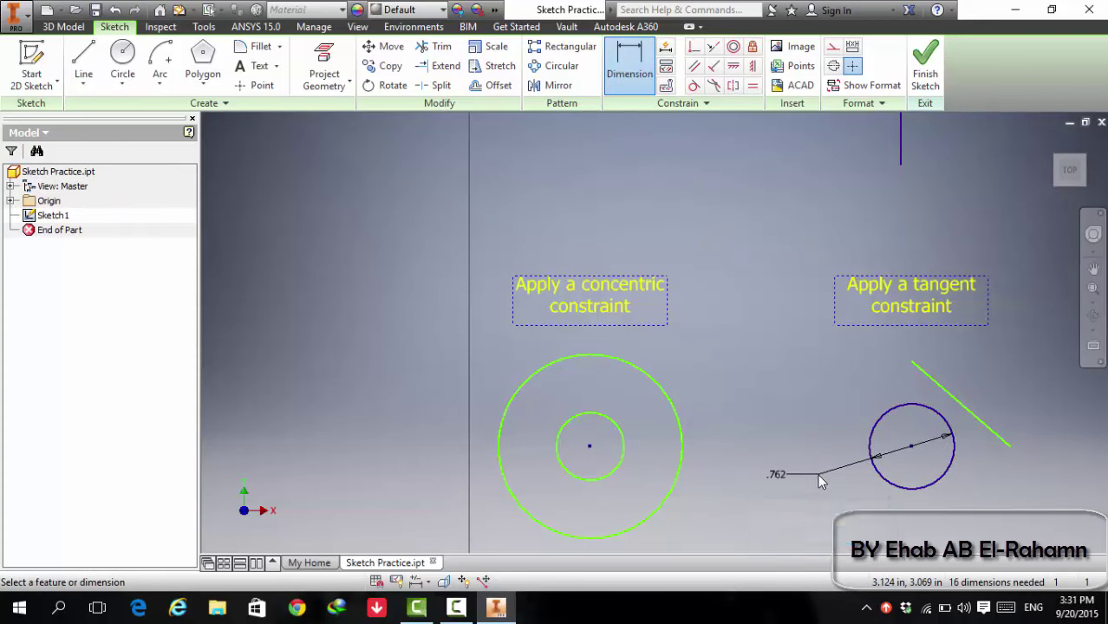
- Apply a tangent constraint between the slanted line and the dimensioned circle in the tangent exercise
click(694, 85)
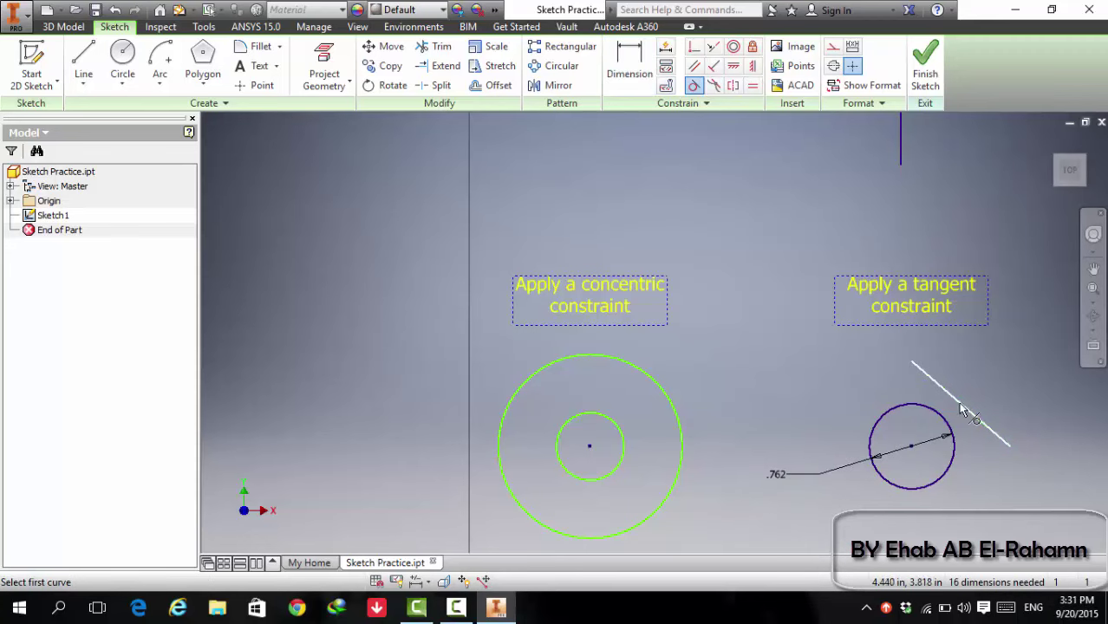
click(962, 410)
click(951, 424)
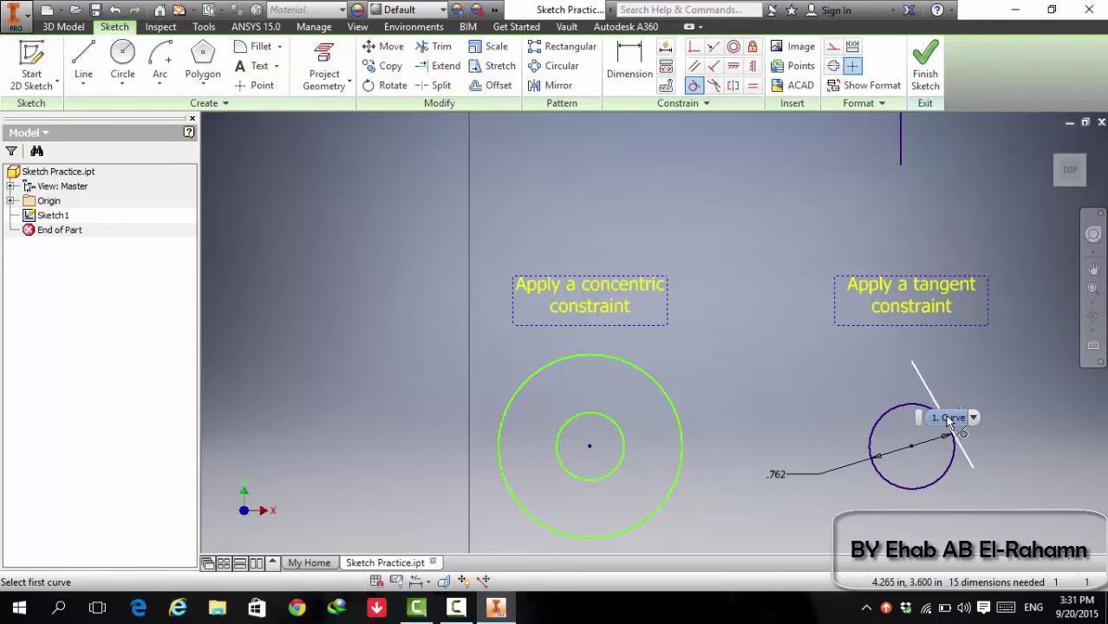
key(Escape)
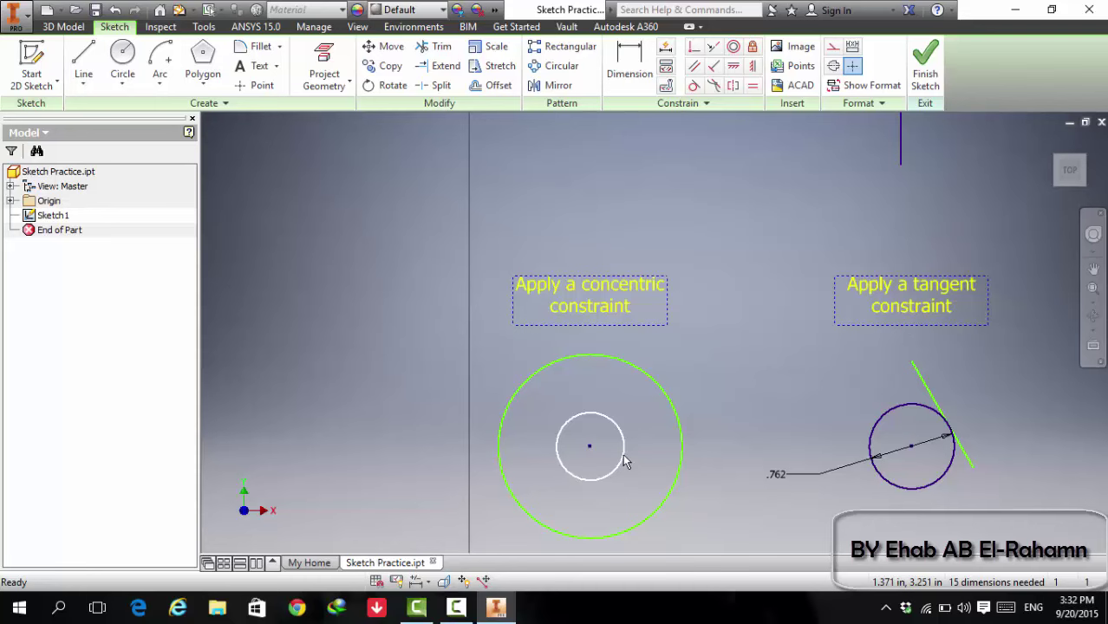
- Finish editing Sketch1 and close Sketch Practice.ipt
click(924, 65)
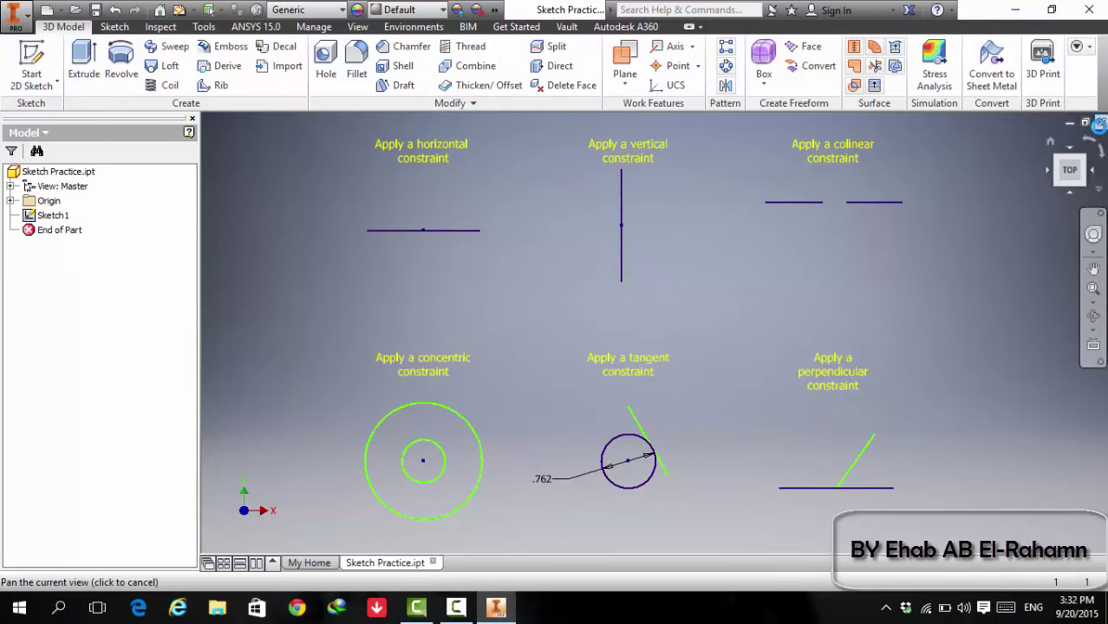
click(1101, 122)
click(516, 337)
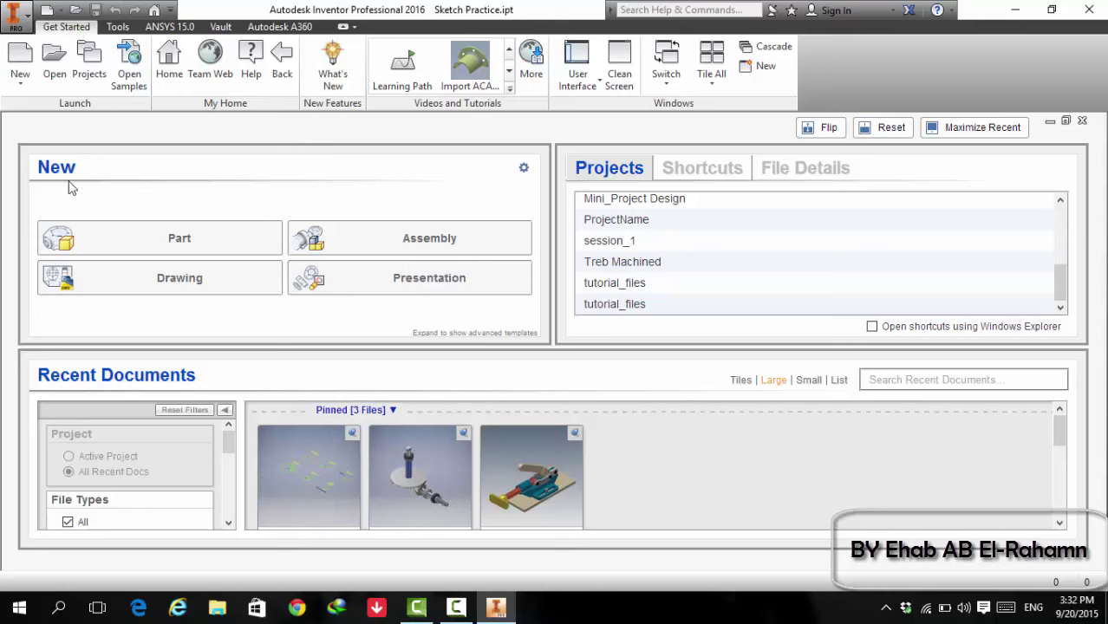
- Examine the default template's measurement unit and drawing standard options, then close them without changing anything
click(523, 168)
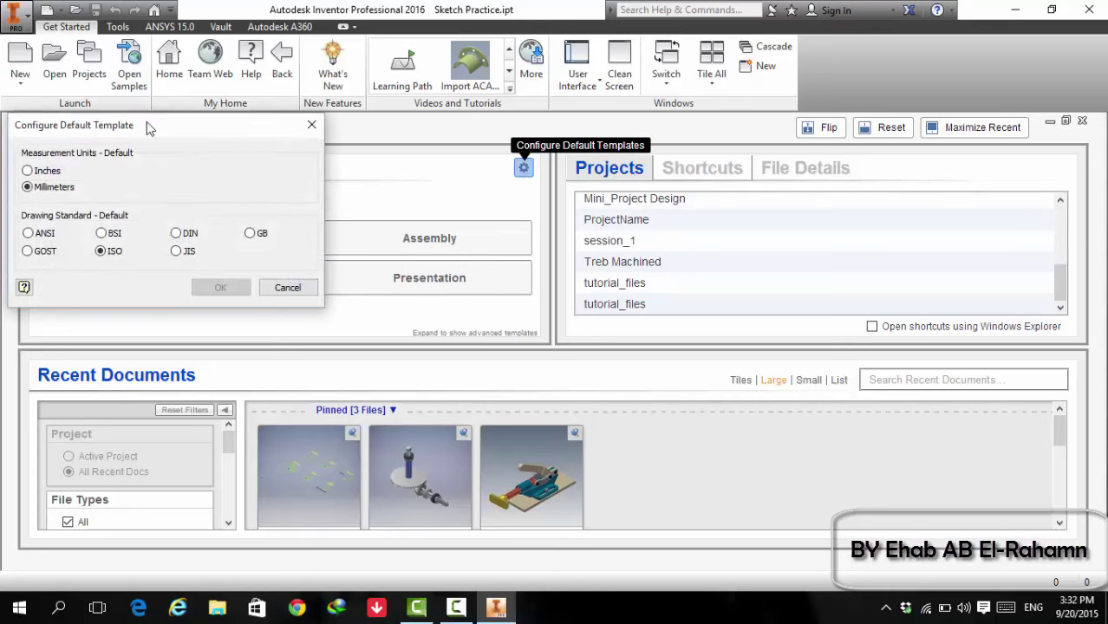
drag(147, 123, 238, 123)
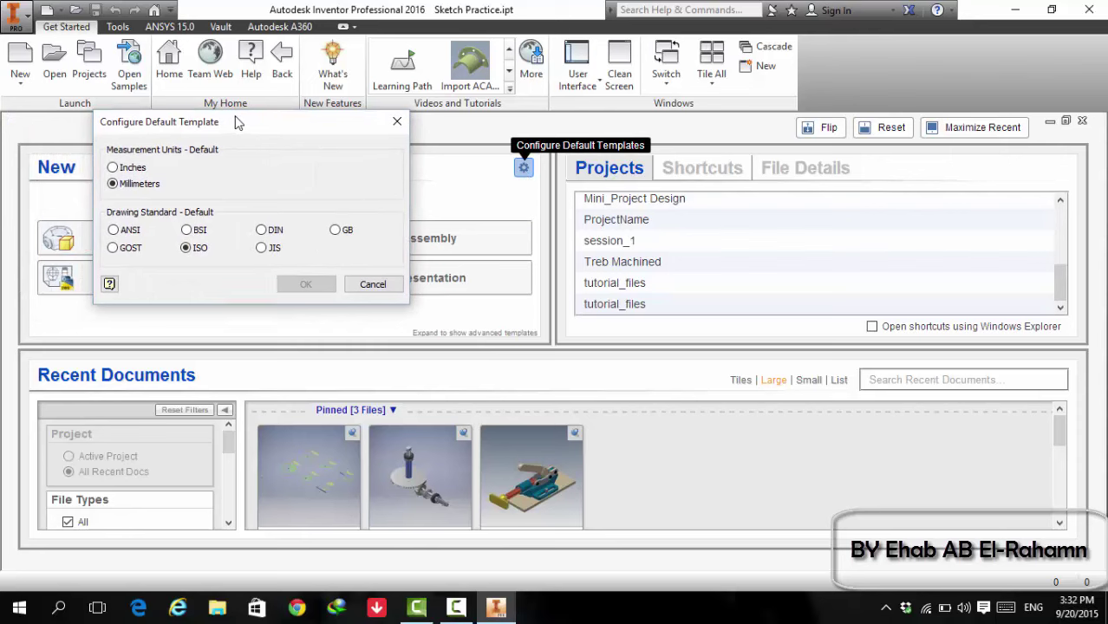
click(397, 122)
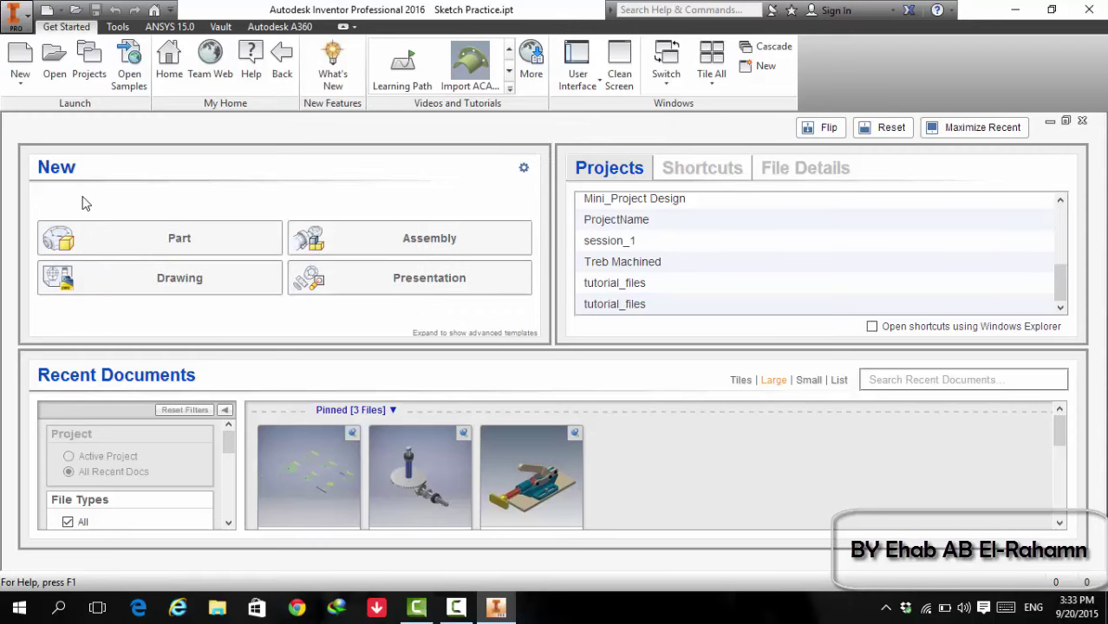
click(523, 168)
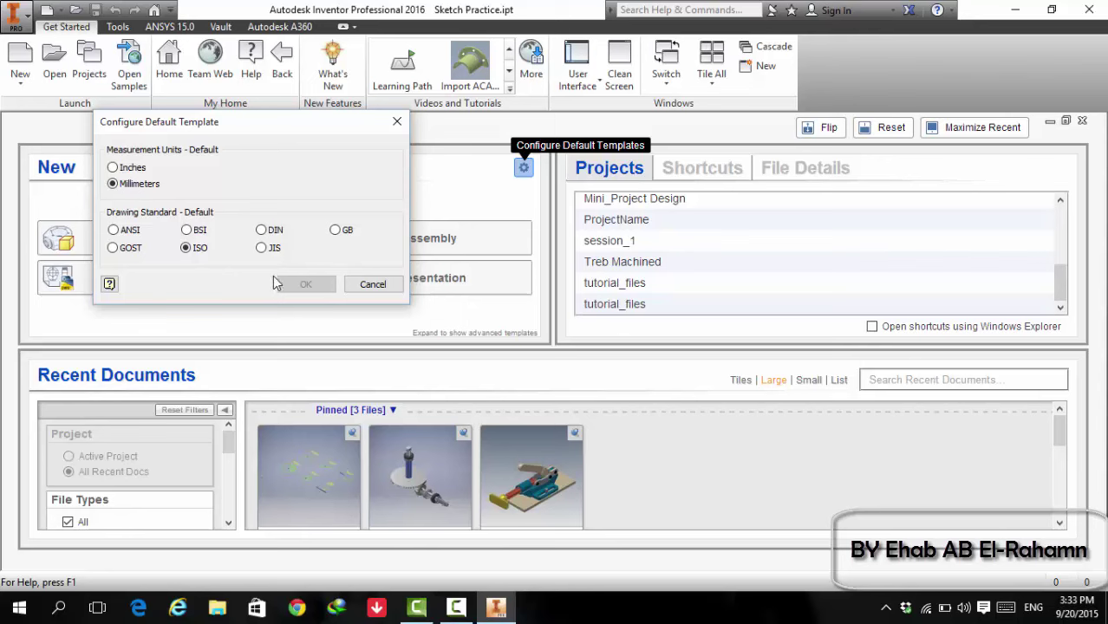
click(396, 122)
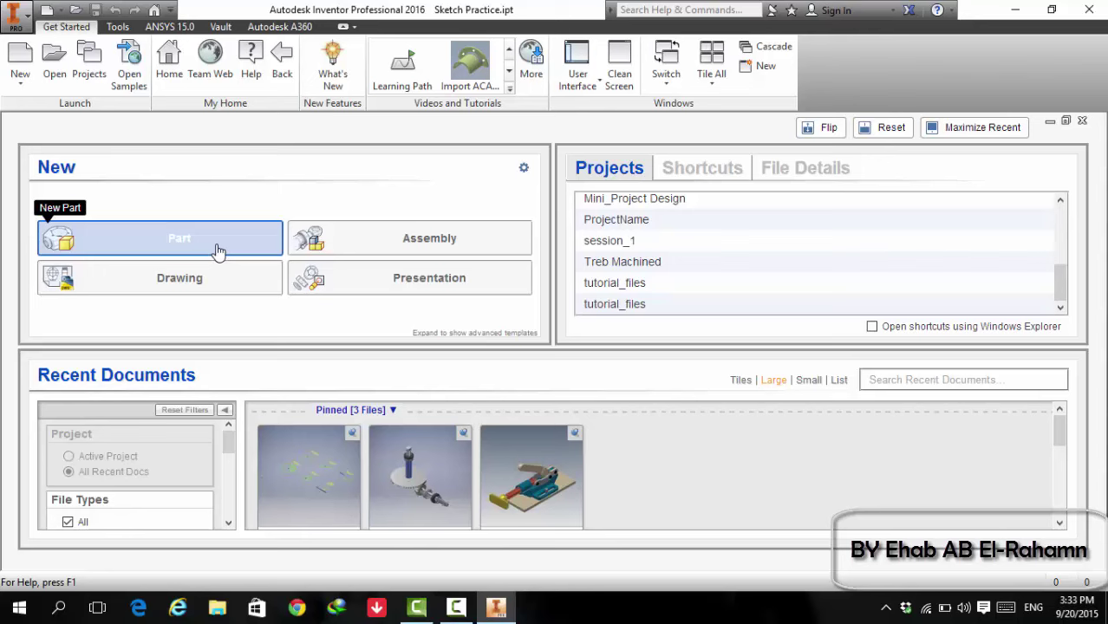
- Configure the default template with millimeters as measurement unit and ISO as drawing standard, overwriting the existing template
click(524, 169)
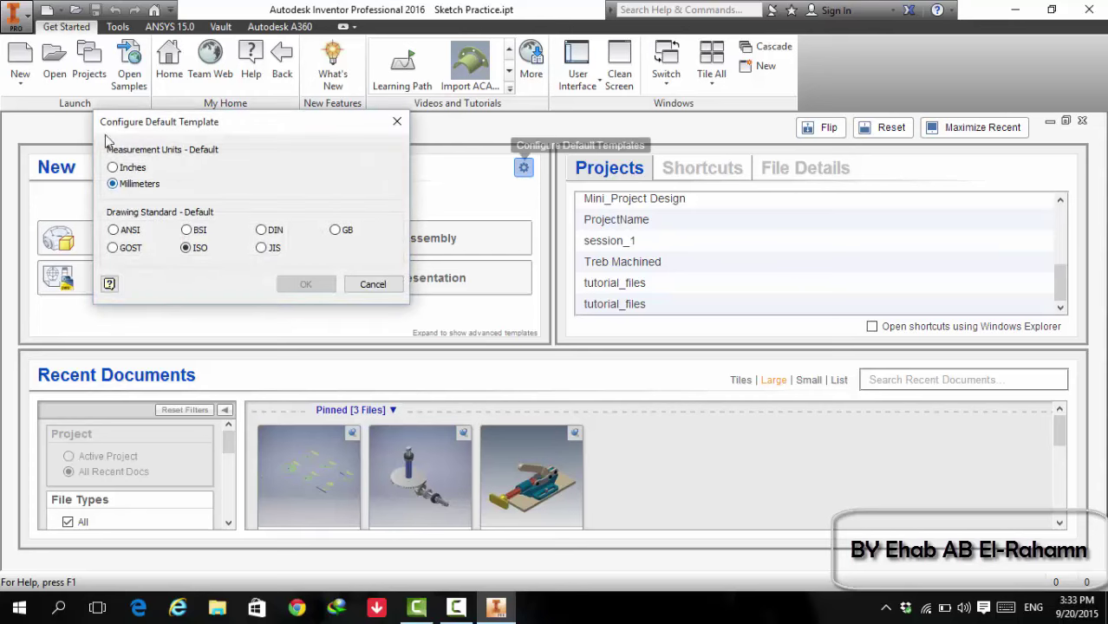
click(129, 167)
click(132, 184)
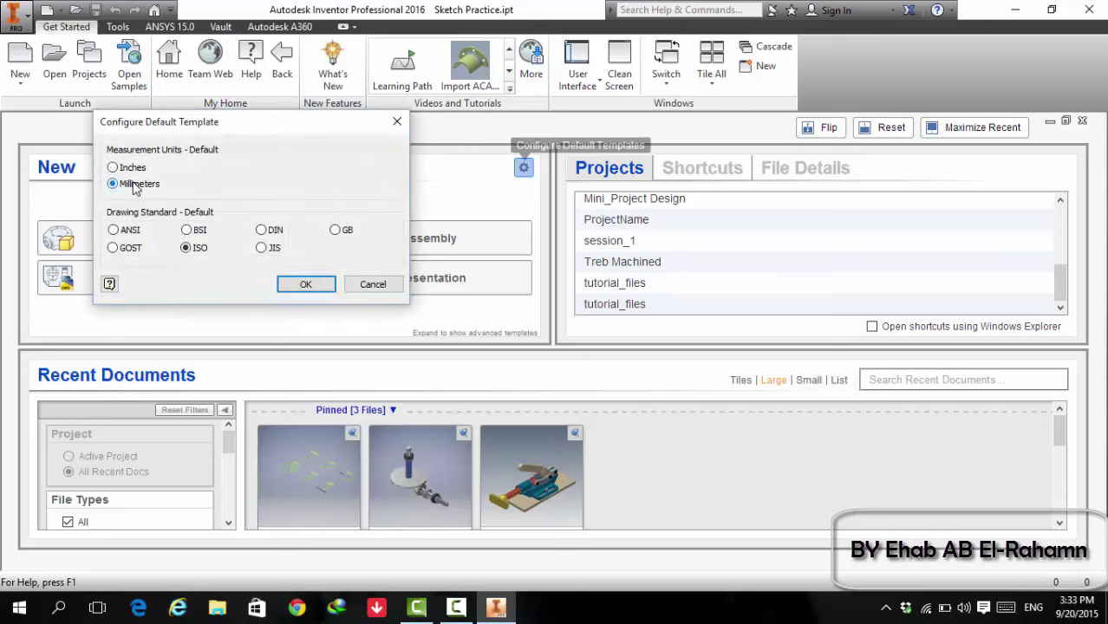
click(201, 249)
click(306, 286)
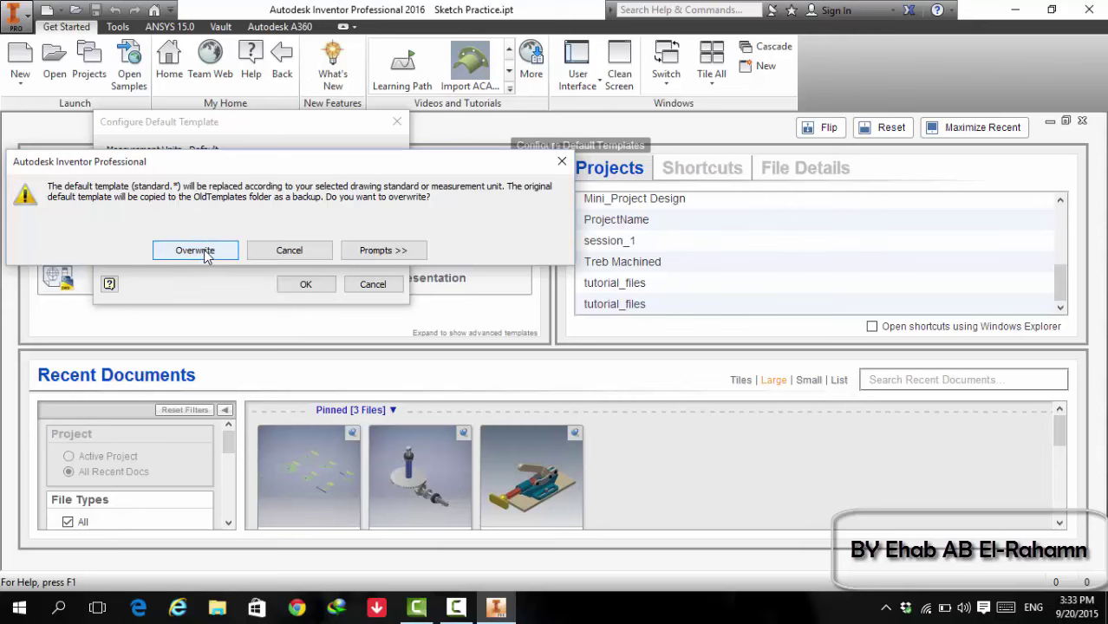
click(198, 251)
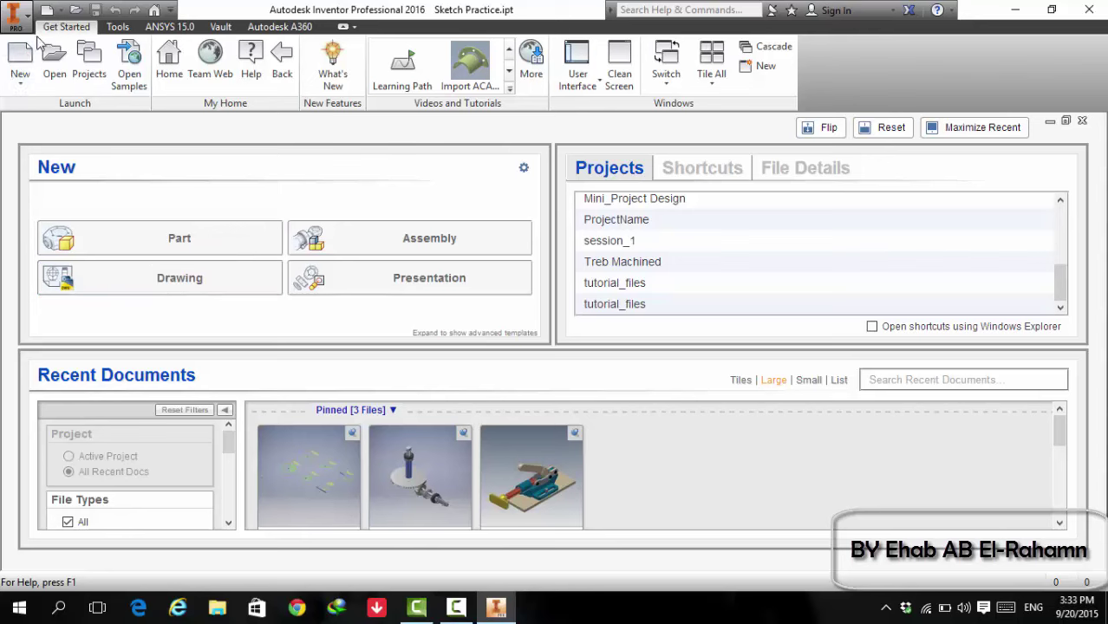
- Create a new standard part and start a new sketch on its XY Plane
click(157, 241)
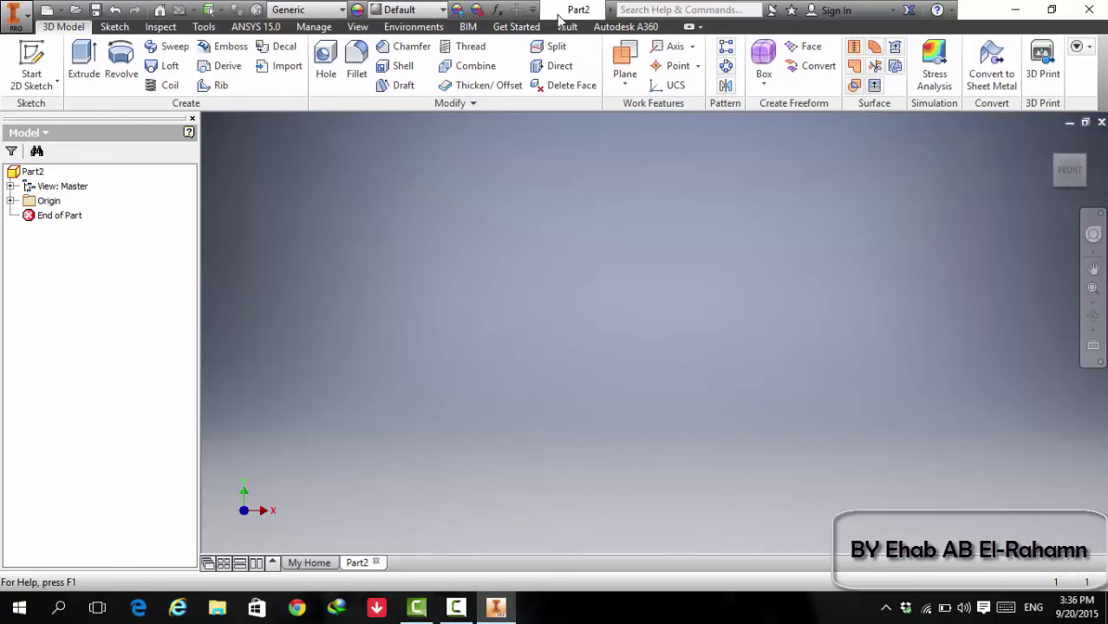
click(12, 200)
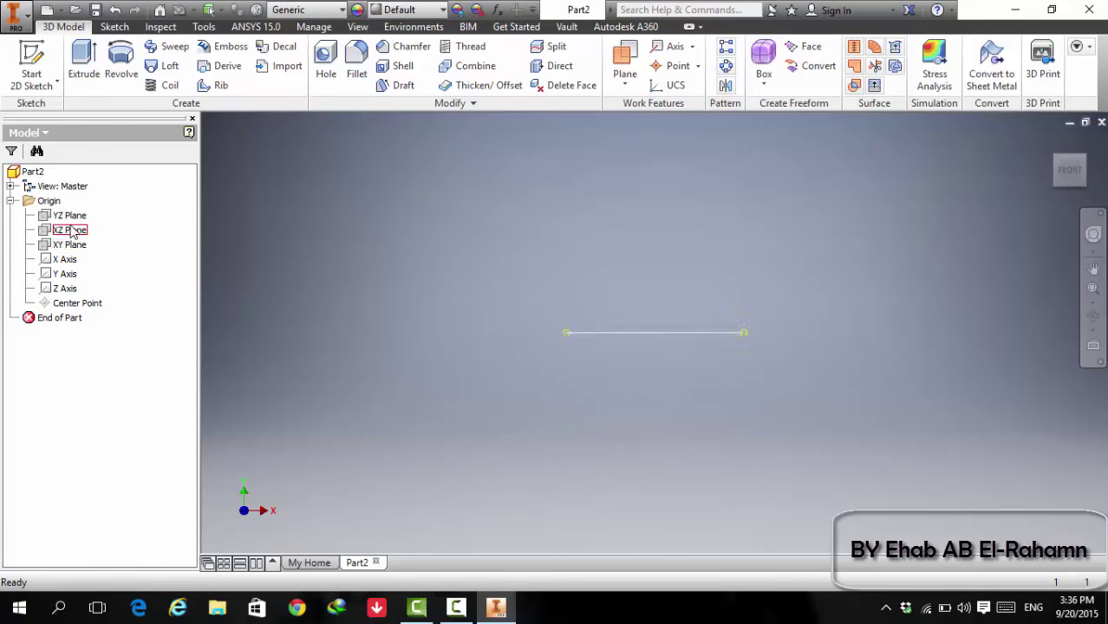
click(67, 246)
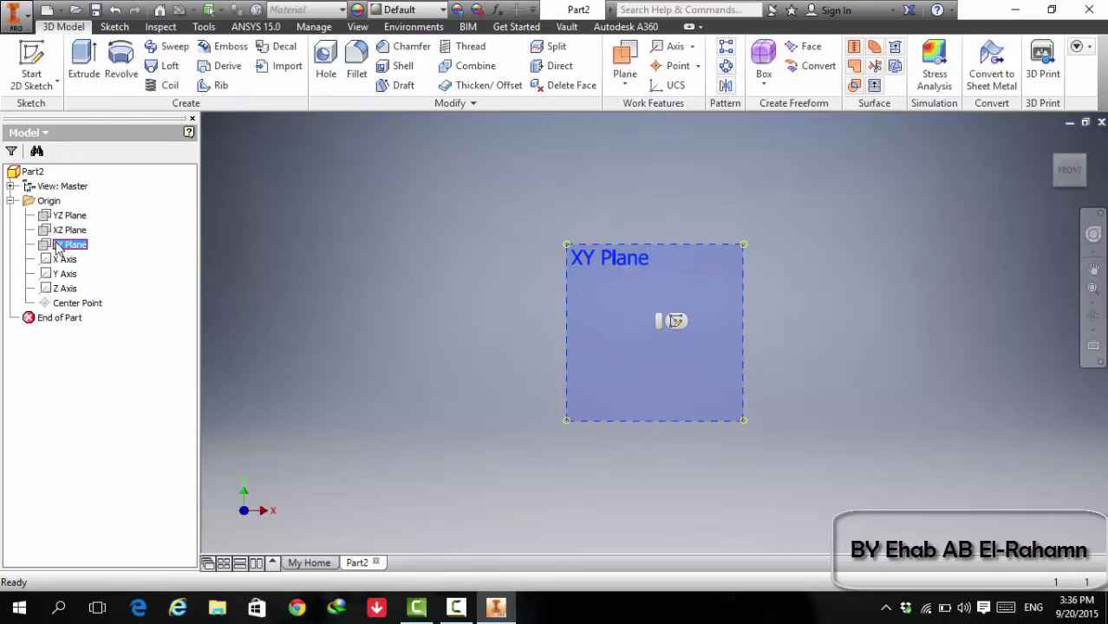
right_click(55, 244)
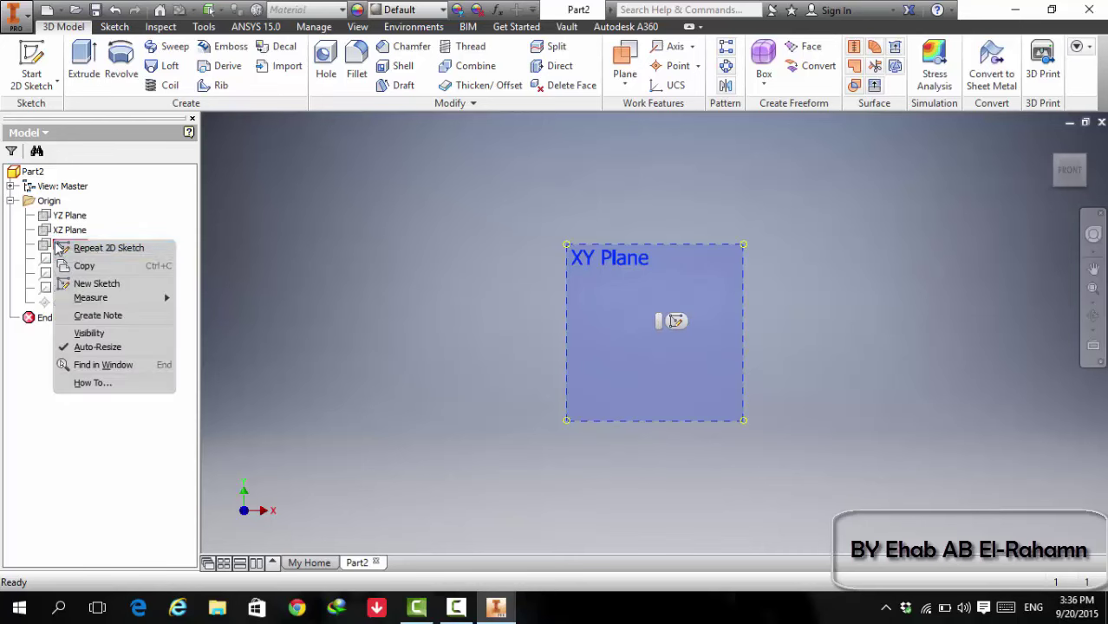
click(89, 285)
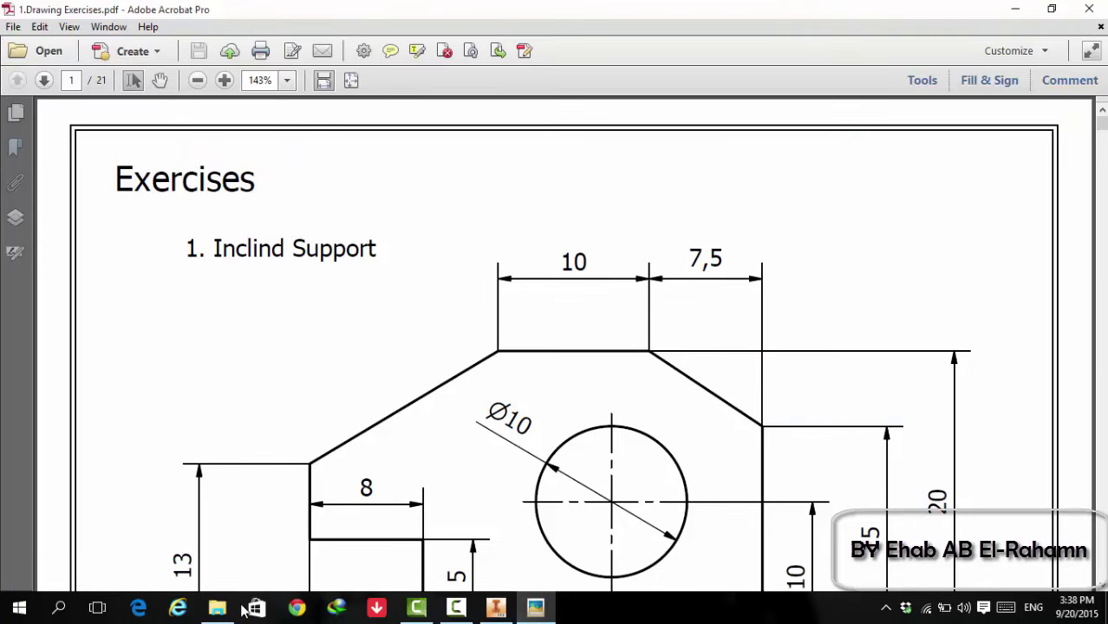
- Examine the dimensioned Inclind Support drawing on page 1 of 1.Drawing Exercises.pdf in Adobe Acrobat
key(ctrl+0)
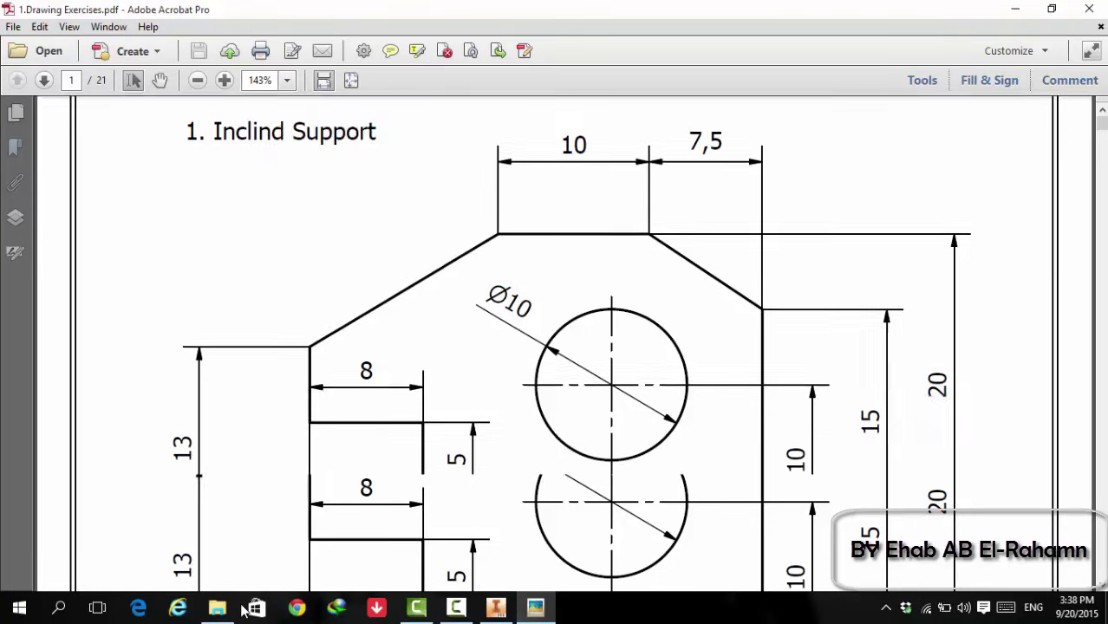